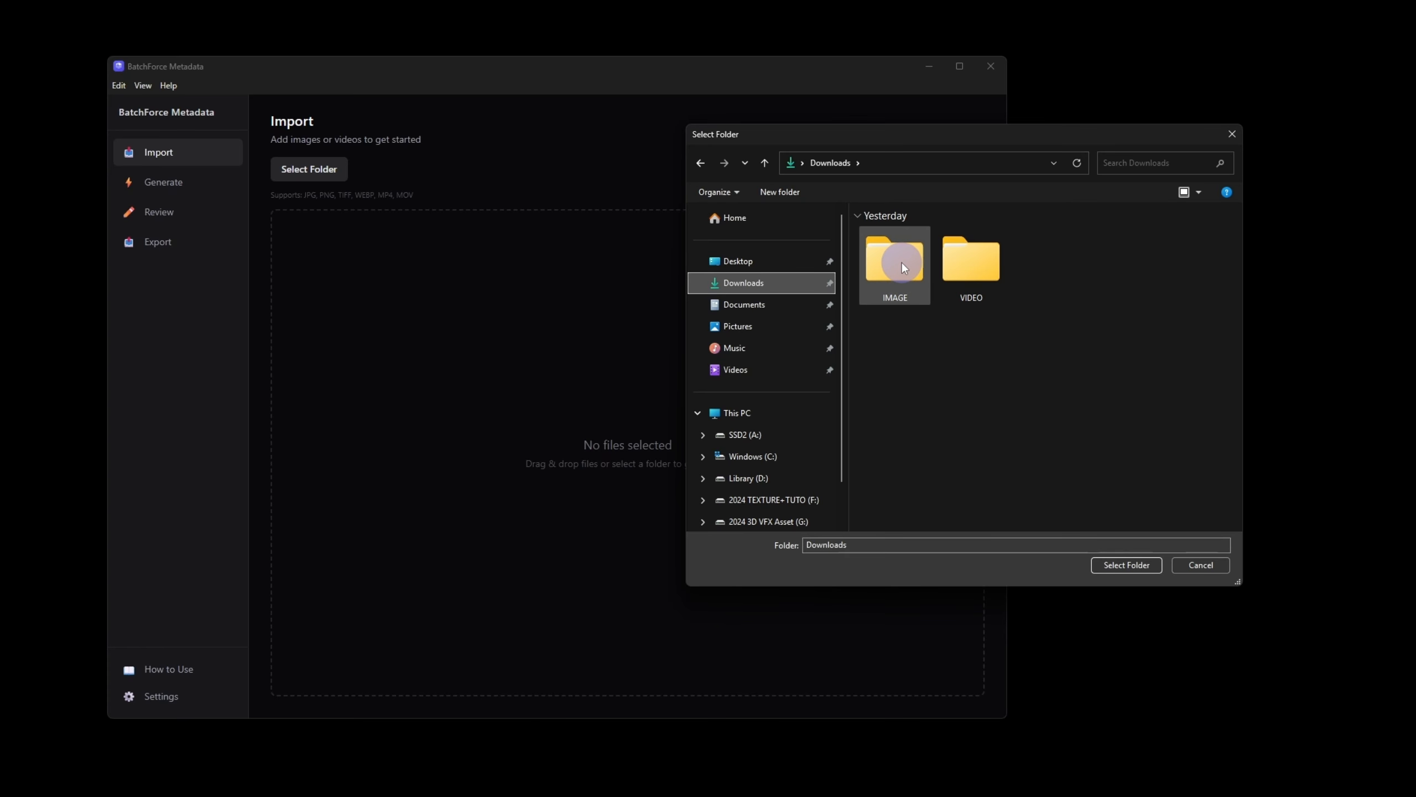
Import the 40 Balanced Mixed Test folder from Downloads\IMAGE through the folder chooser and clear all the imported files.
double_click(901, 261)
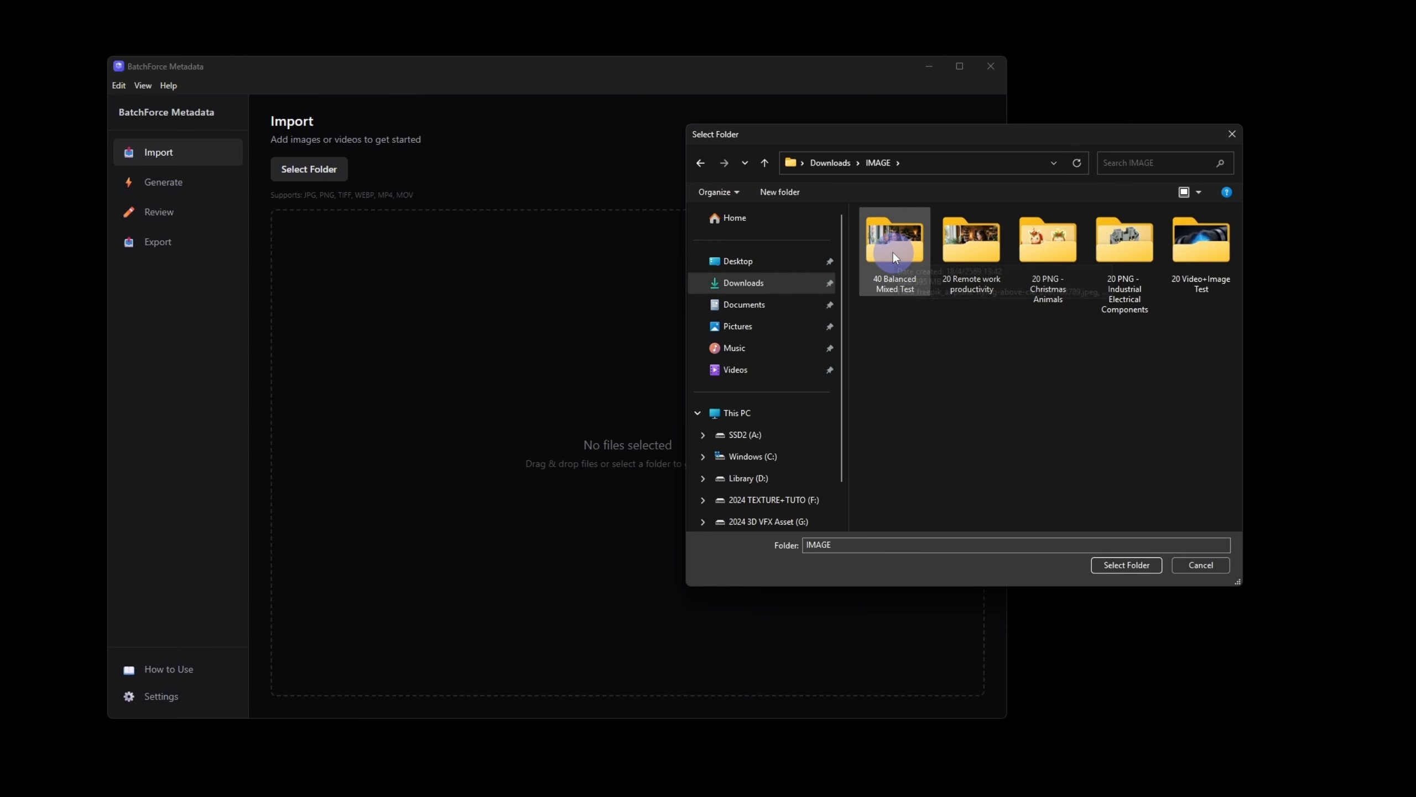
double_click(894, 254)
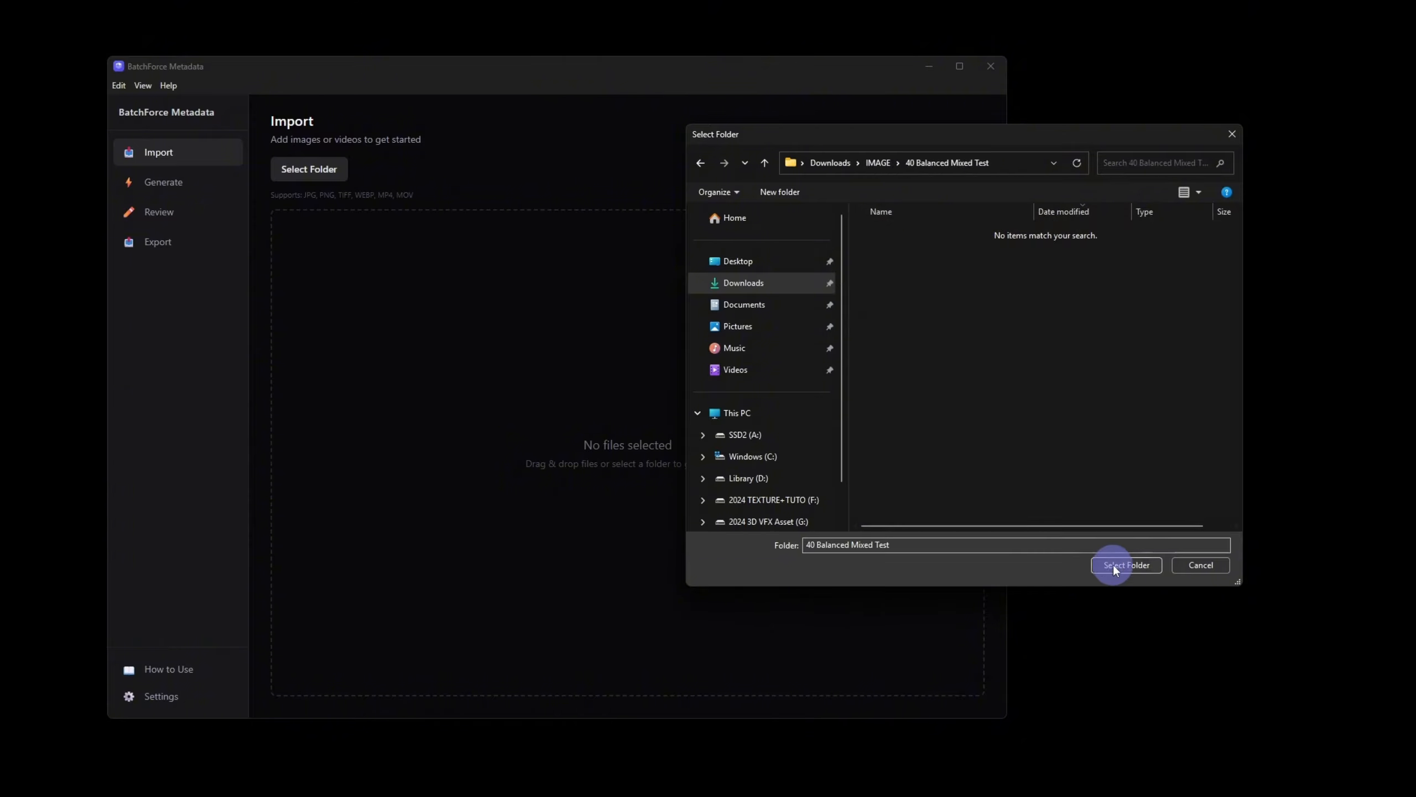
left_click(1128, 565)
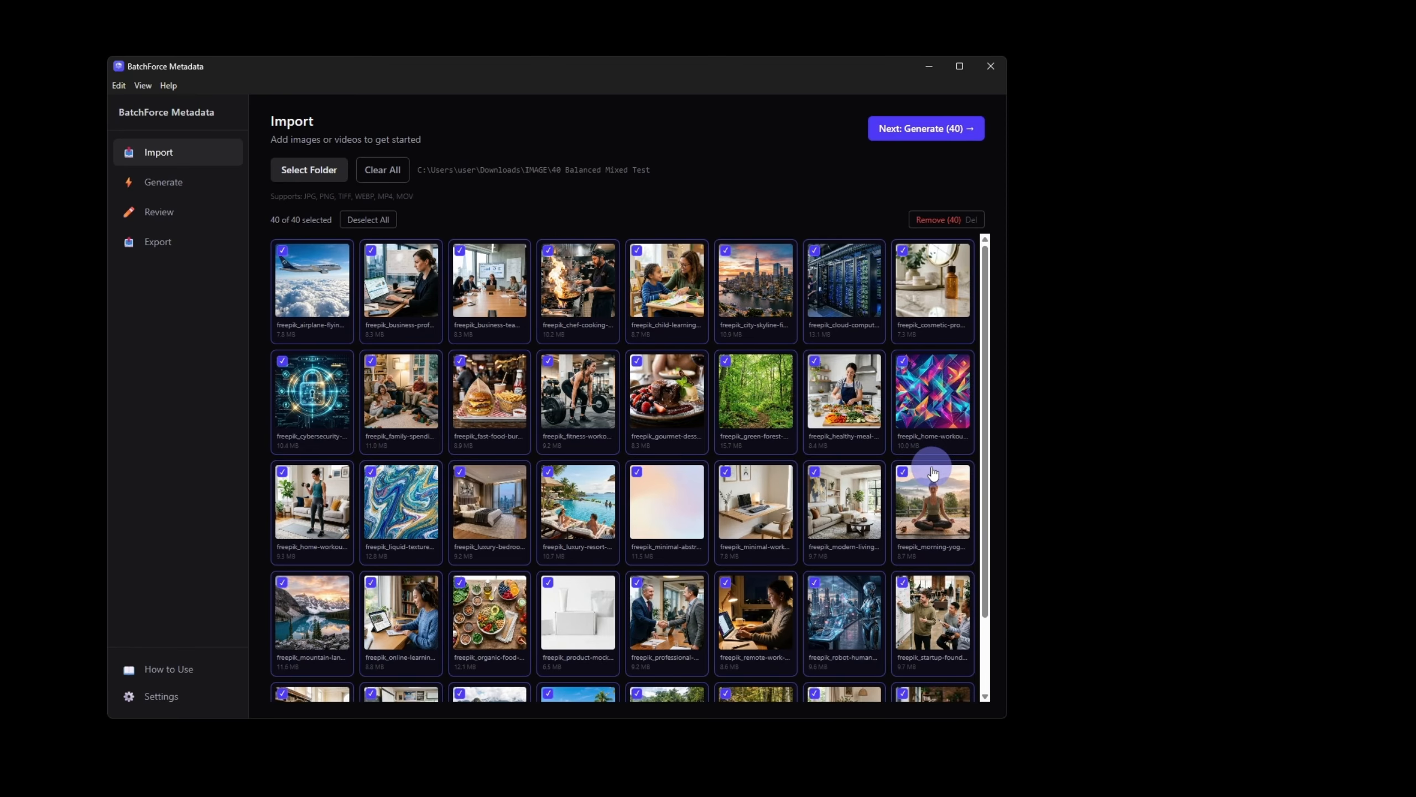
scroll(932, 471, "down", 2)
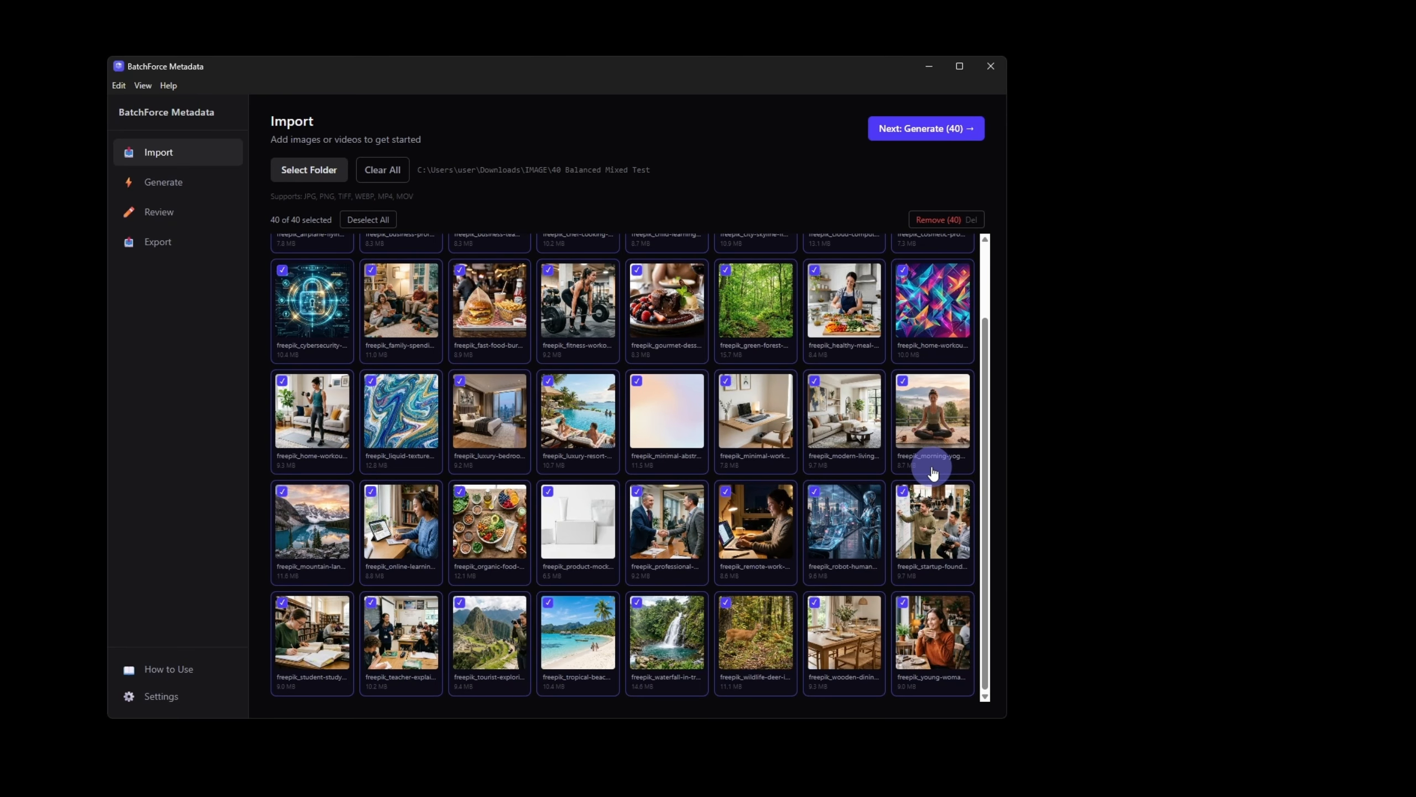
scroll(933, 473, "up", 2)
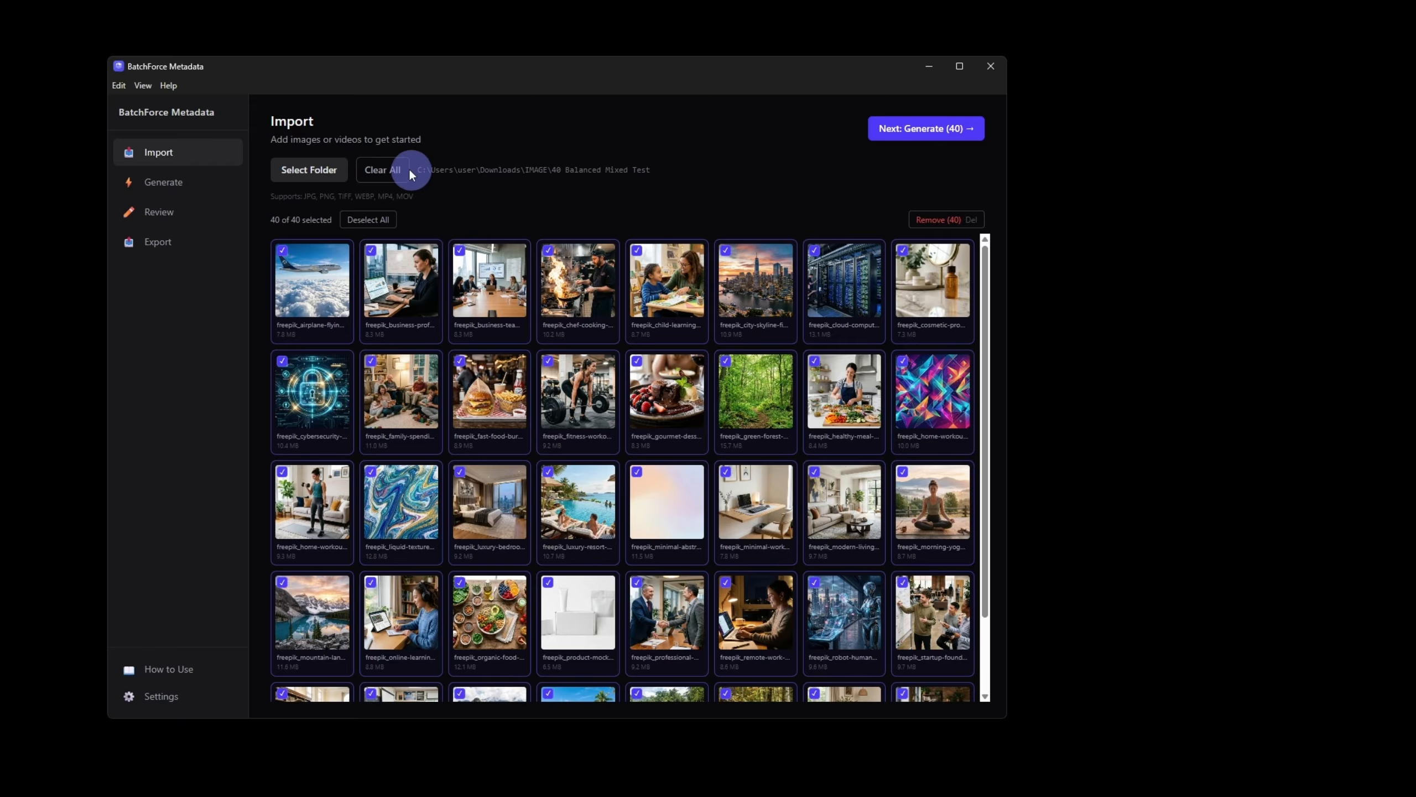
left_click(383, 170)
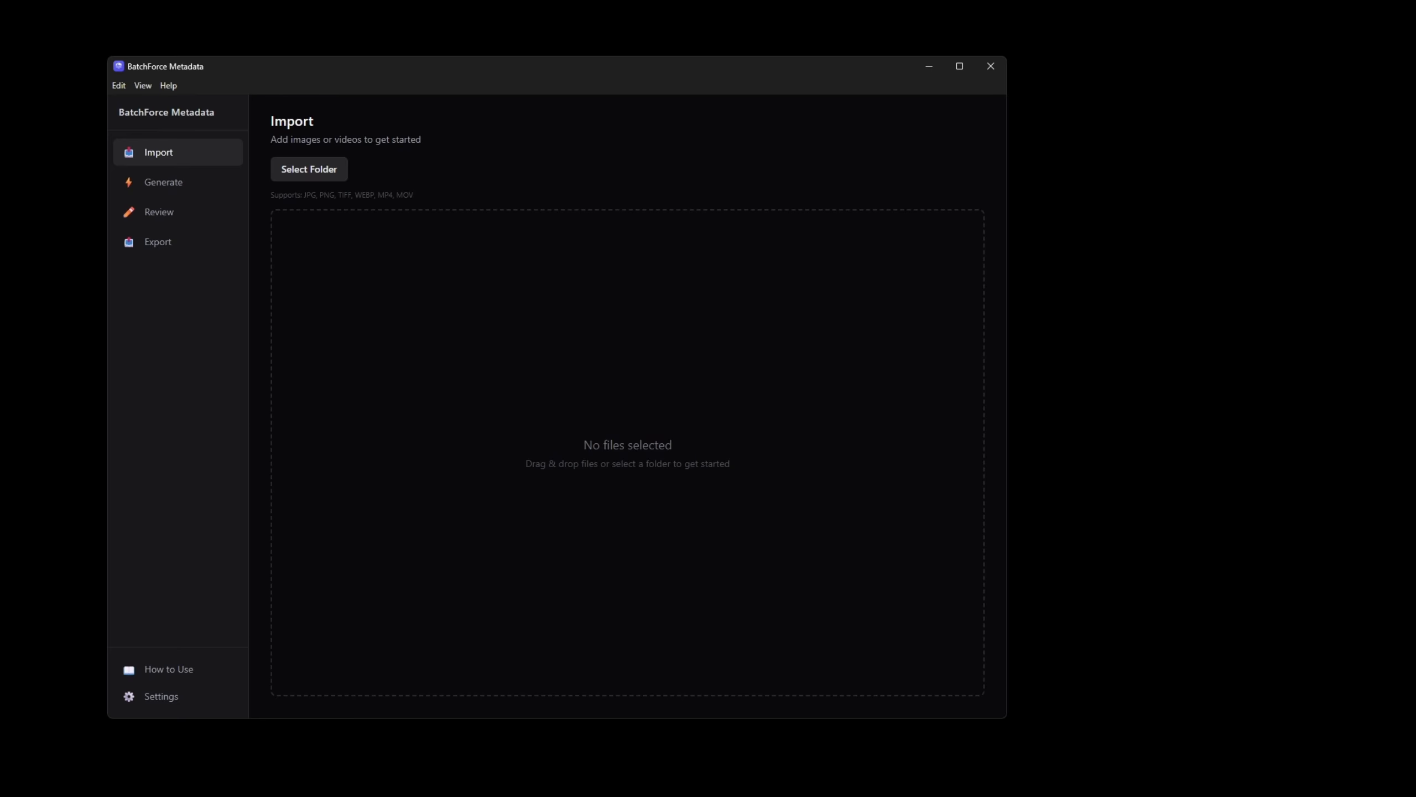
Switch to File Explorer and drop the 40 Balanced Mixed Test folder from IMAGE onto BatchForce Metadata's import area.
left_click(1083, 796)
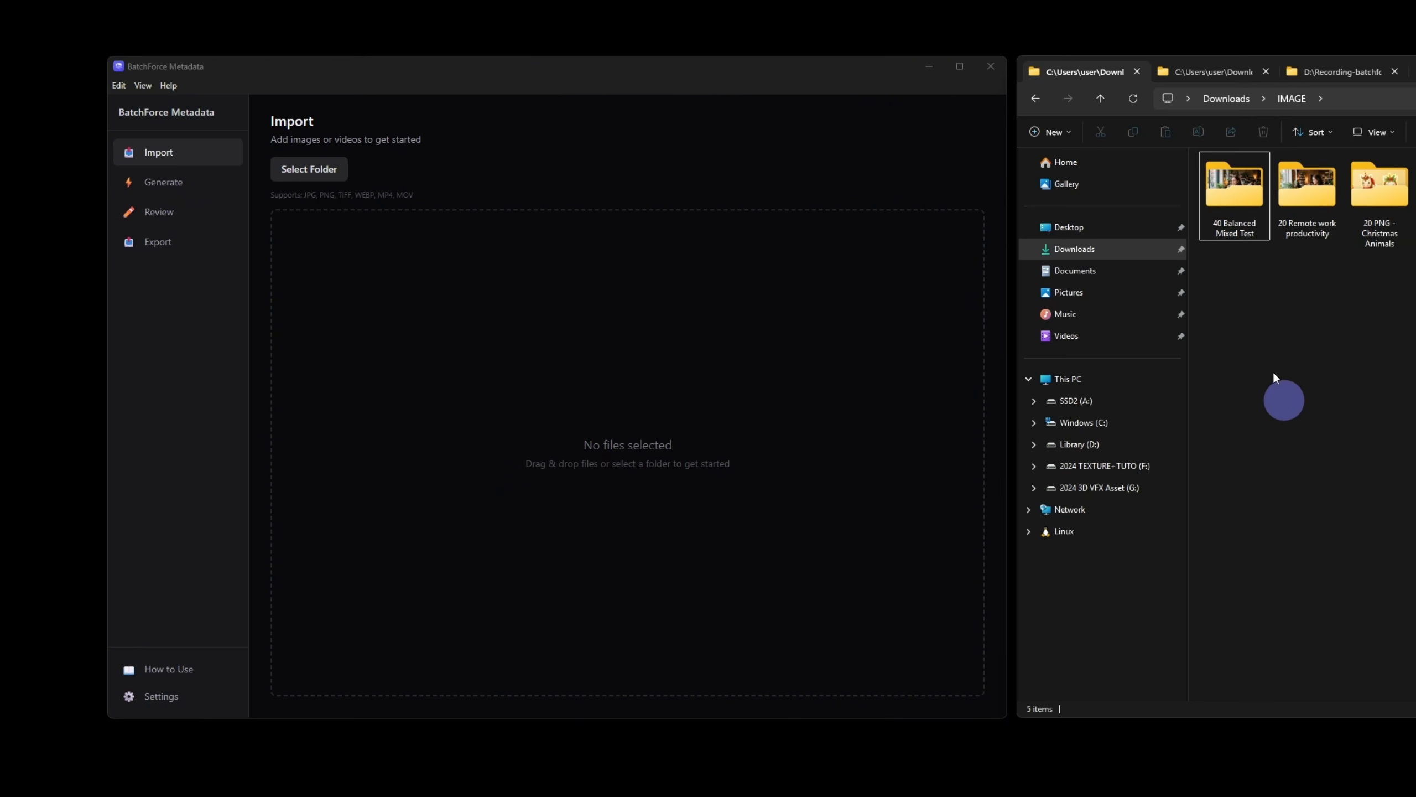
left_click(1230, 207)
left_click_drag(1233, 190, 657, 437)
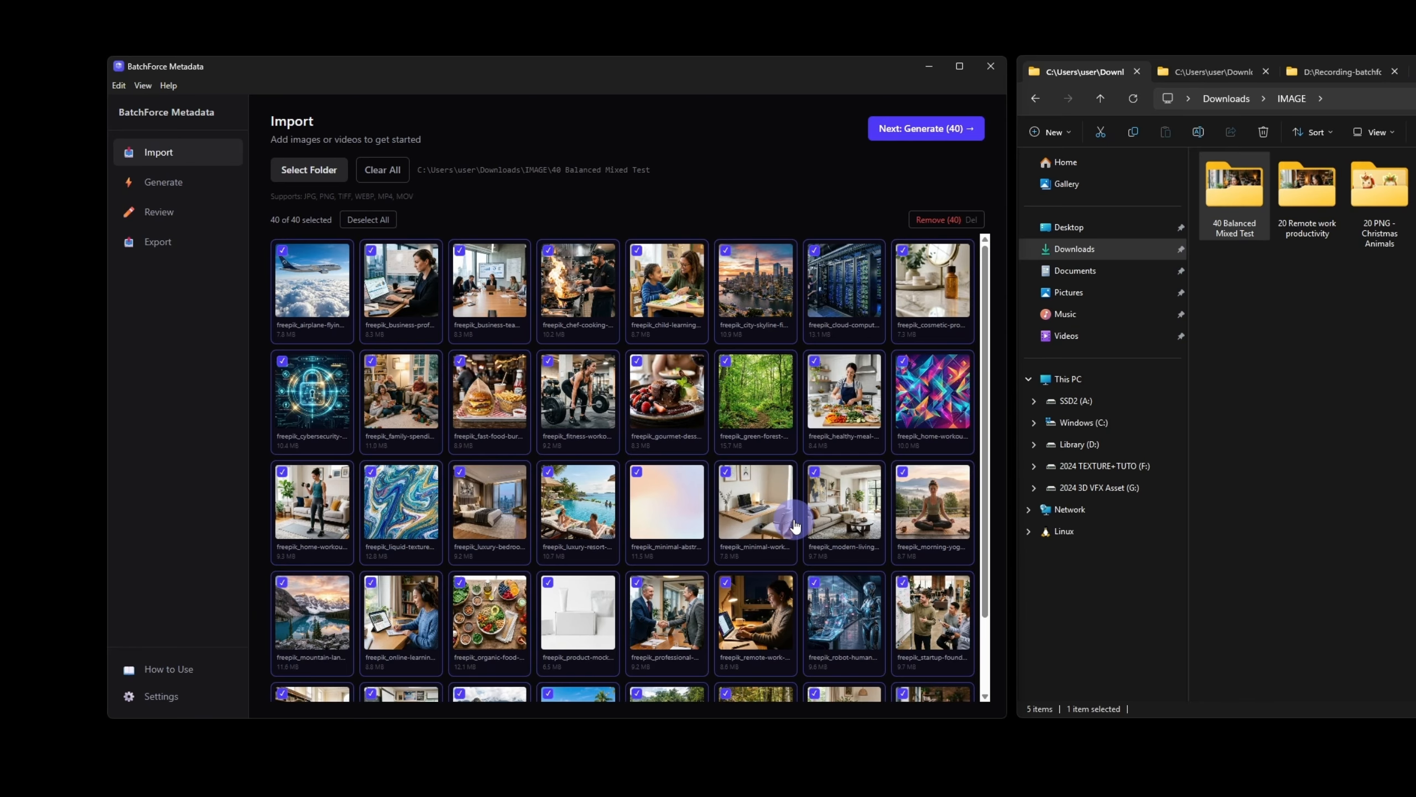
scroll(794, 526, "down", 3)
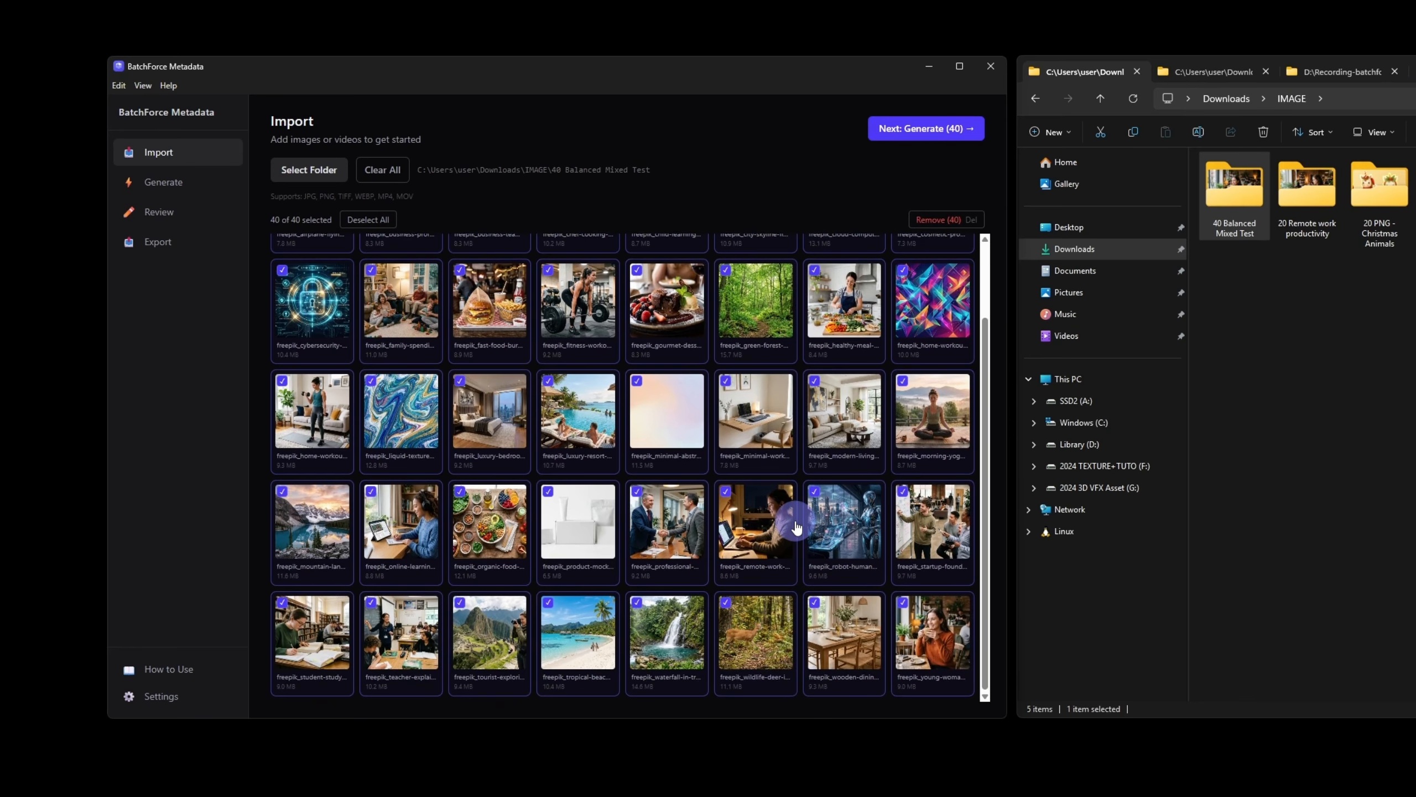
scroll(795, 528, "up", 3)
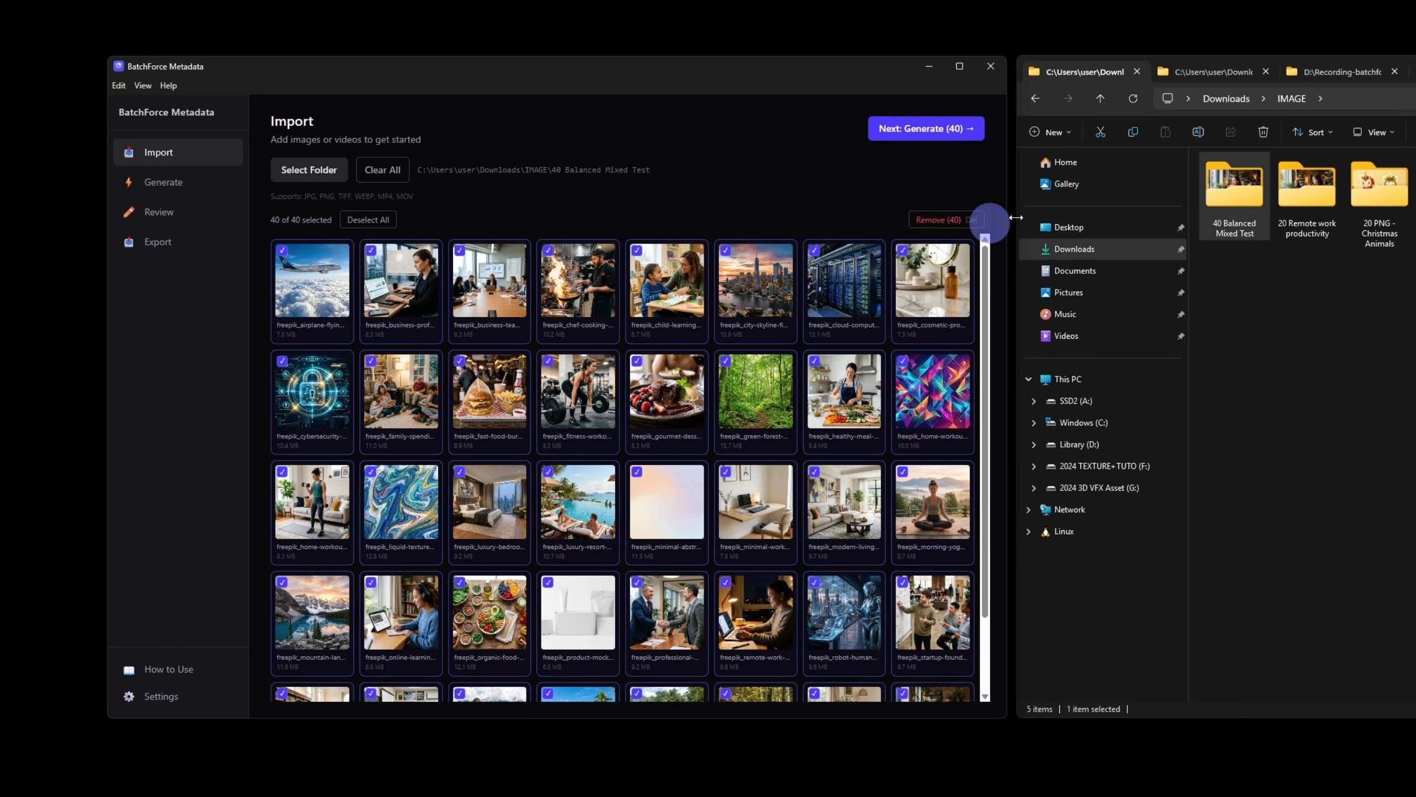
Add all the images in File Explorer's 20 Remote work productivity folder to the import list.
left_click(1204, 72)
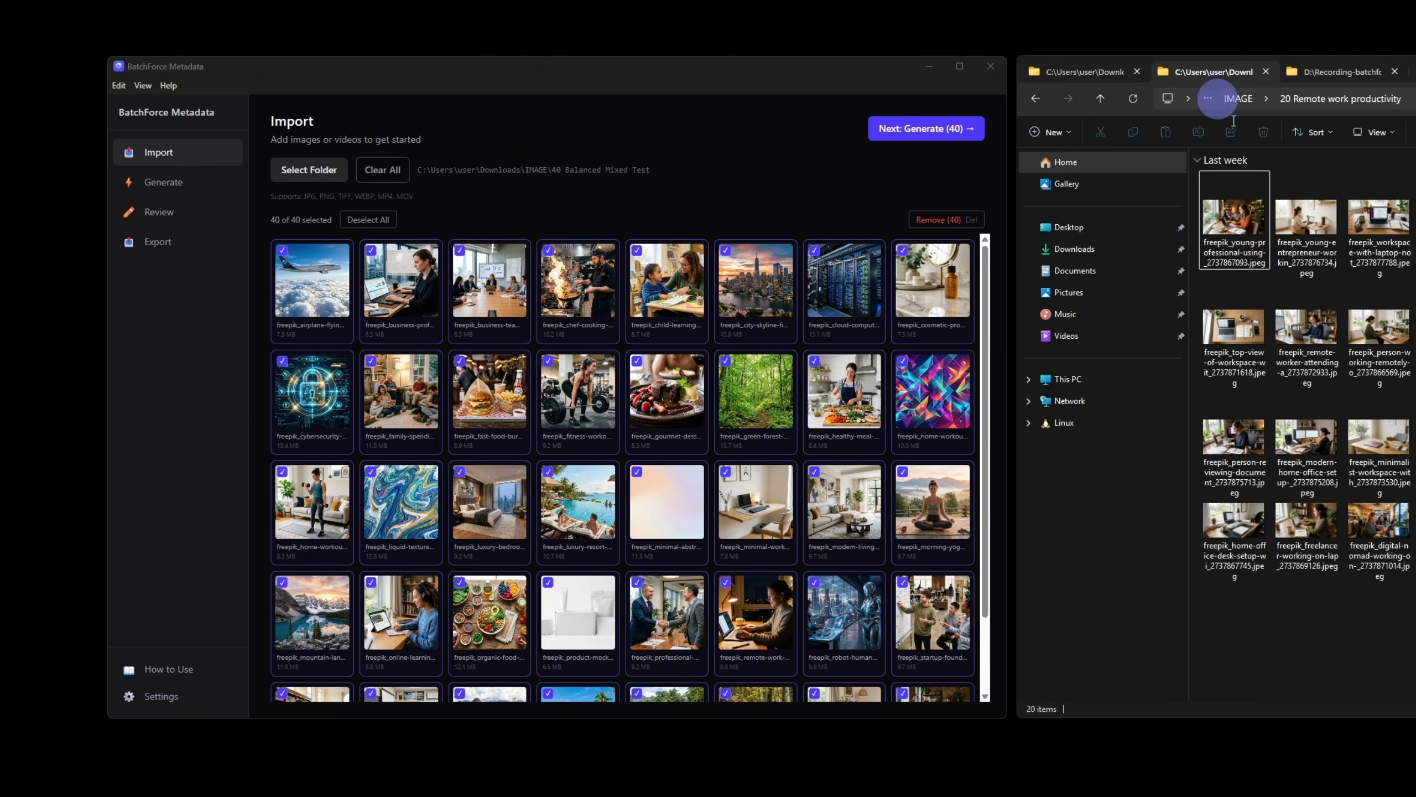
left_click_drag(1411, 613, 580, 416)
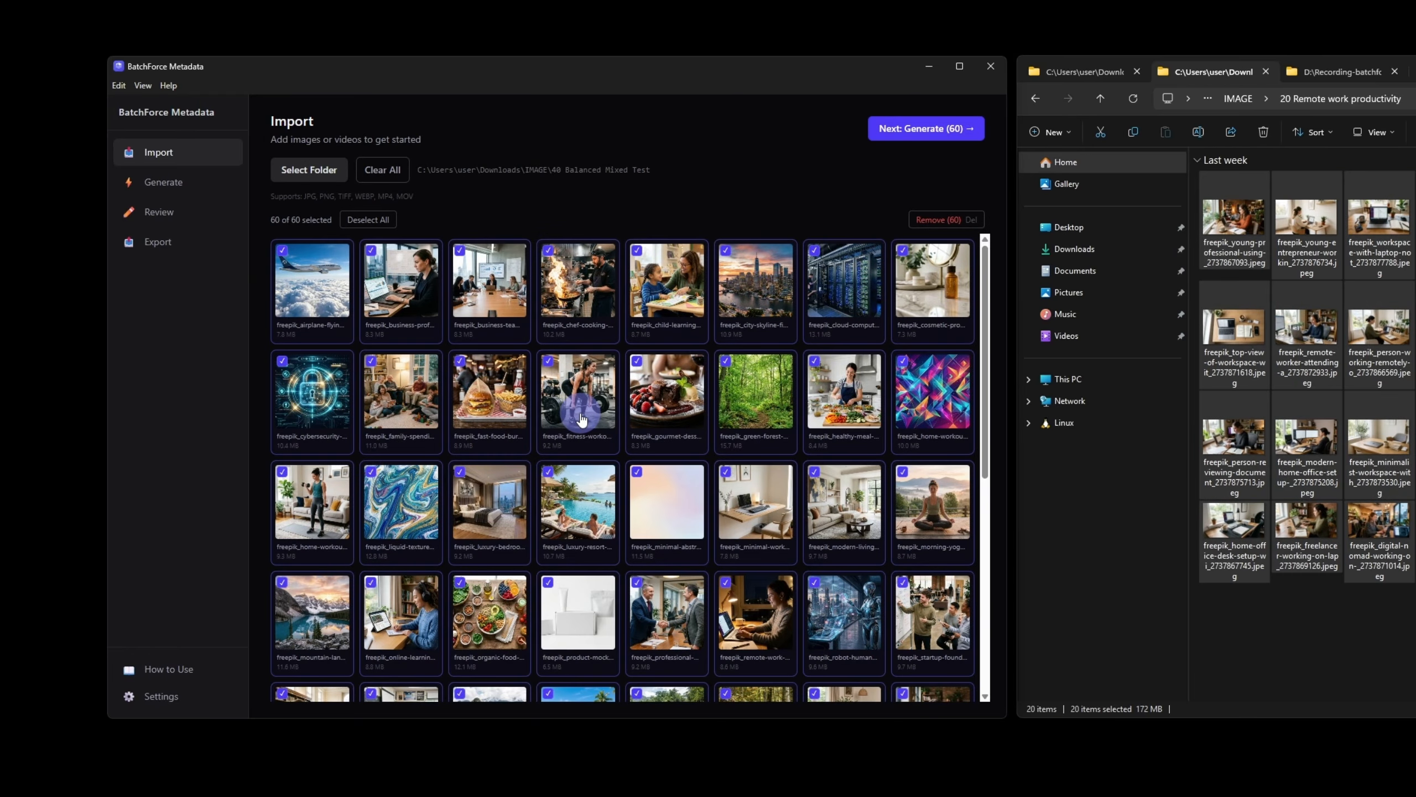
scroll(824, 504, "down", 7)
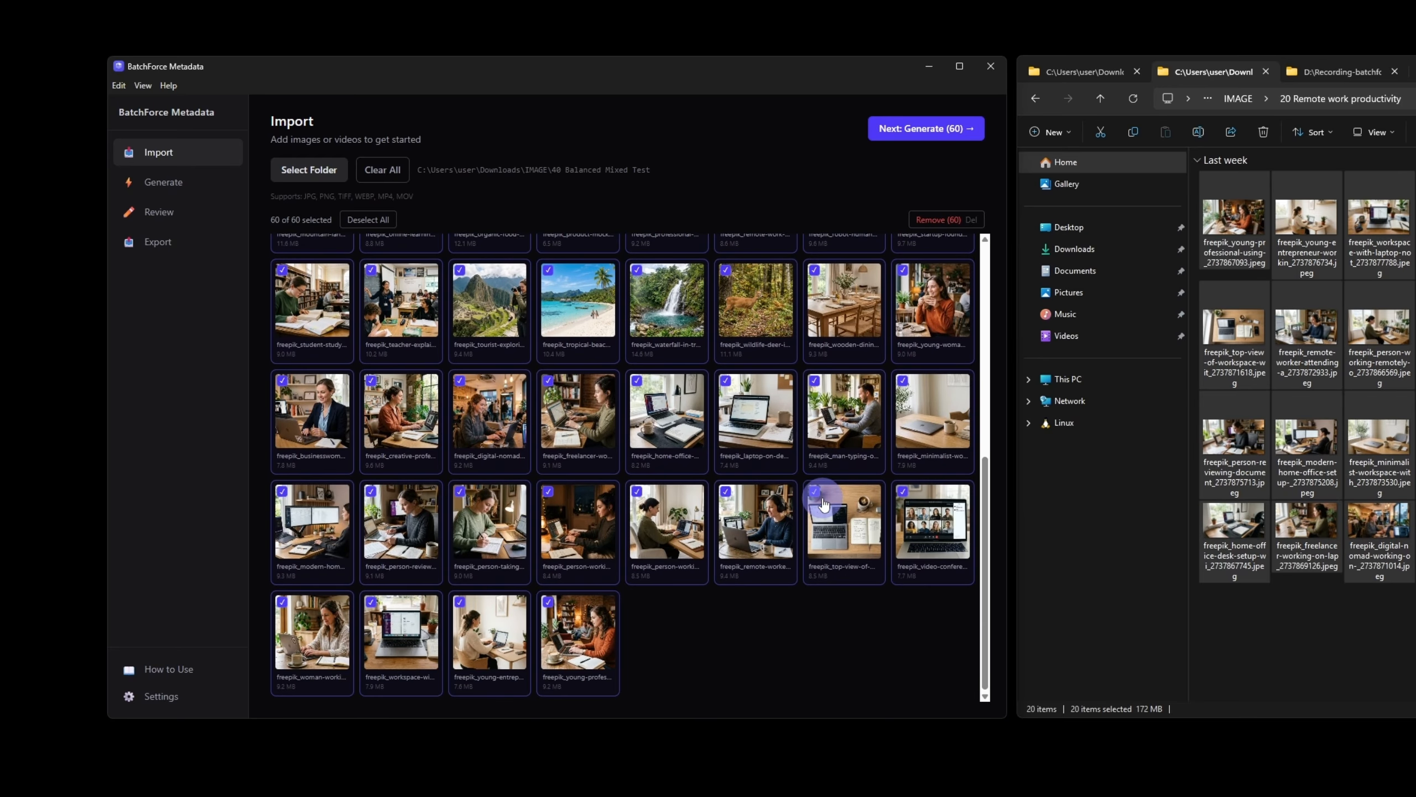
scroll(824, 504, "up", 7)
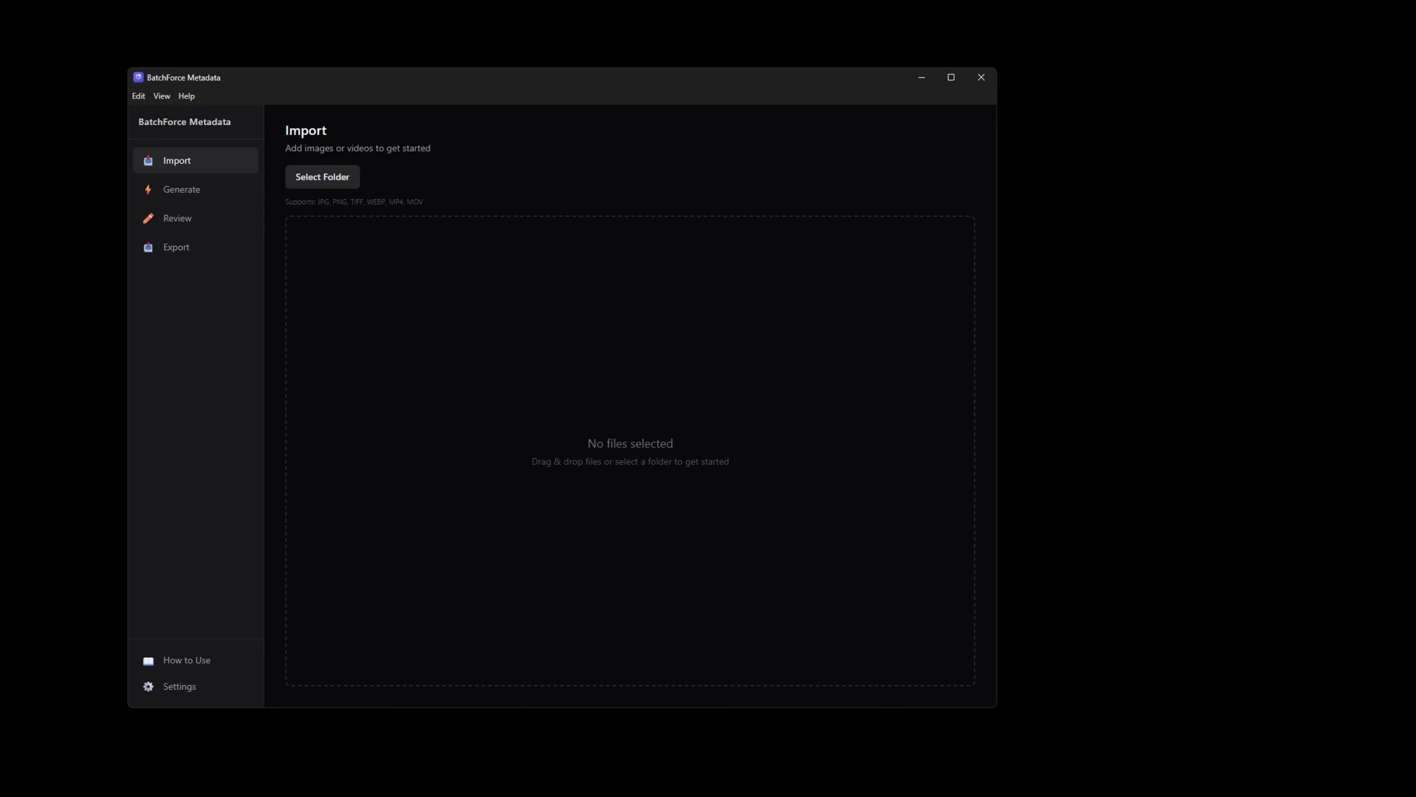
Switch to File Explorer and add all videos from Downloads\VIDEO\20 Video Test to the empty BatchForce Metadata import list.
left_click(1070, 795)
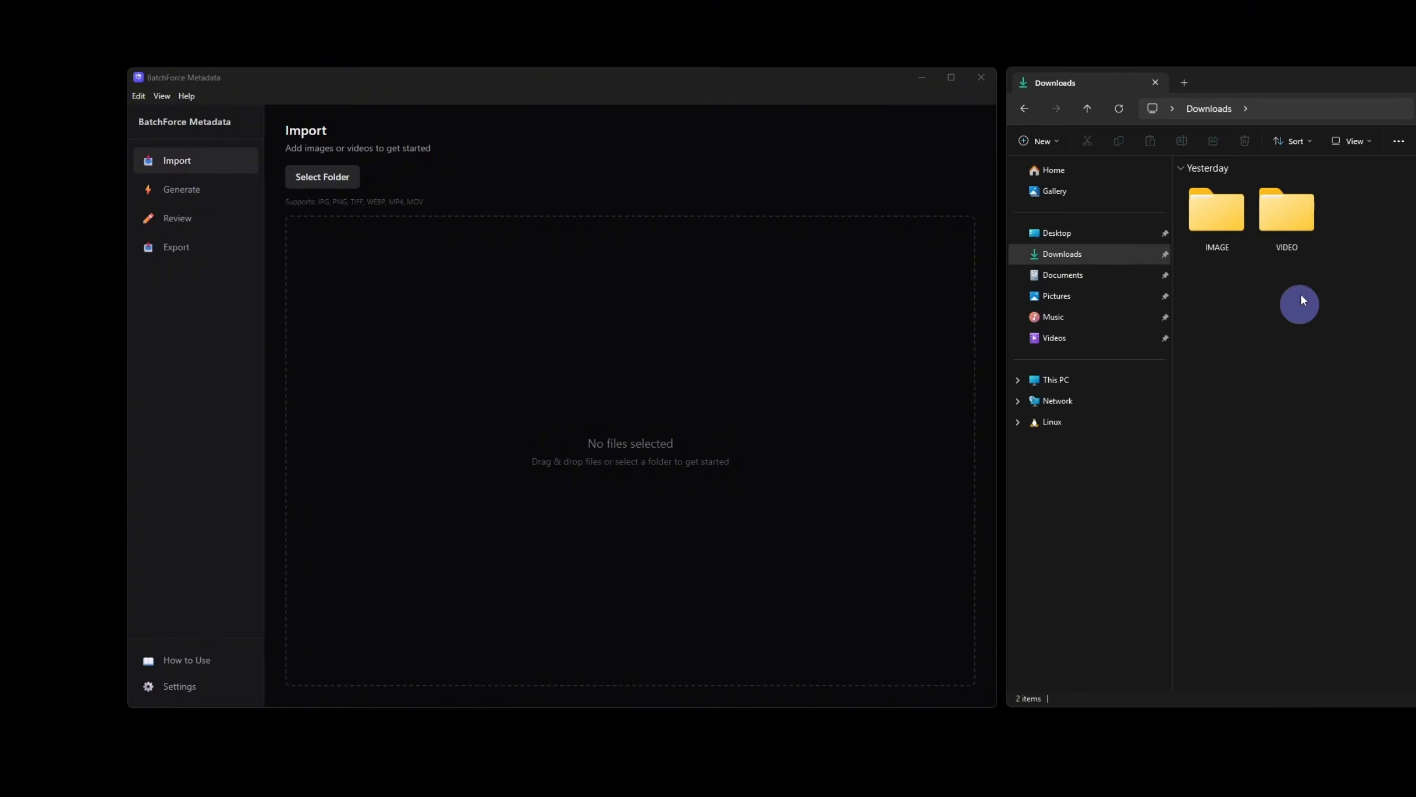
double_click(1292, 222)
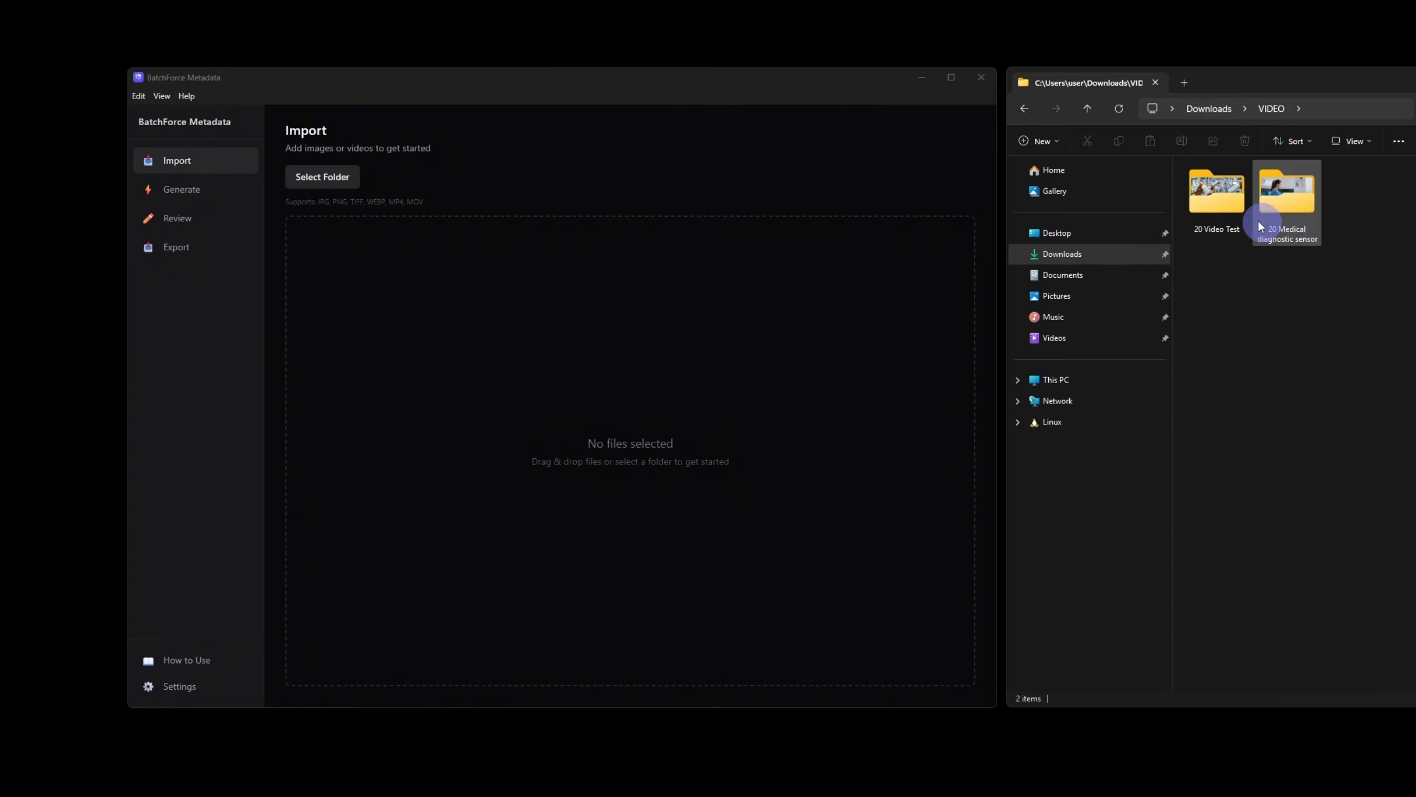
double_click(1223, 208)
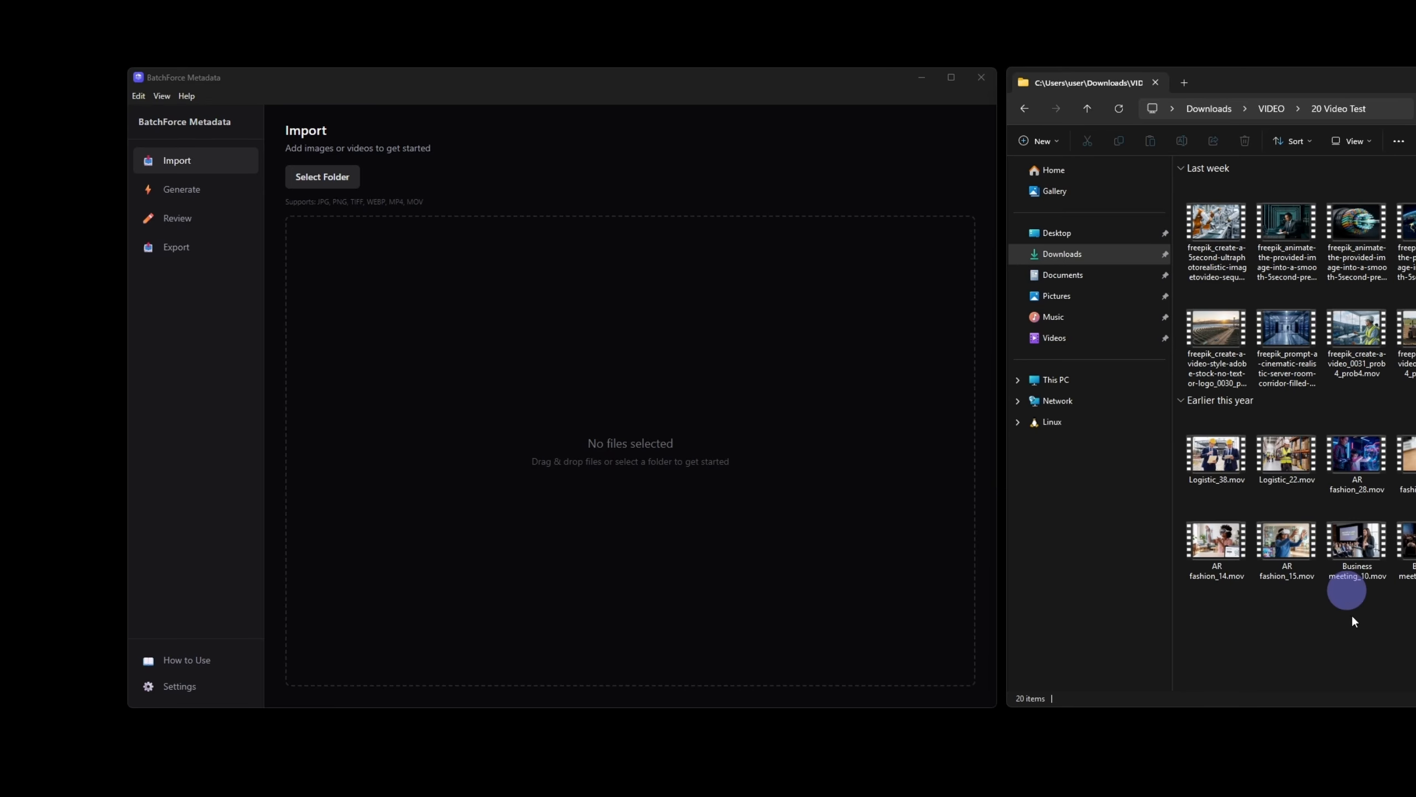
left_click_drag(1394, 610, 647, 415)
left_click(1308, 637)
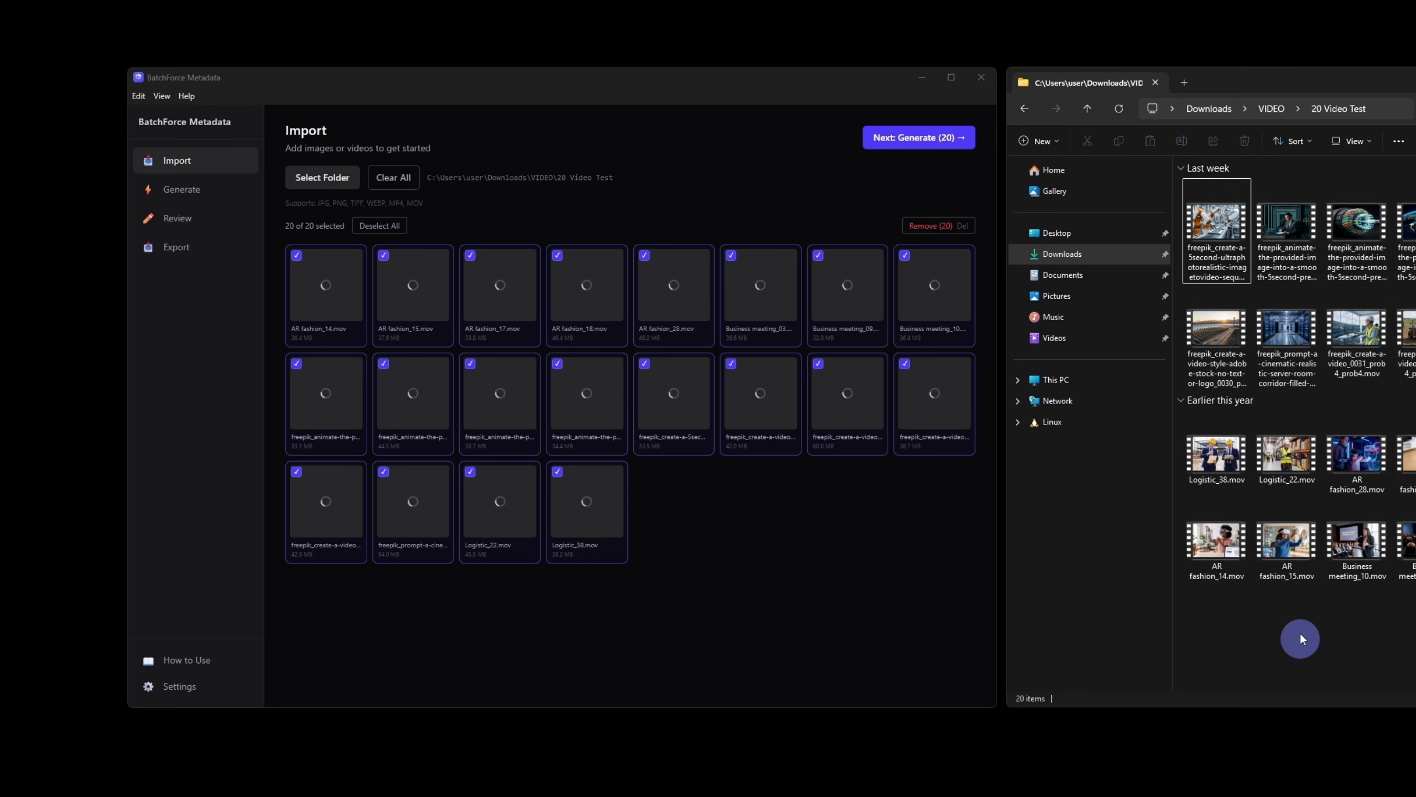
Add the 20 Medical diagnostic sensor folder from VIDEO to the import list and enlarge the BatchForce Metadata window.
left_click(1085, 111)
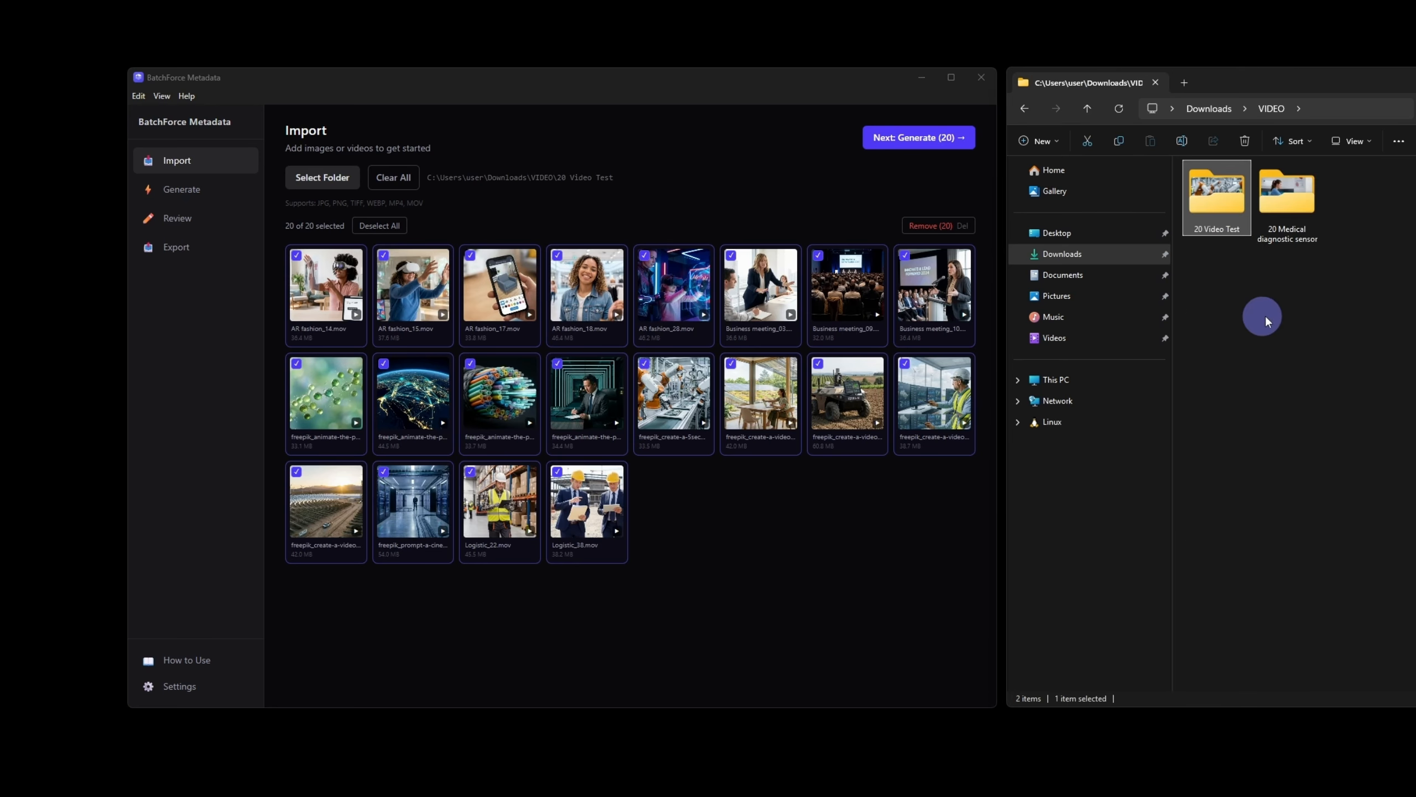
left_click(1299, 239)
left_click_drag(1321, 255, 818, 542)
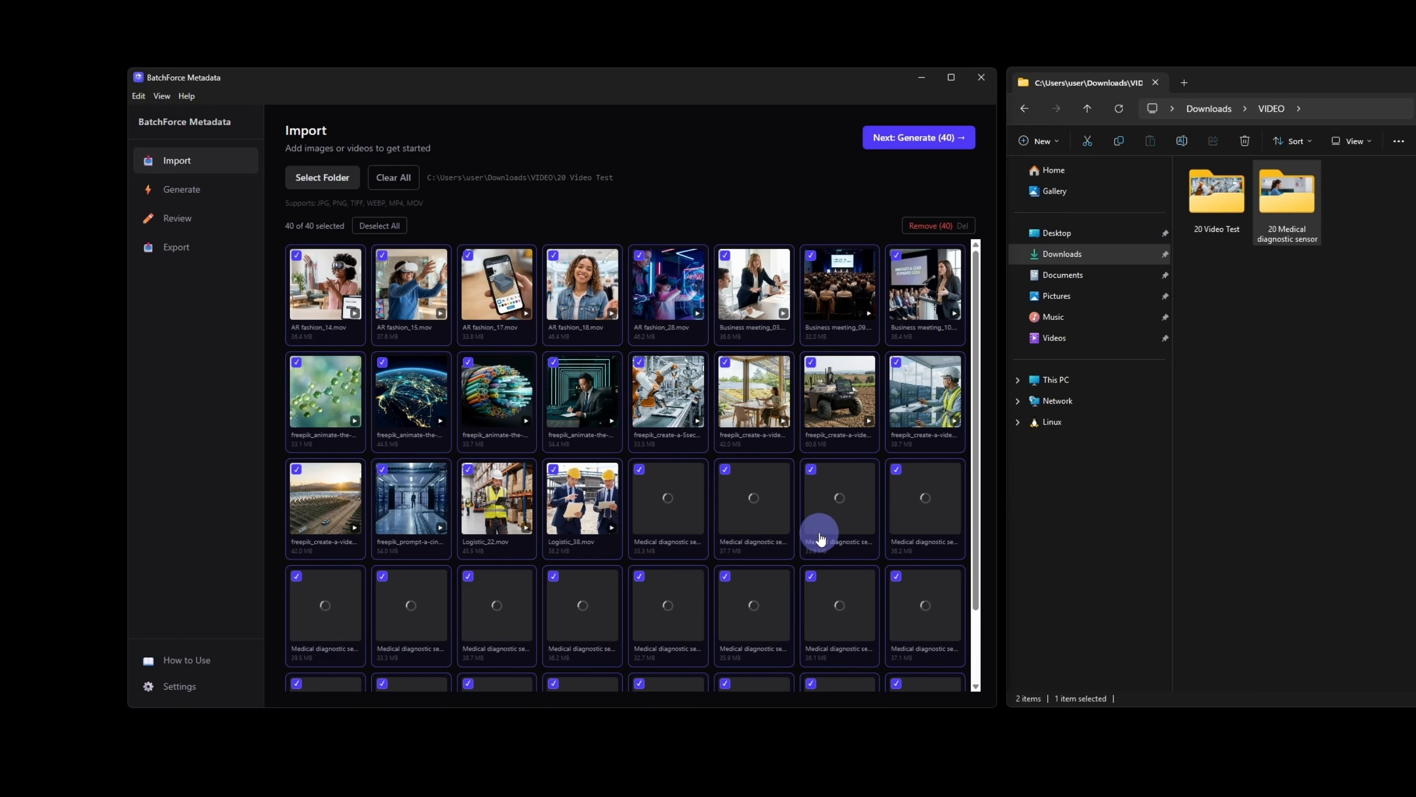
scroll(819, 540, "down", 2)
scroll(820, 540, "up", 2)
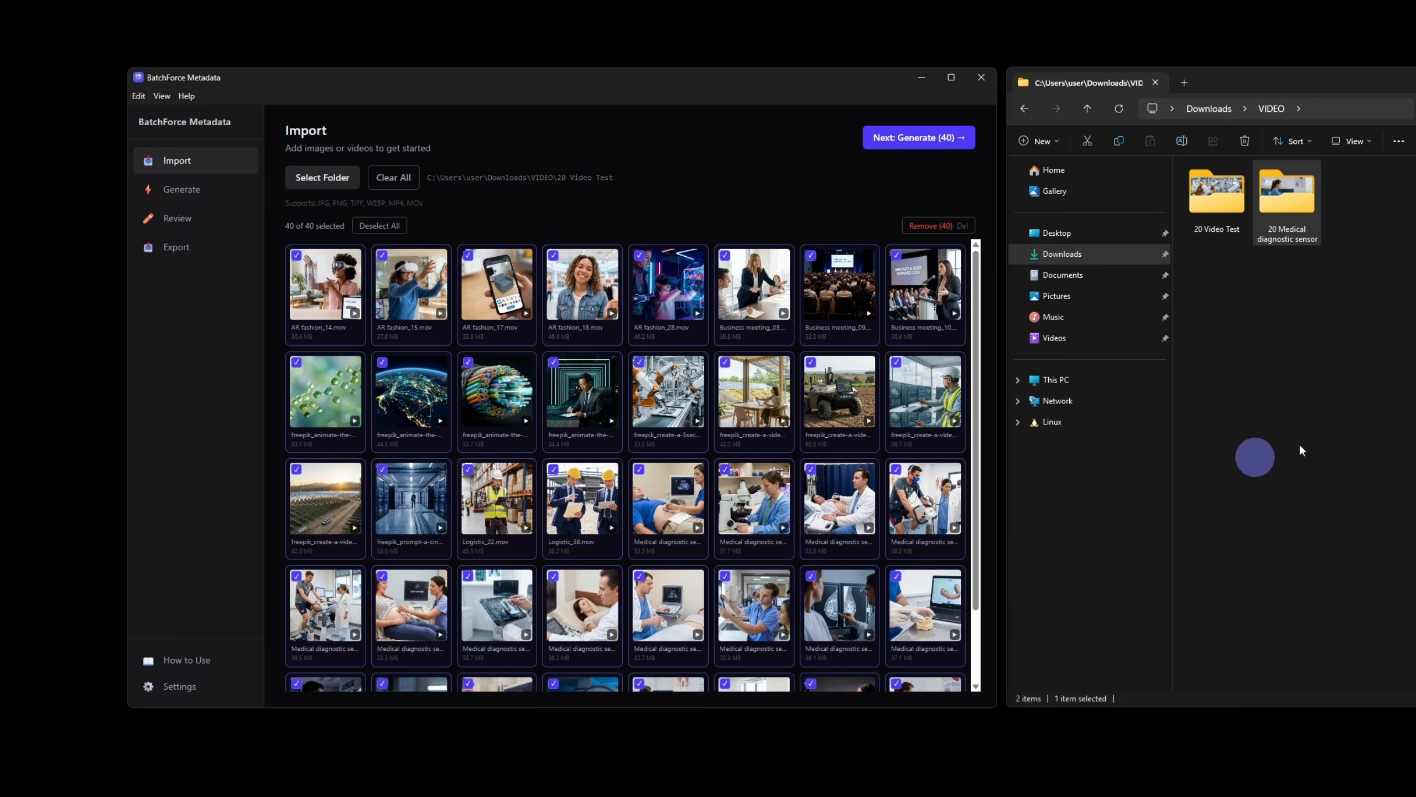
key("super+Down")
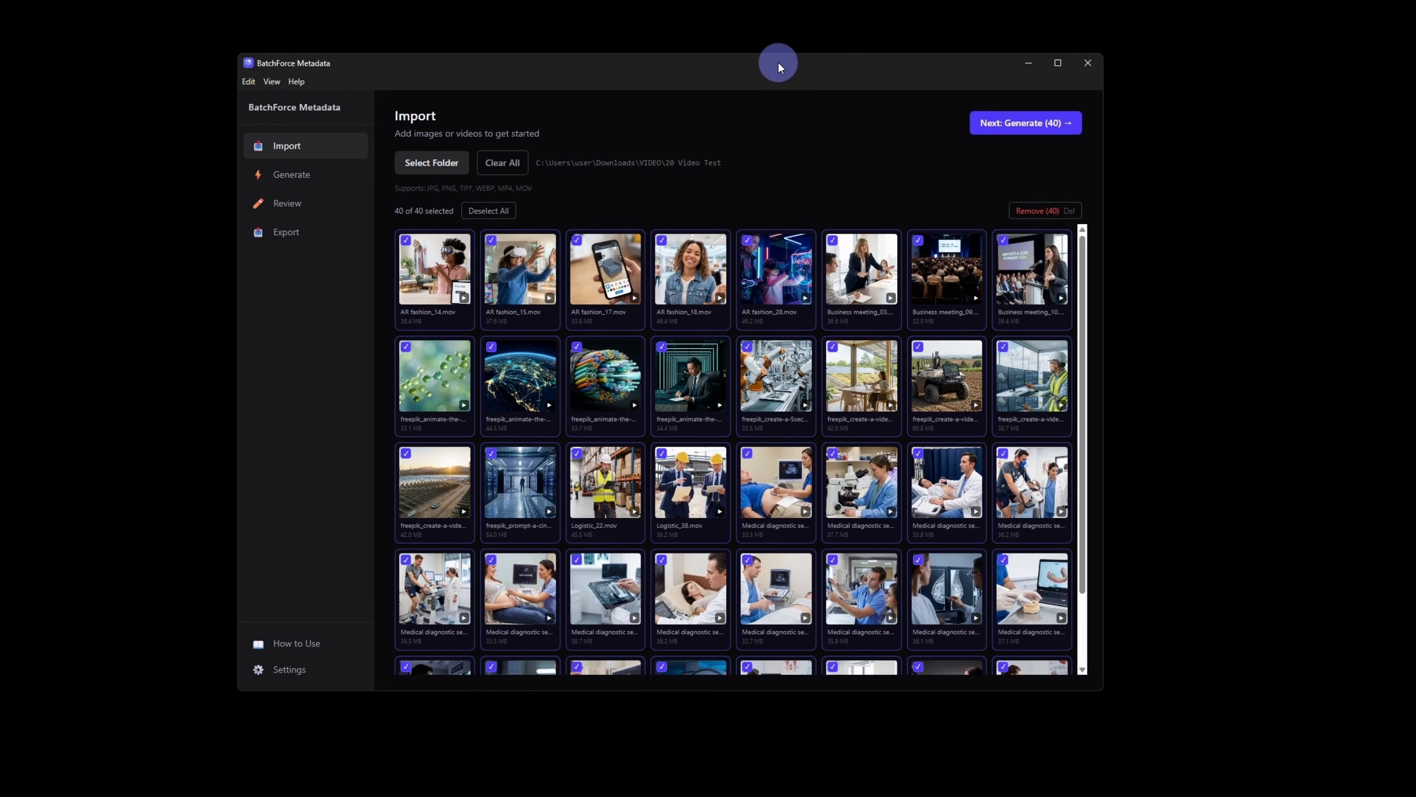
left_click_drag(1102, 690, 1157, 774)
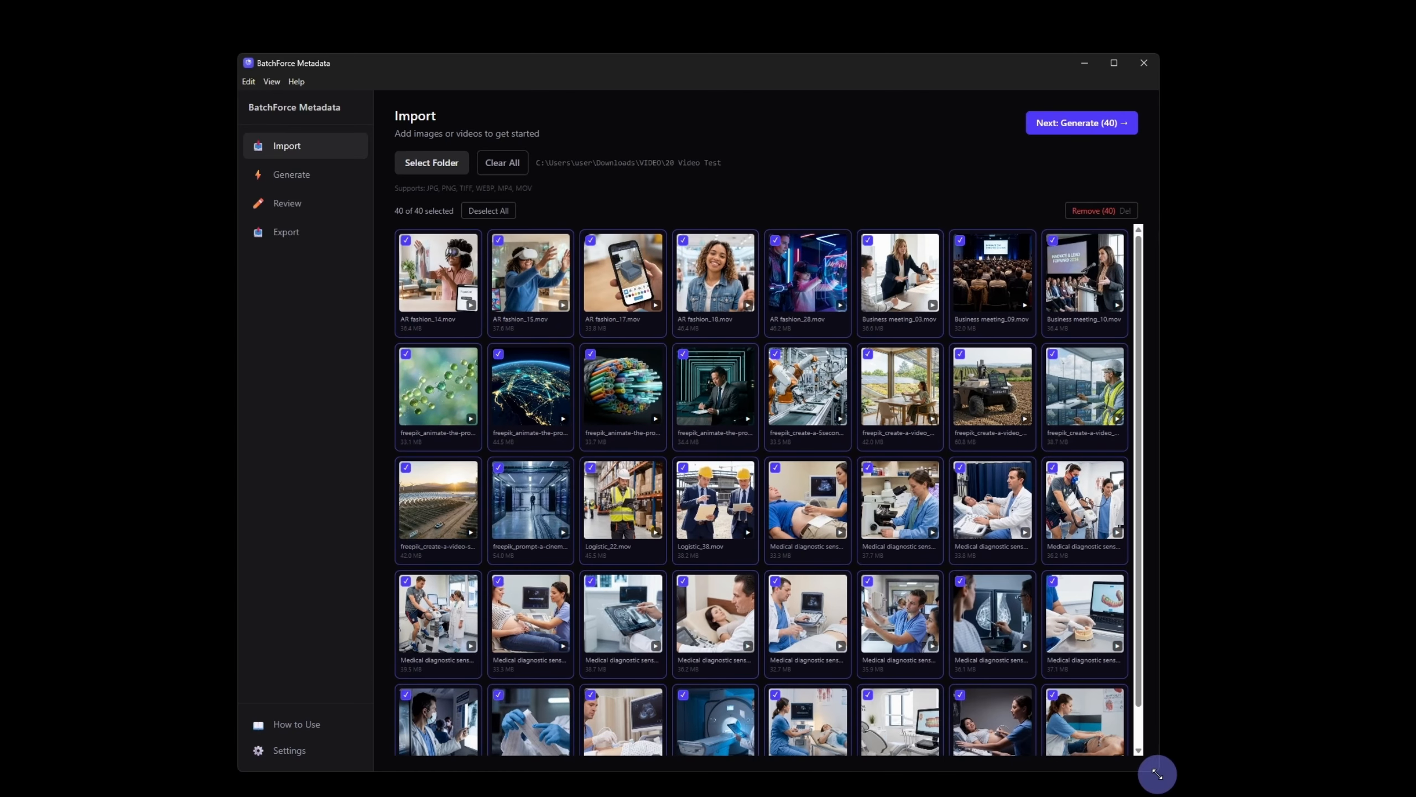
Try switching the video selection between none, all files and only the first three rows, ending with all selected.
left_click(502, 212)
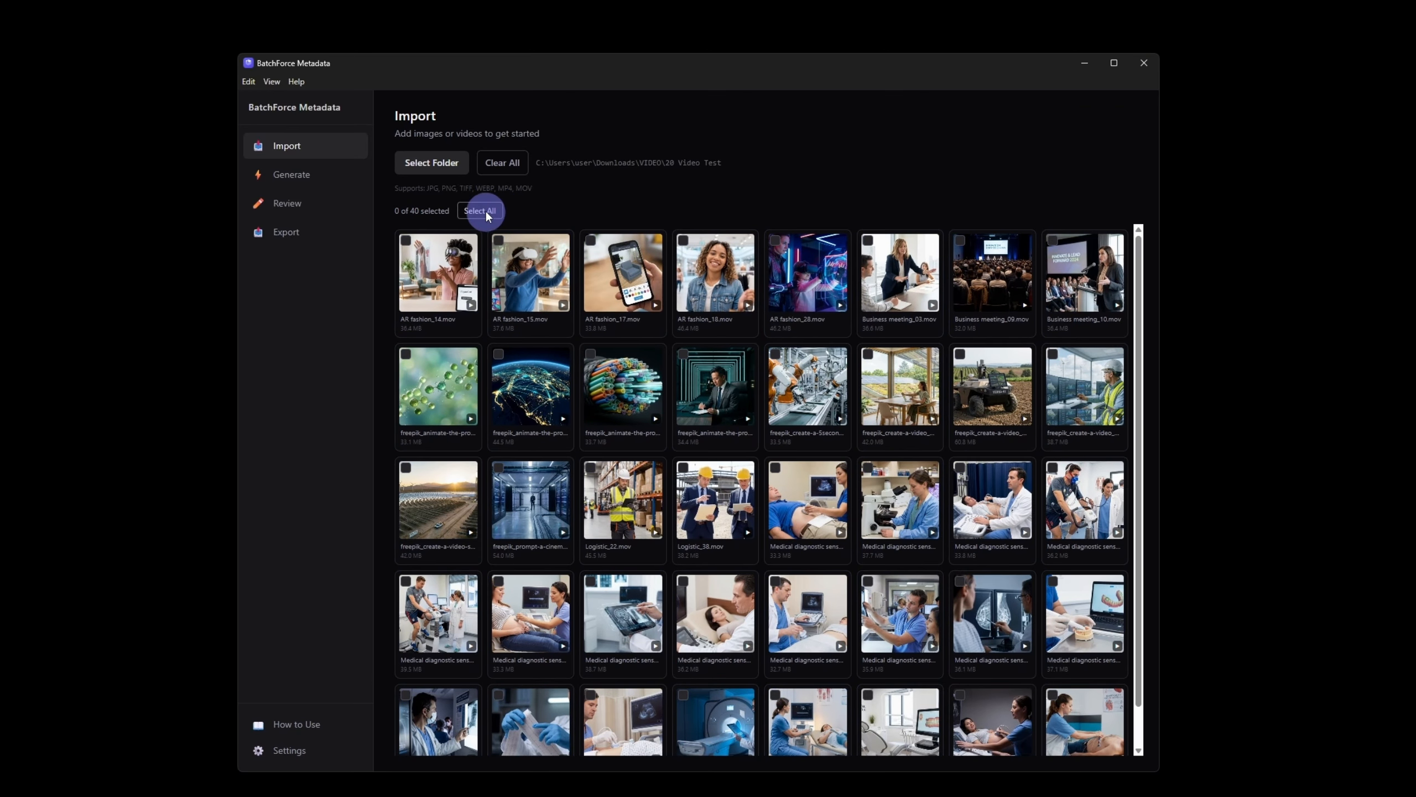
left_click(480, 210)
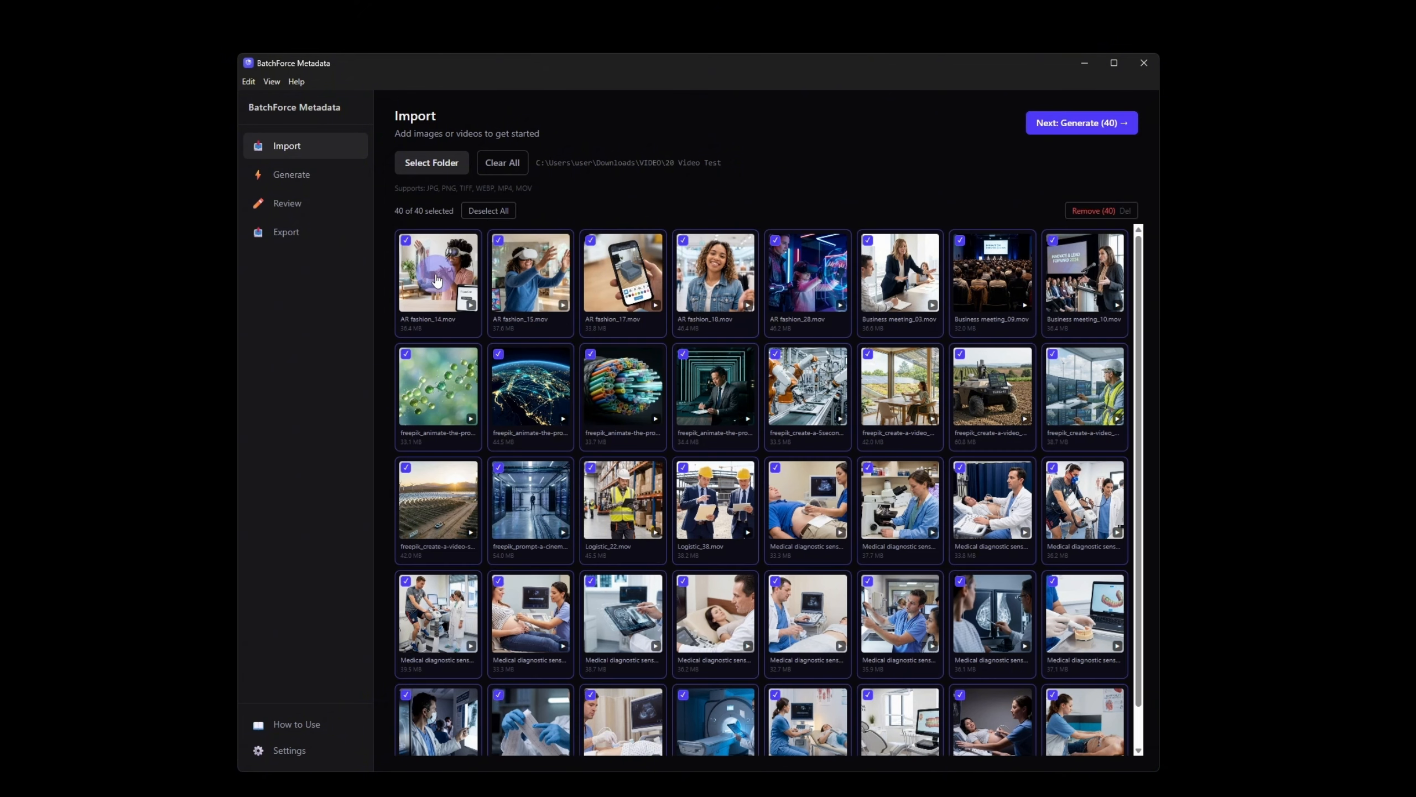
left_click_drag(392, 226, 1123, 565)
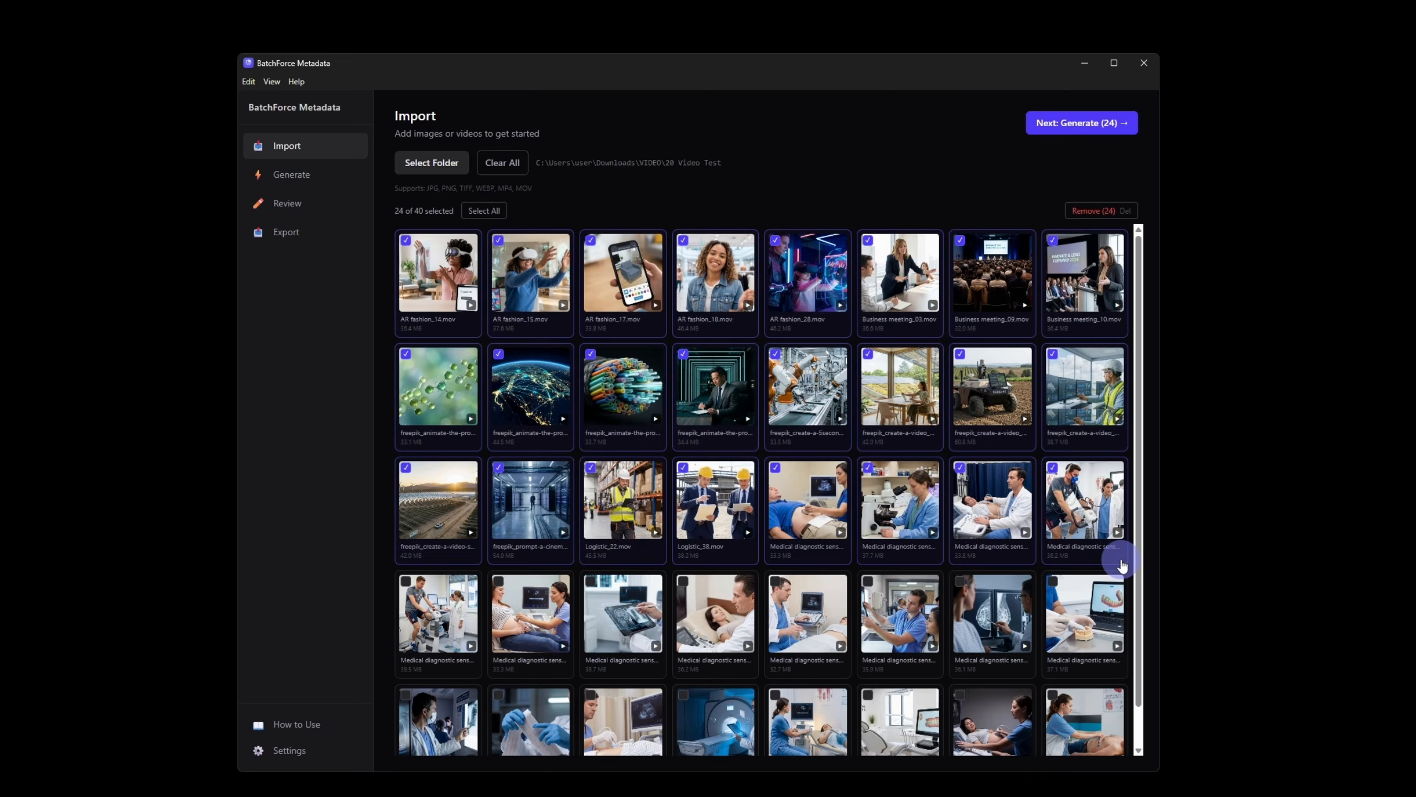
scroll(1089, 616, "down", 1)
scroll(1091, 620, "up", 1)
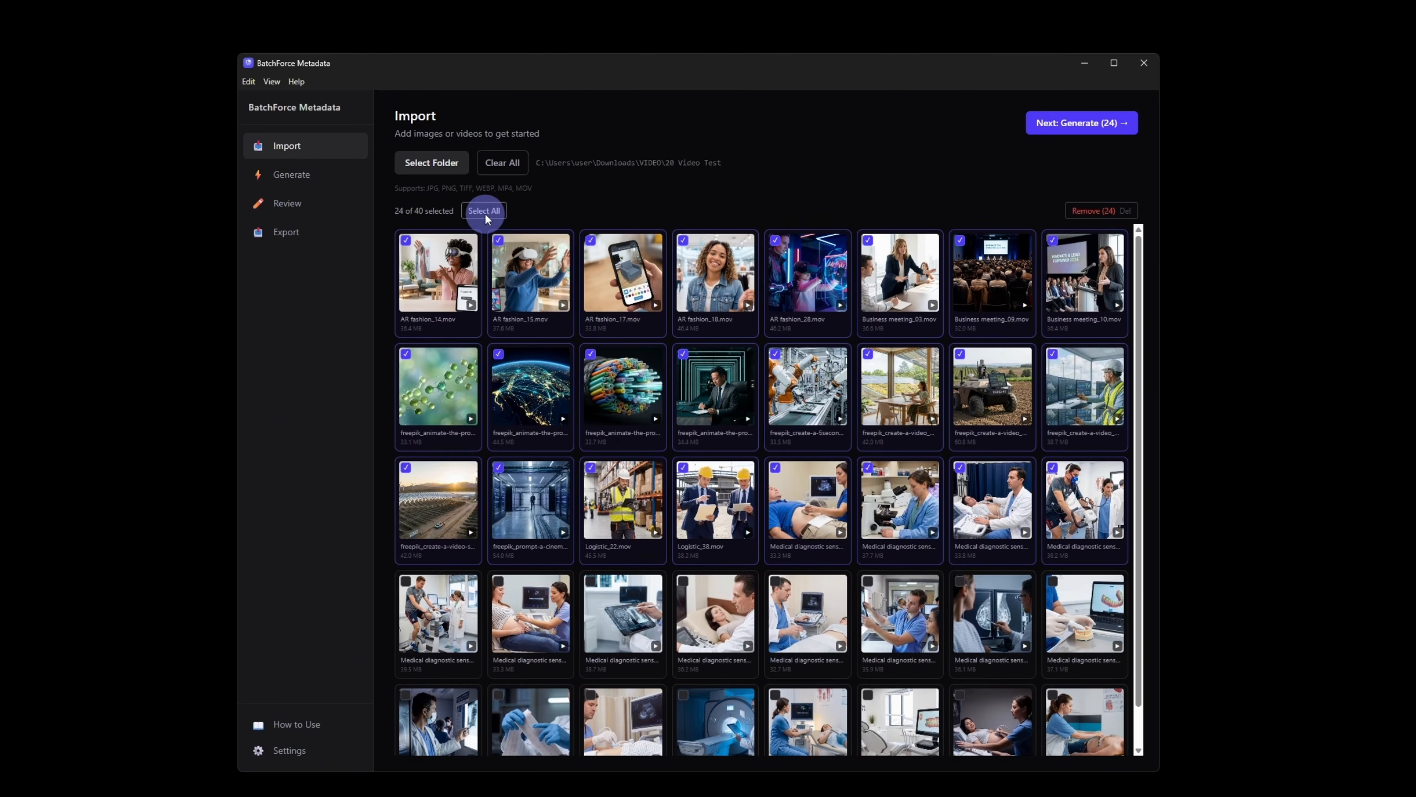
left_click(485, 215)
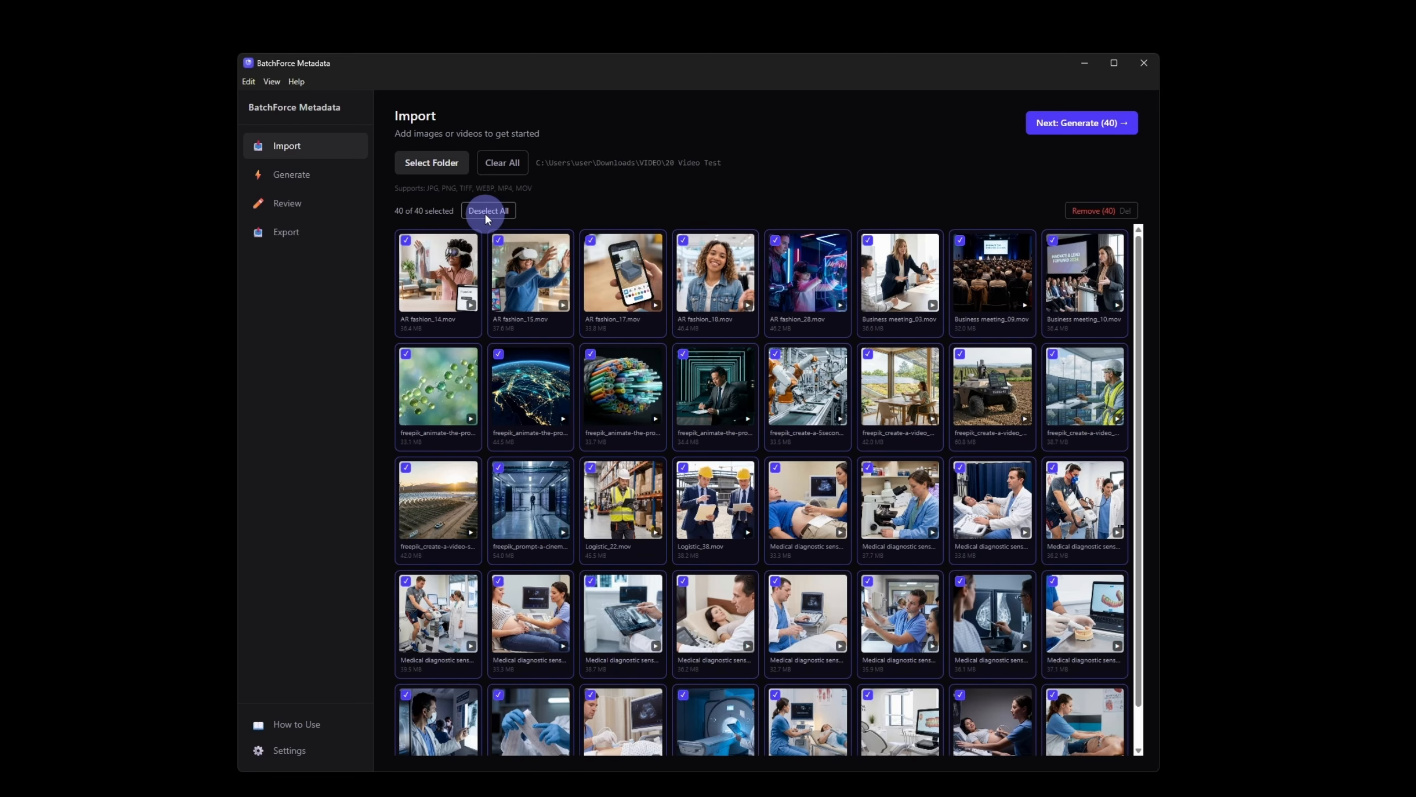
Select only the eight videos in the first row, AR fashion_14.mov through Business meeting_10.mov, and remove them from the import list.
left_click(484, 214)
left_click(406, 241)
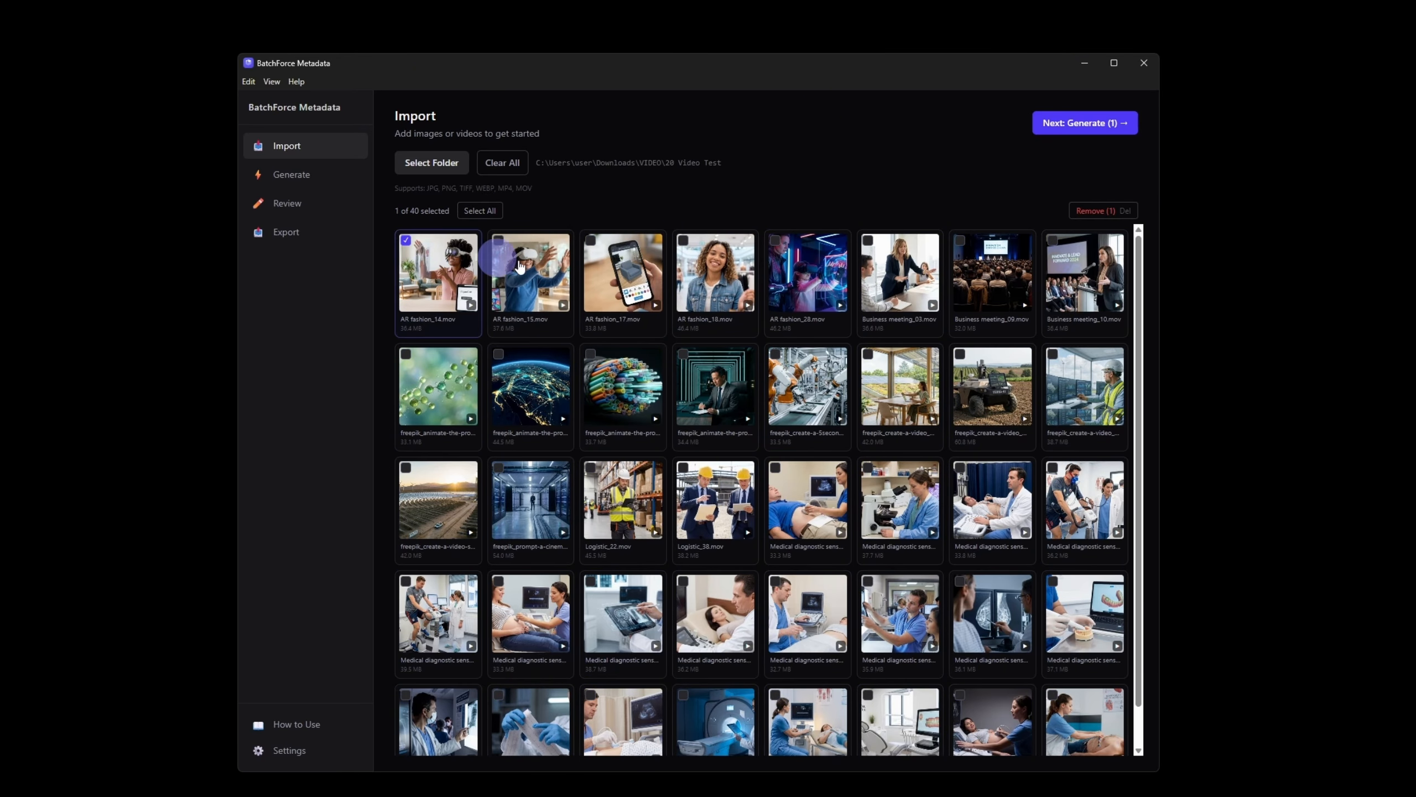
left_click(551, 272)
left_click(639, 273)
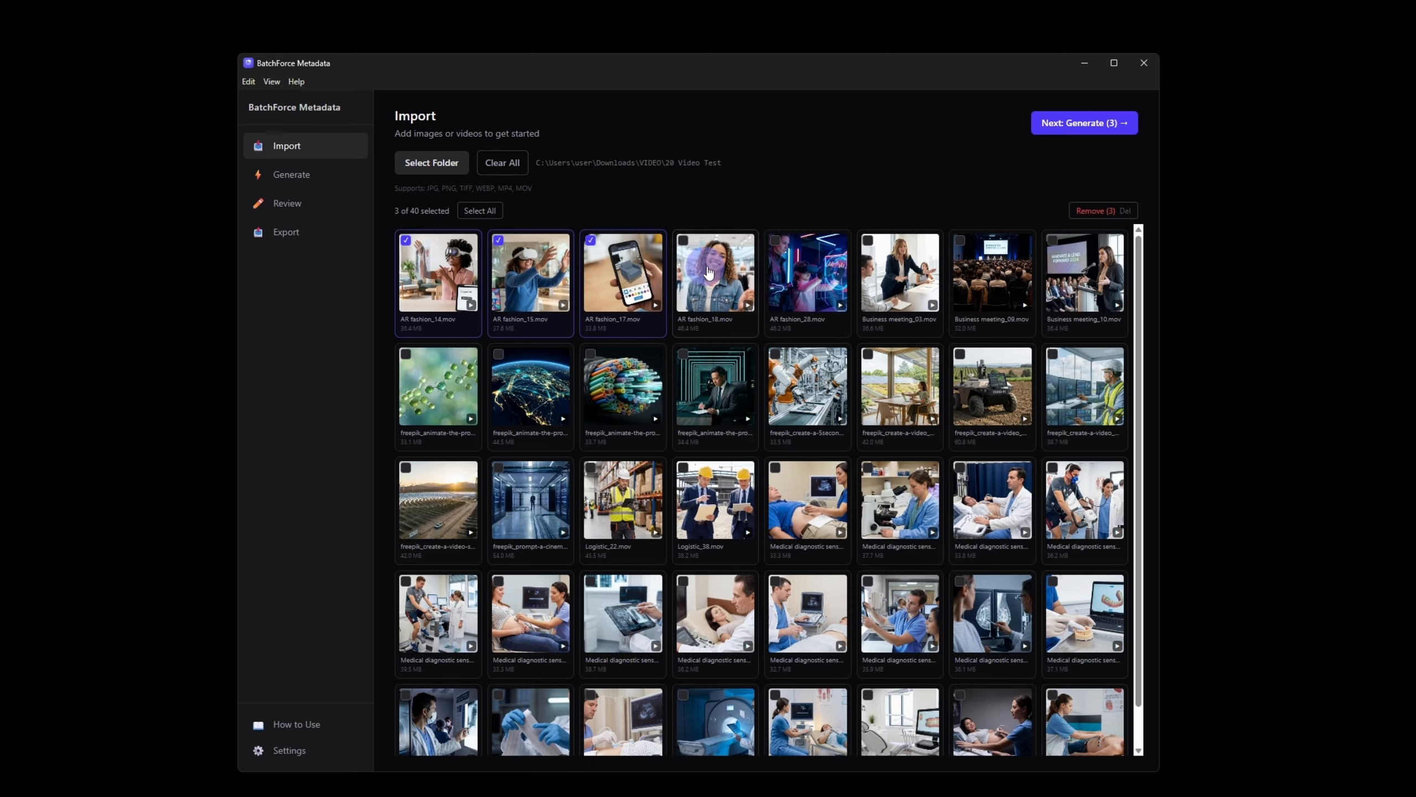
left_click(714, 270)
left_click(823, 276)
left_click(888, 269)
left_click(989, 271)
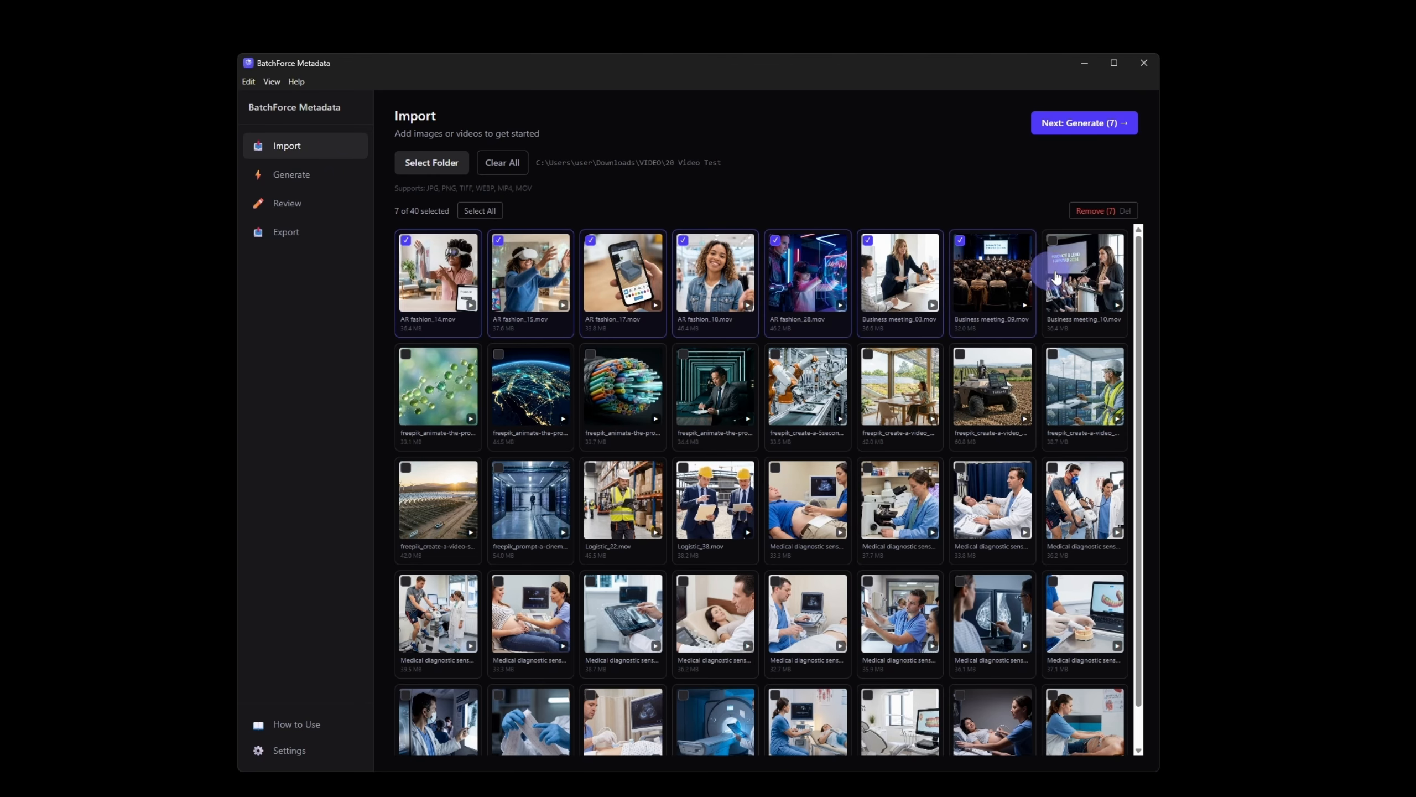
left_click(1082, 259)
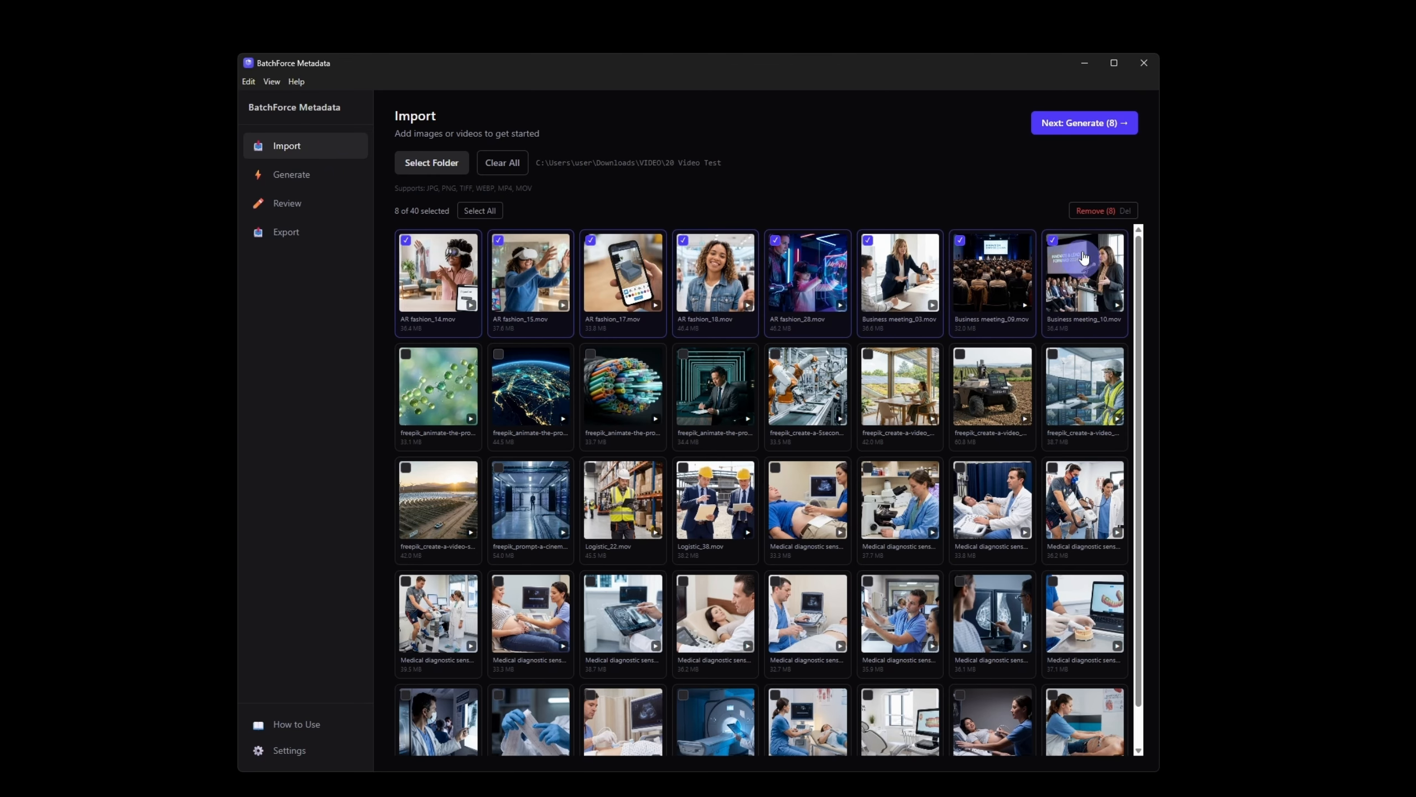
left_click(1099, 212)
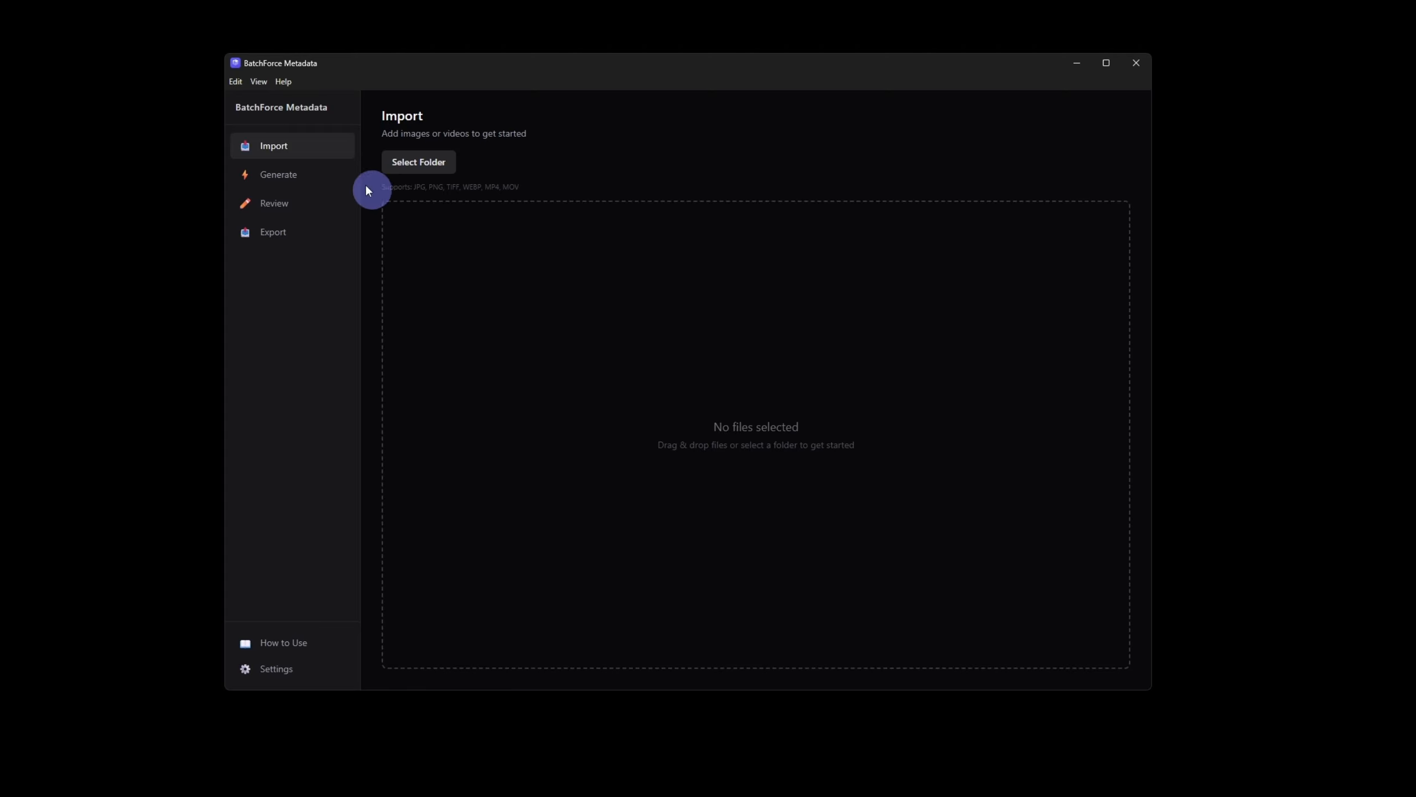
Import the 40 Balanced Mixed Test folder from Downloads\IMAGE into the empty file list.
left_click(420, 161)
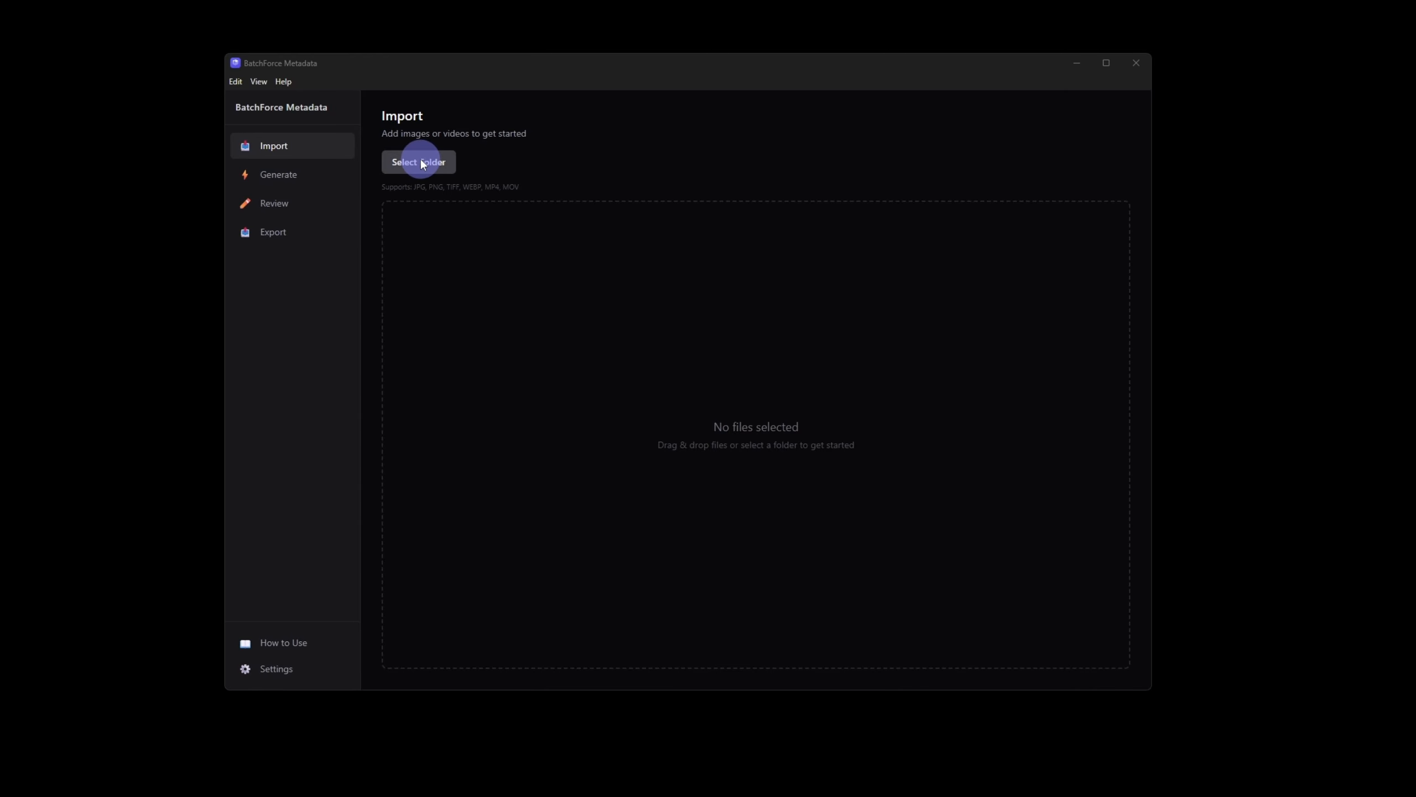
left_click(727, 288)
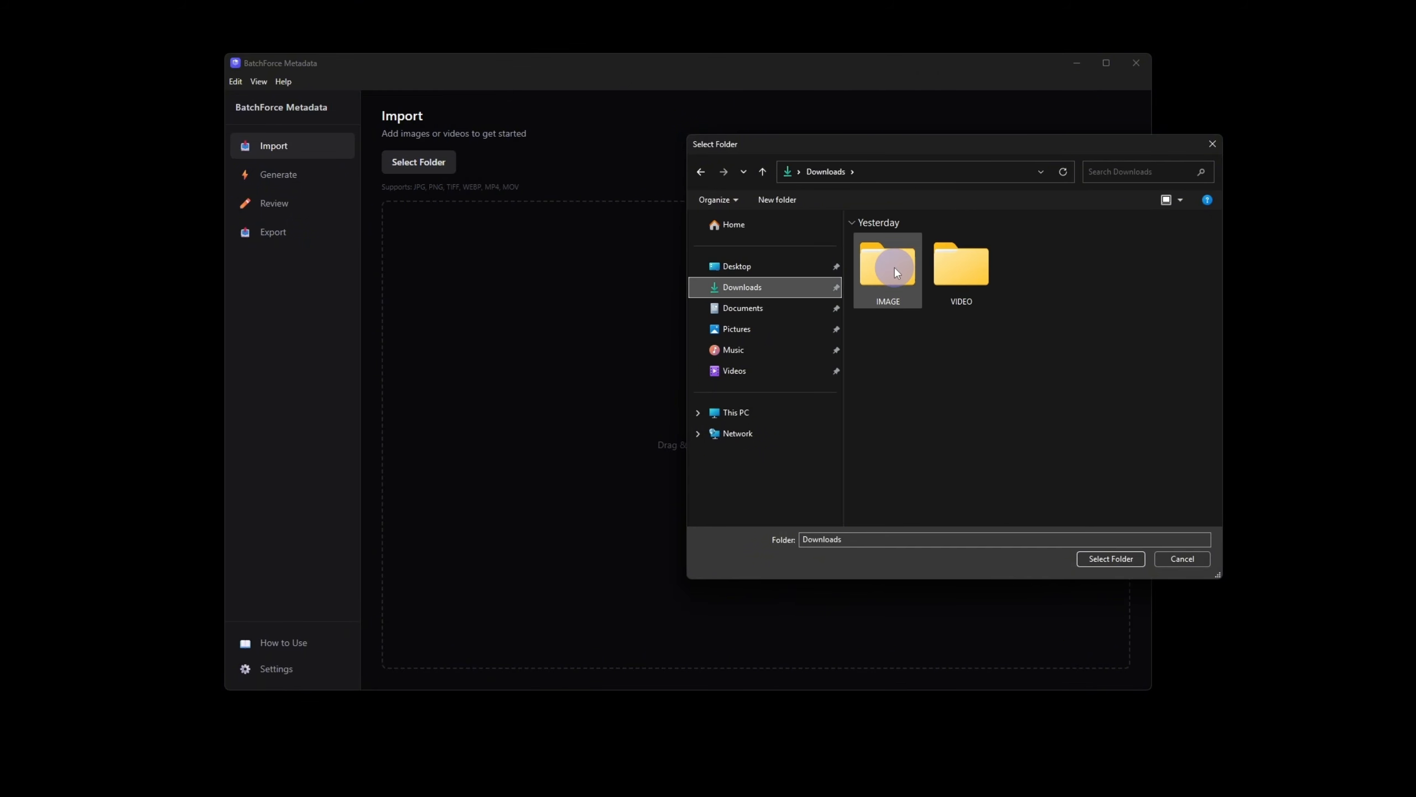
double_click(895, 267)
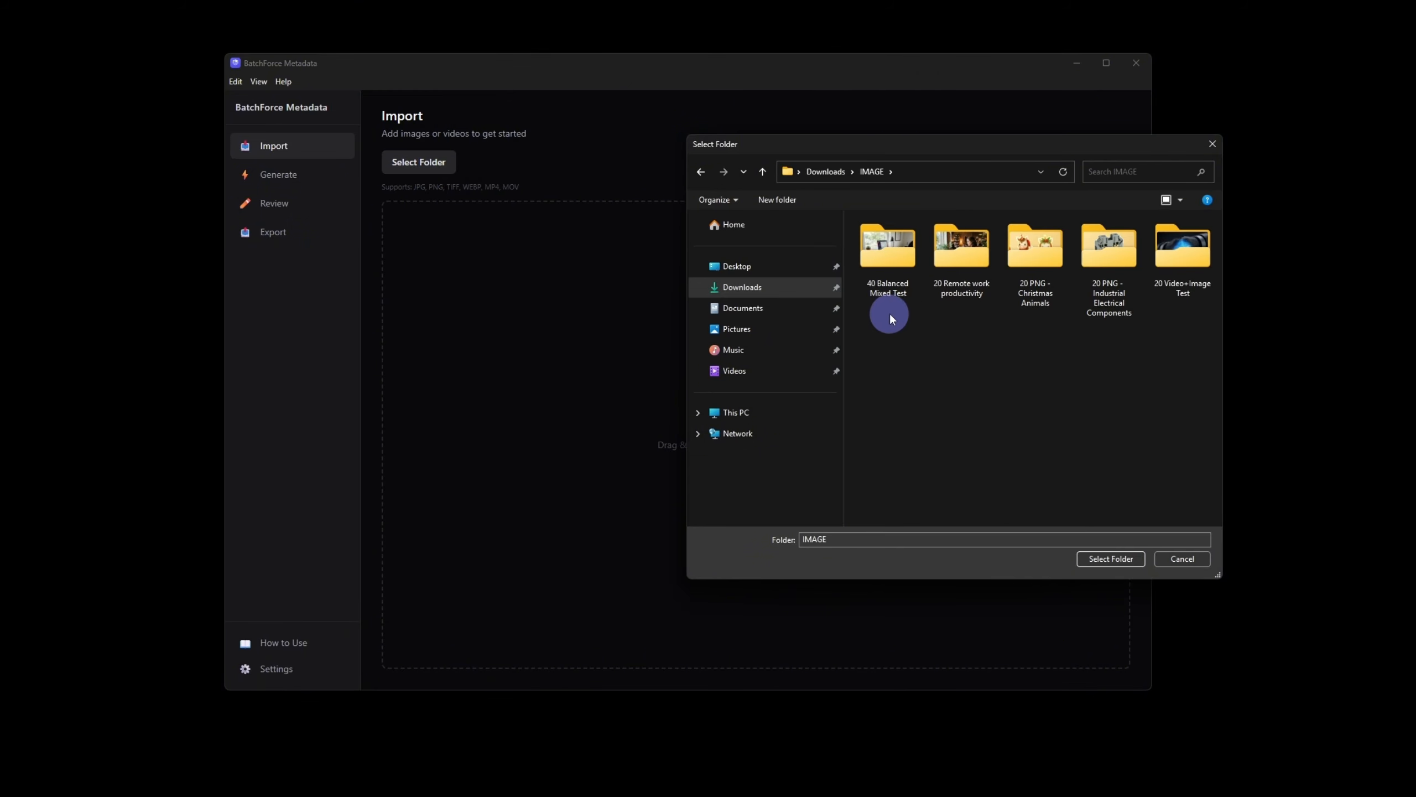
double_click(896, 258)
left_click(1111, 559)
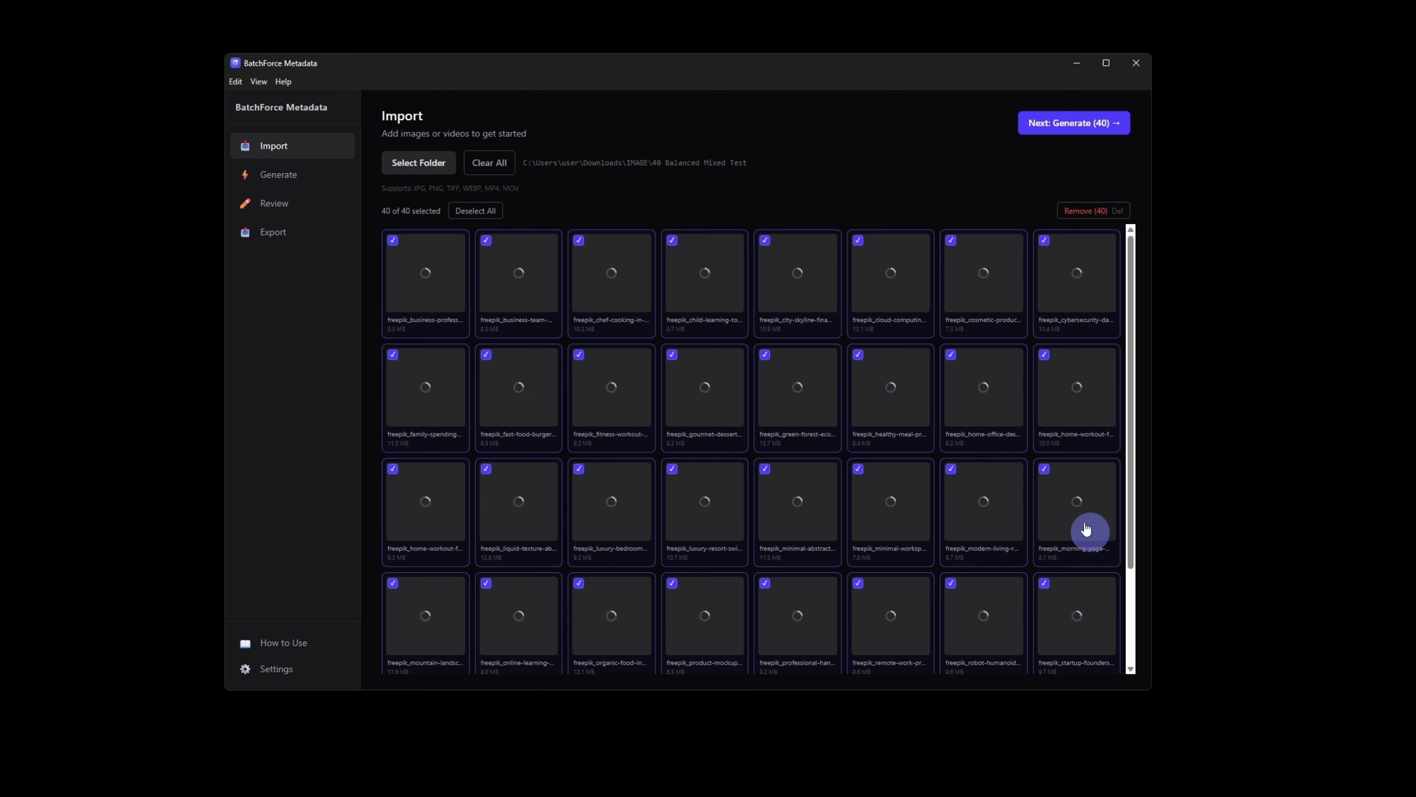
scroll(1035, 461, "down", 1)
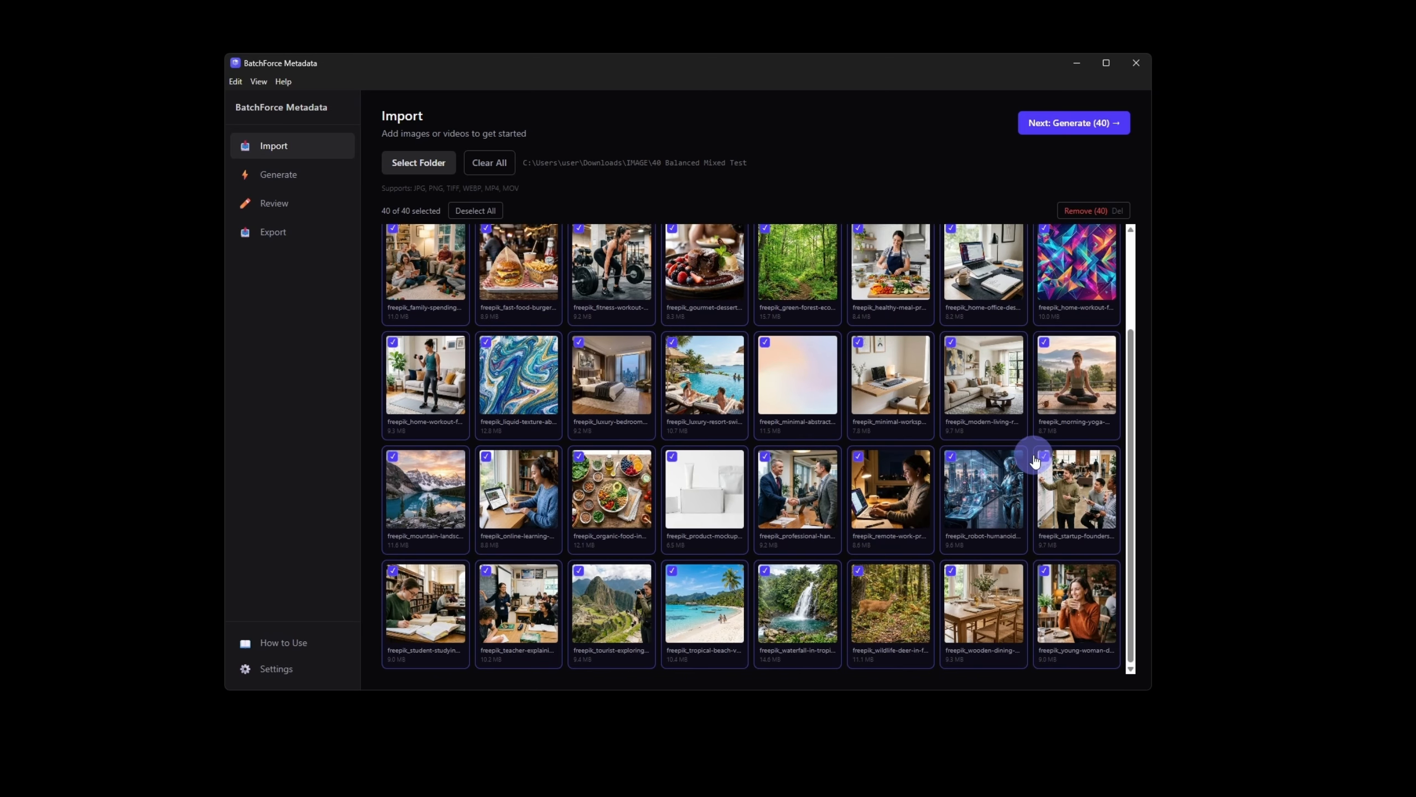
scroll(1035, 461, "up", 2)
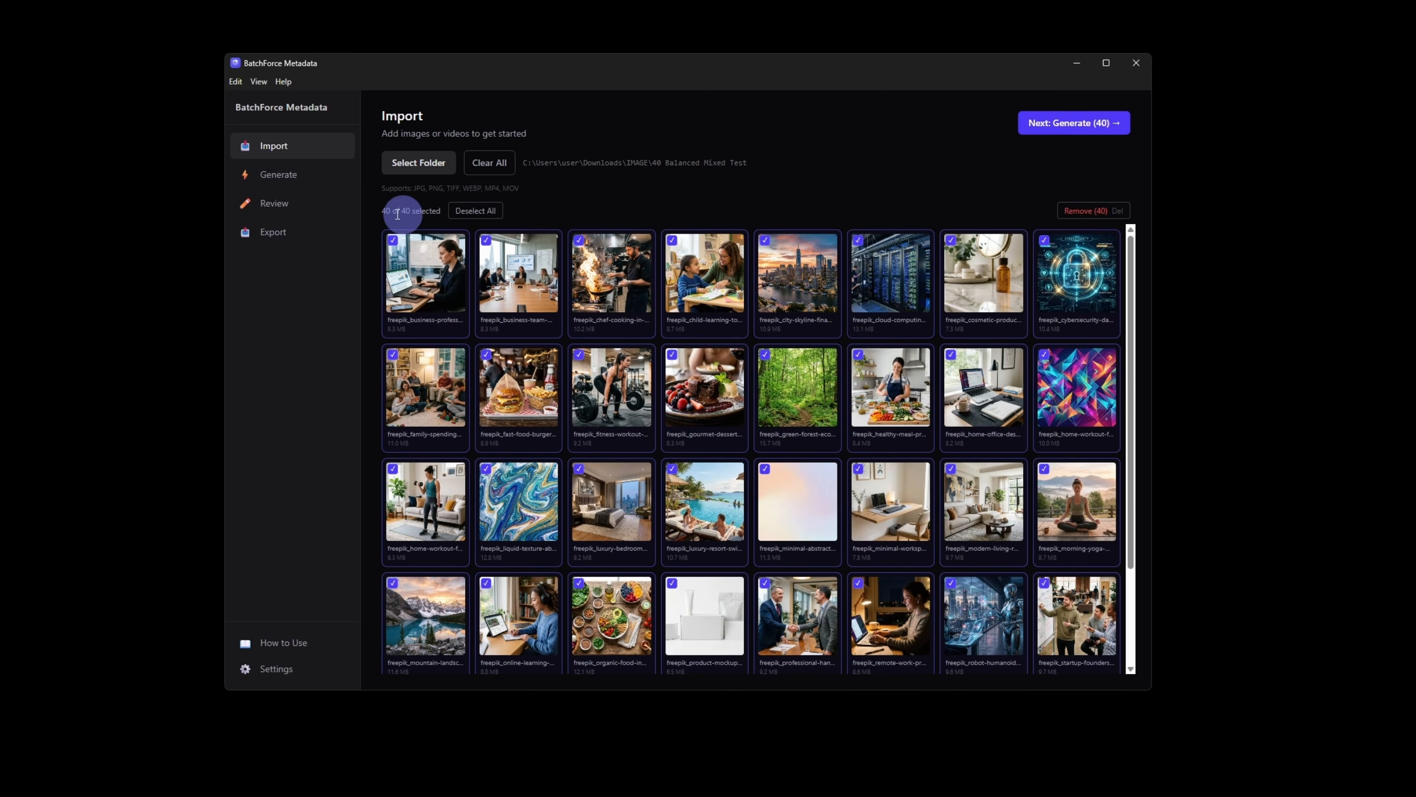
Proceed to metadata generation, keep the main concept empty and the mode Balanced — Recommended, and generate metadata for all imported images.
left_click(1071, 128)
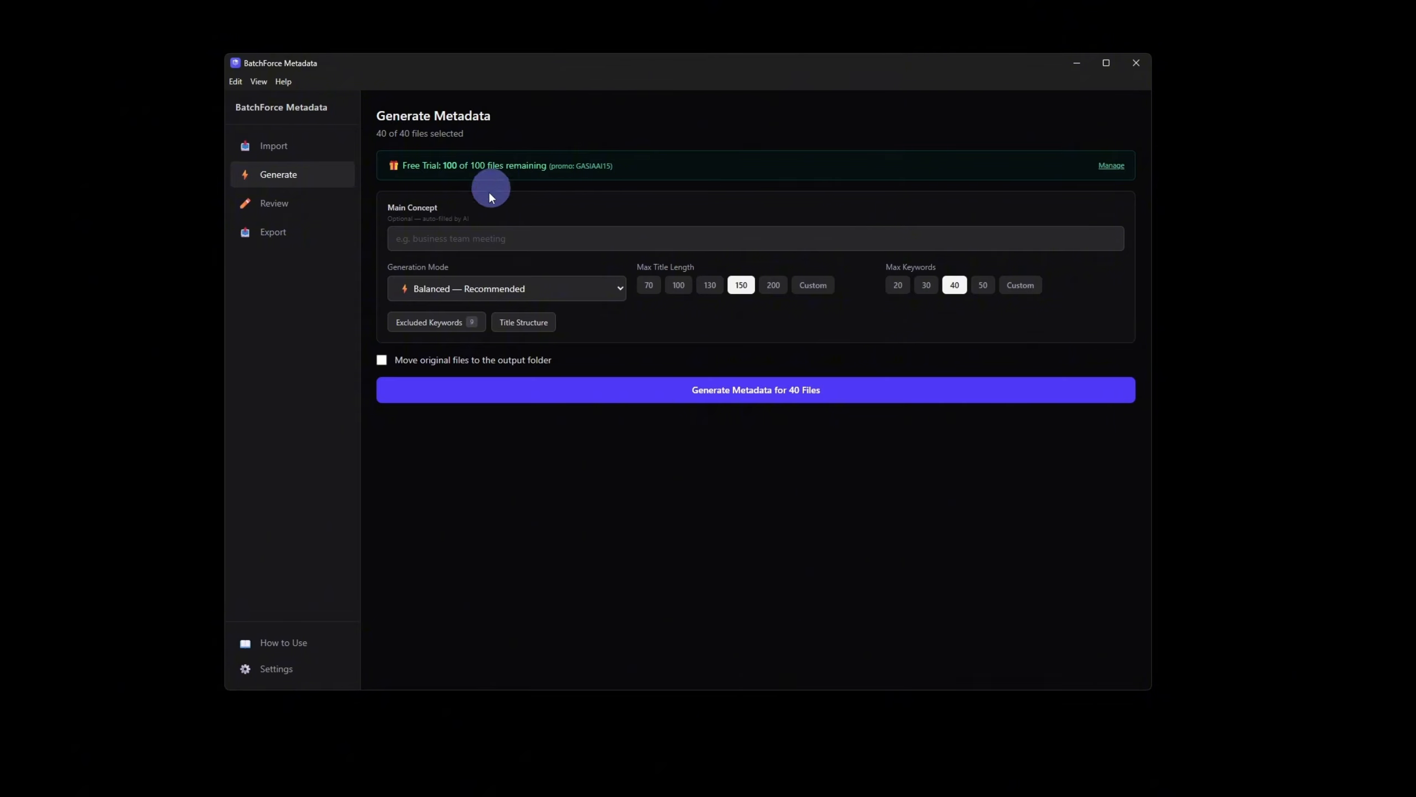
left_click(465, 238)
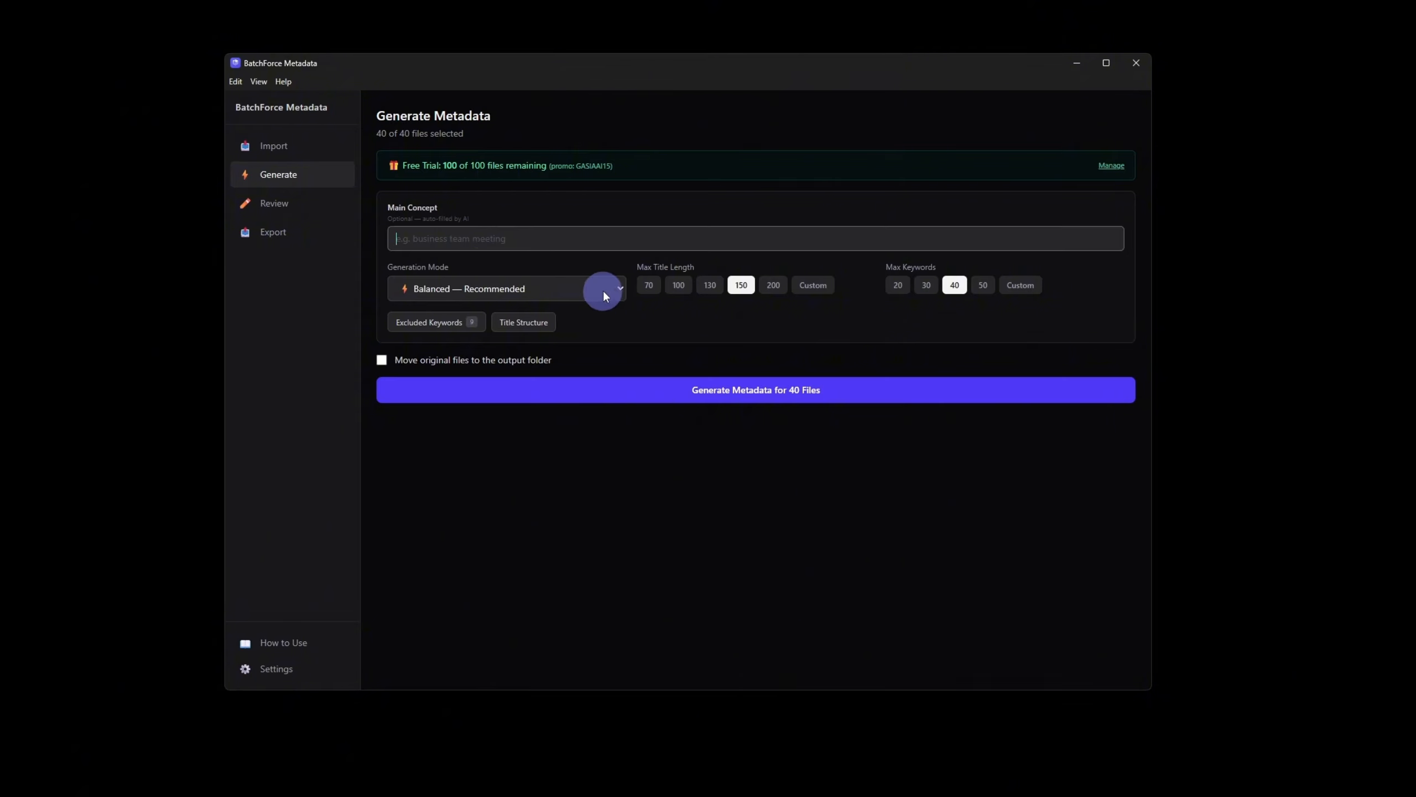
left_click(618, 290)
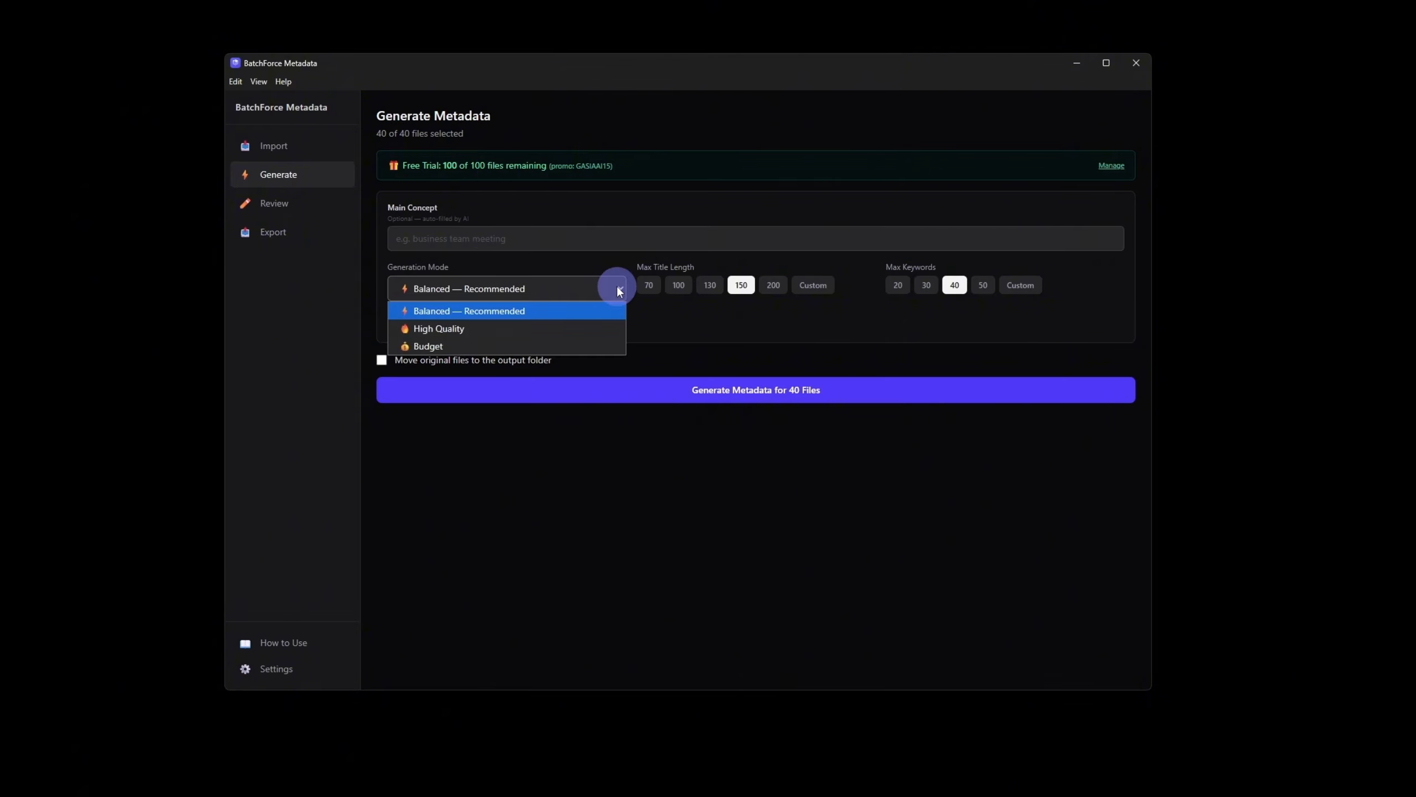
left_click(516, 312)
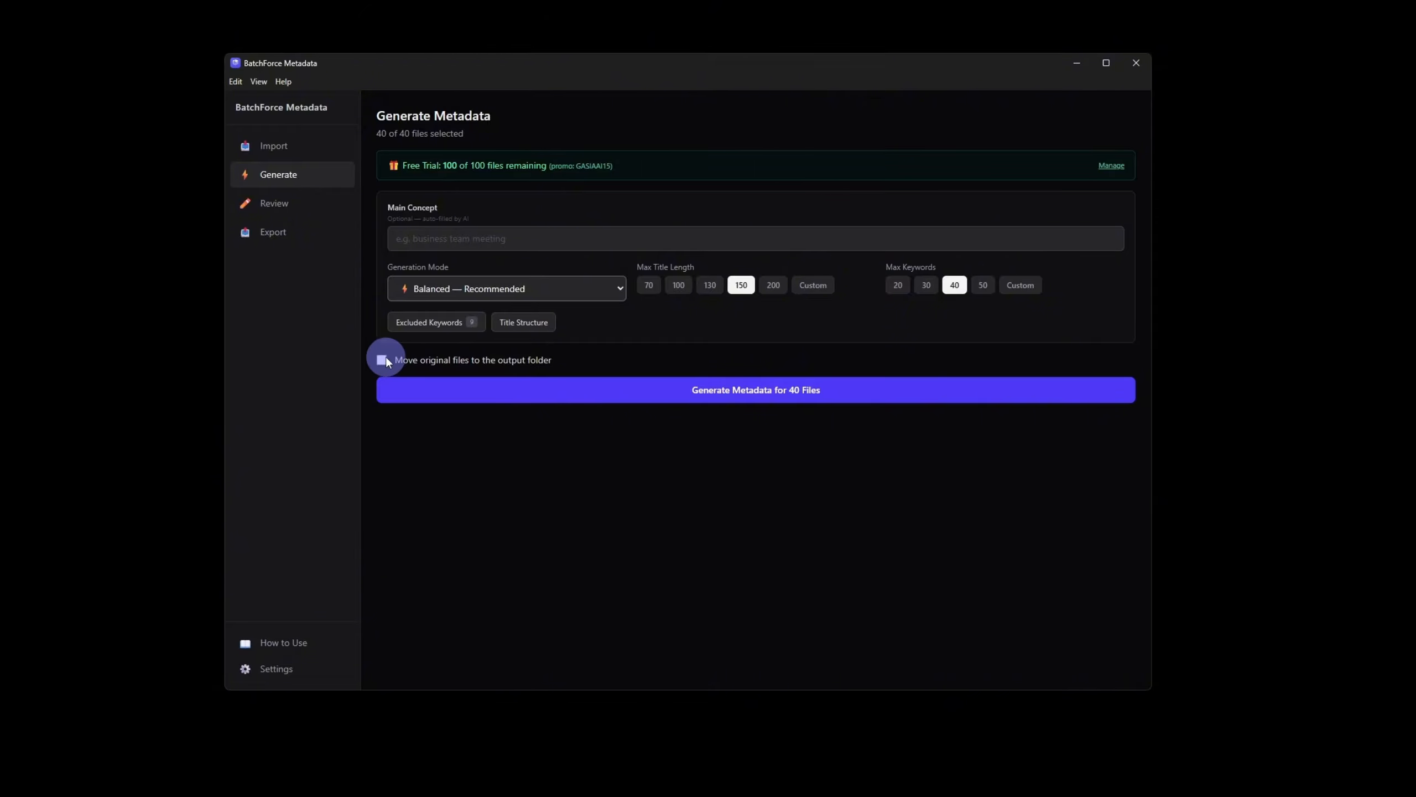
left_click(751, 392)
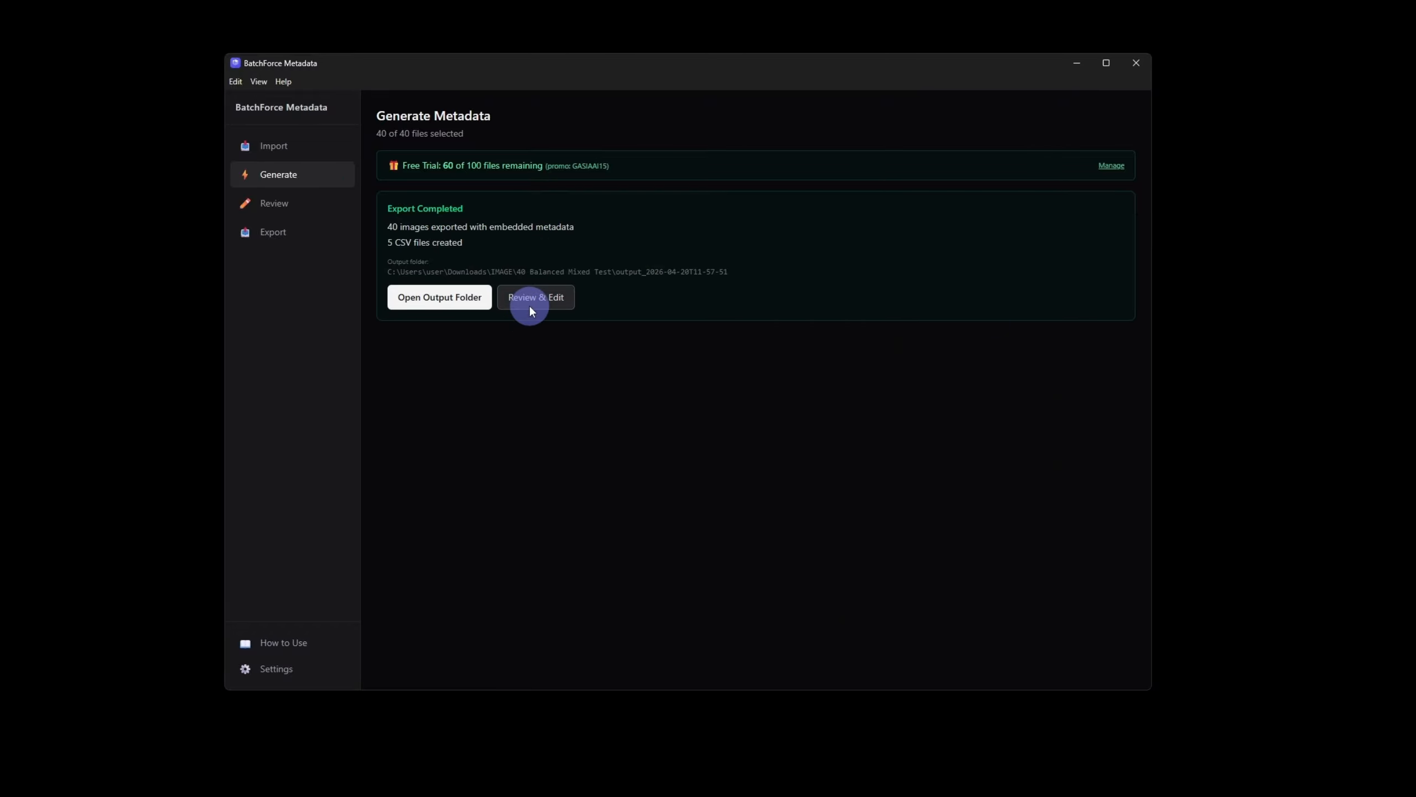
Open the export's output folder in File Explorer and go into its IMAGES subfolder.
left_click(439, 299)
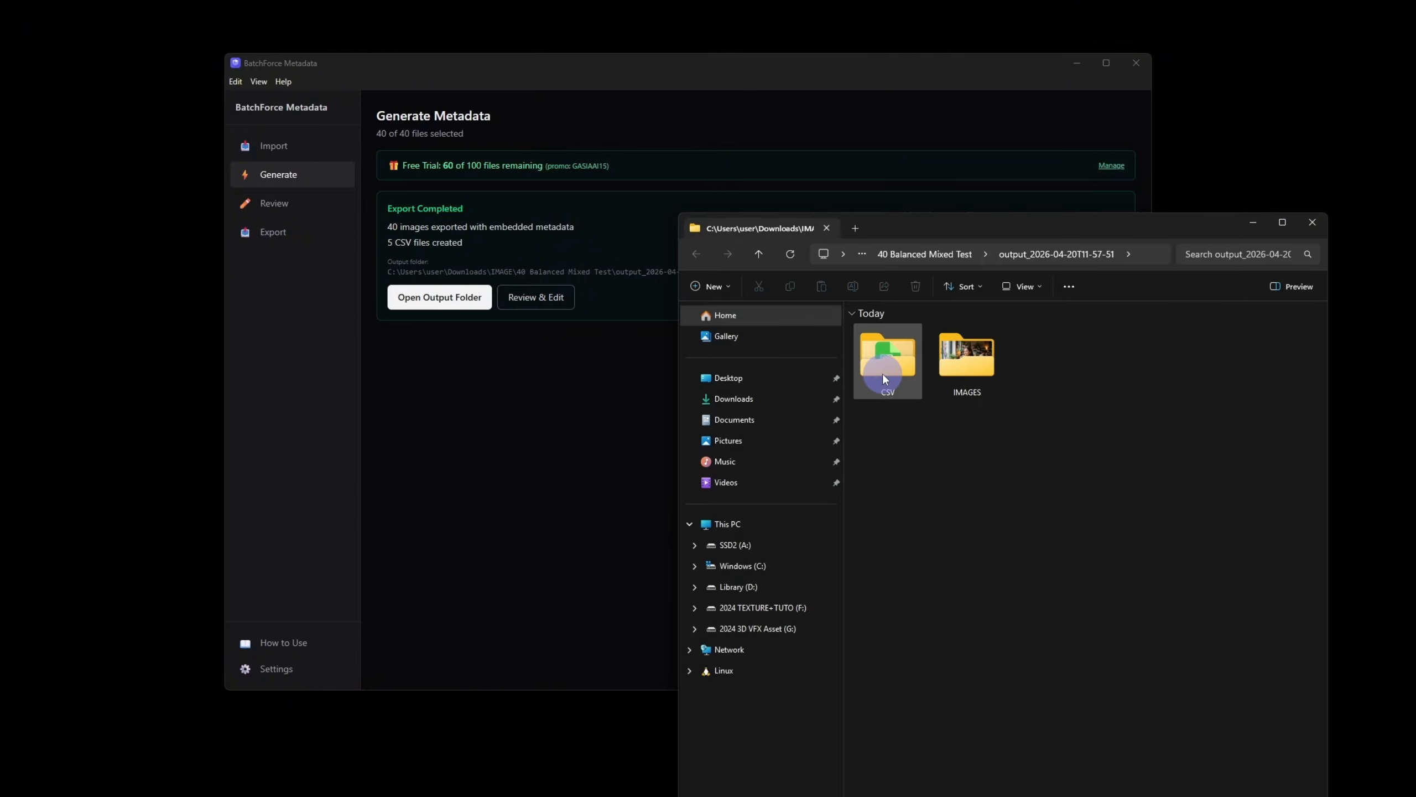
left_click(976, 373)
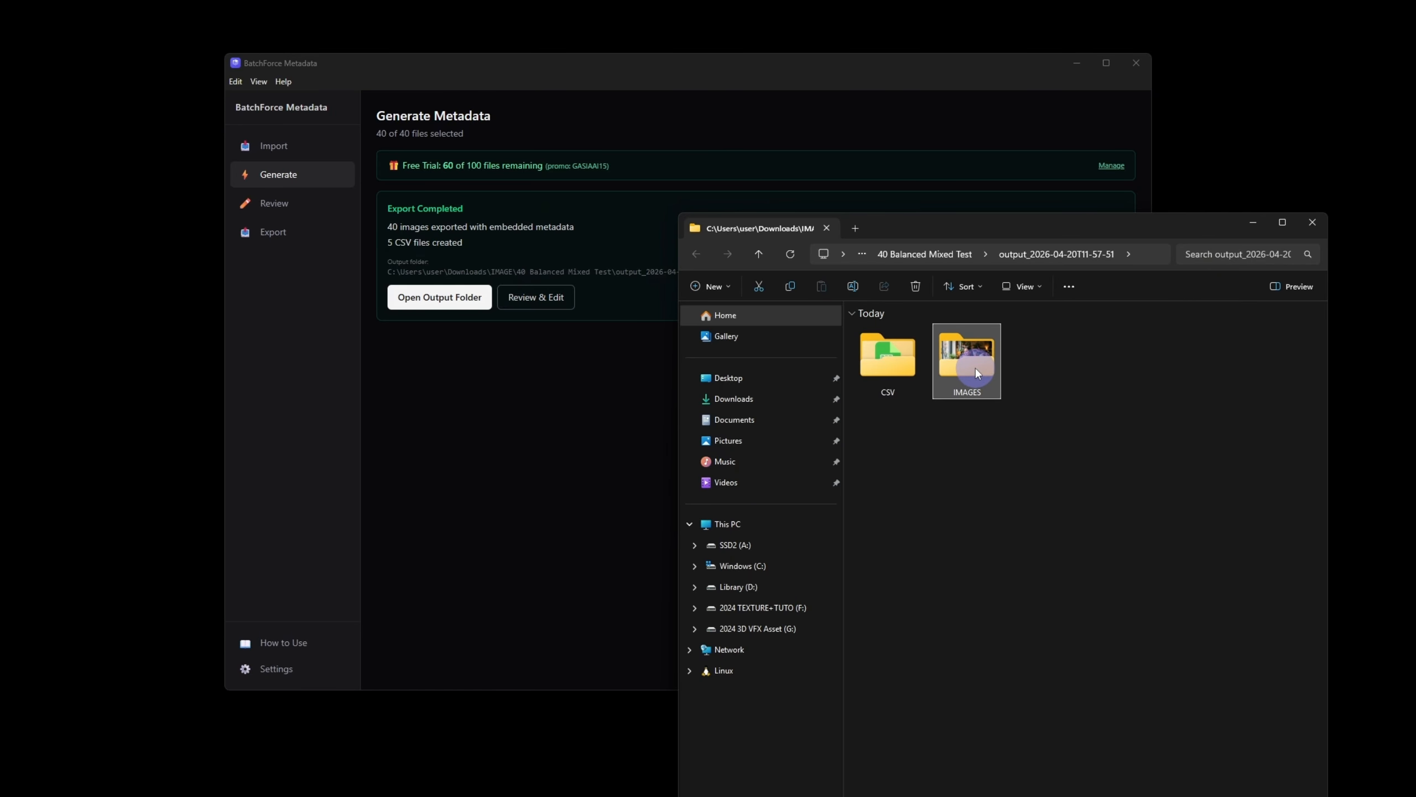
double_click(976, 373)
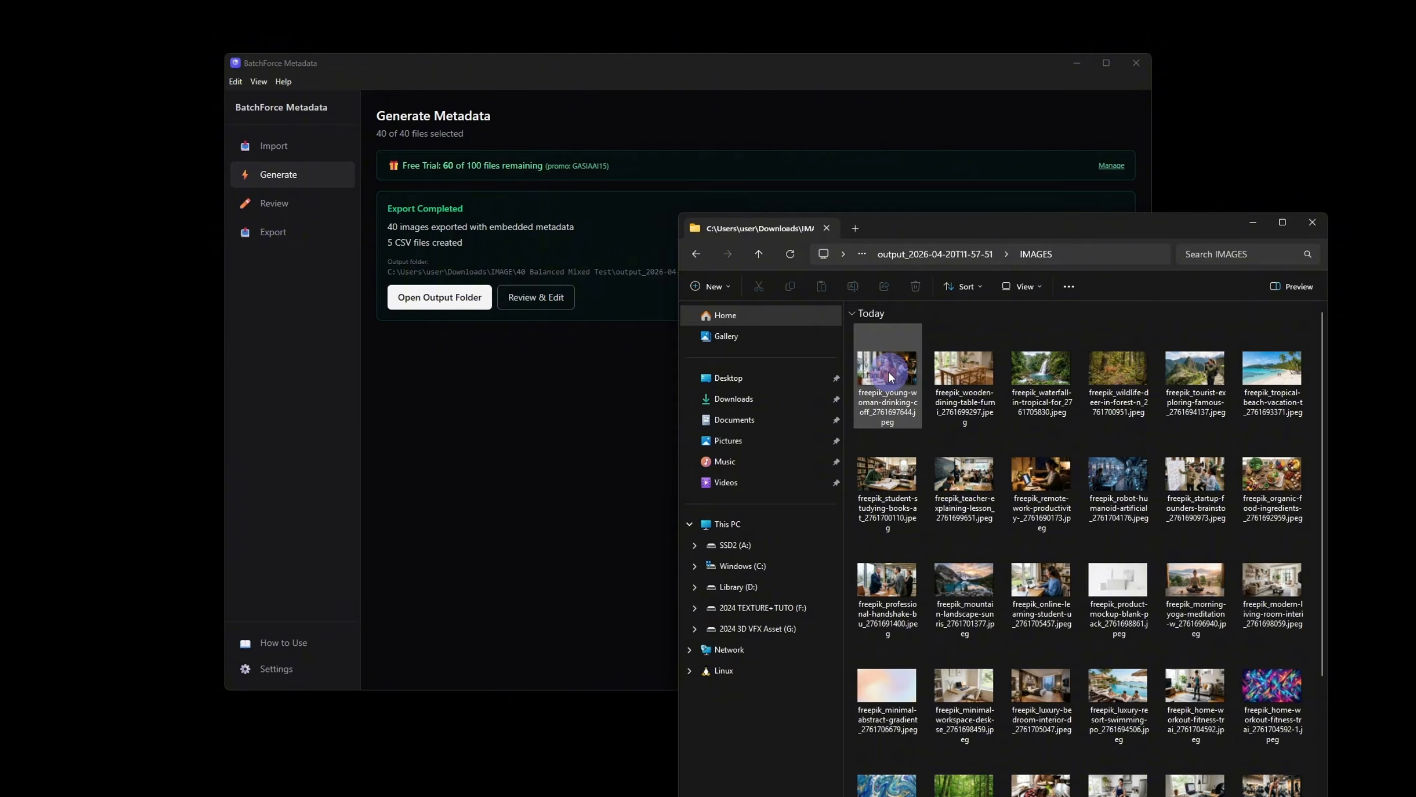
Examine the embedded title, tags and horizontal resolution in the detailed file properties of the young-woman-drinking-coffee JPEG, and close the properties.
right_click(890, 378)
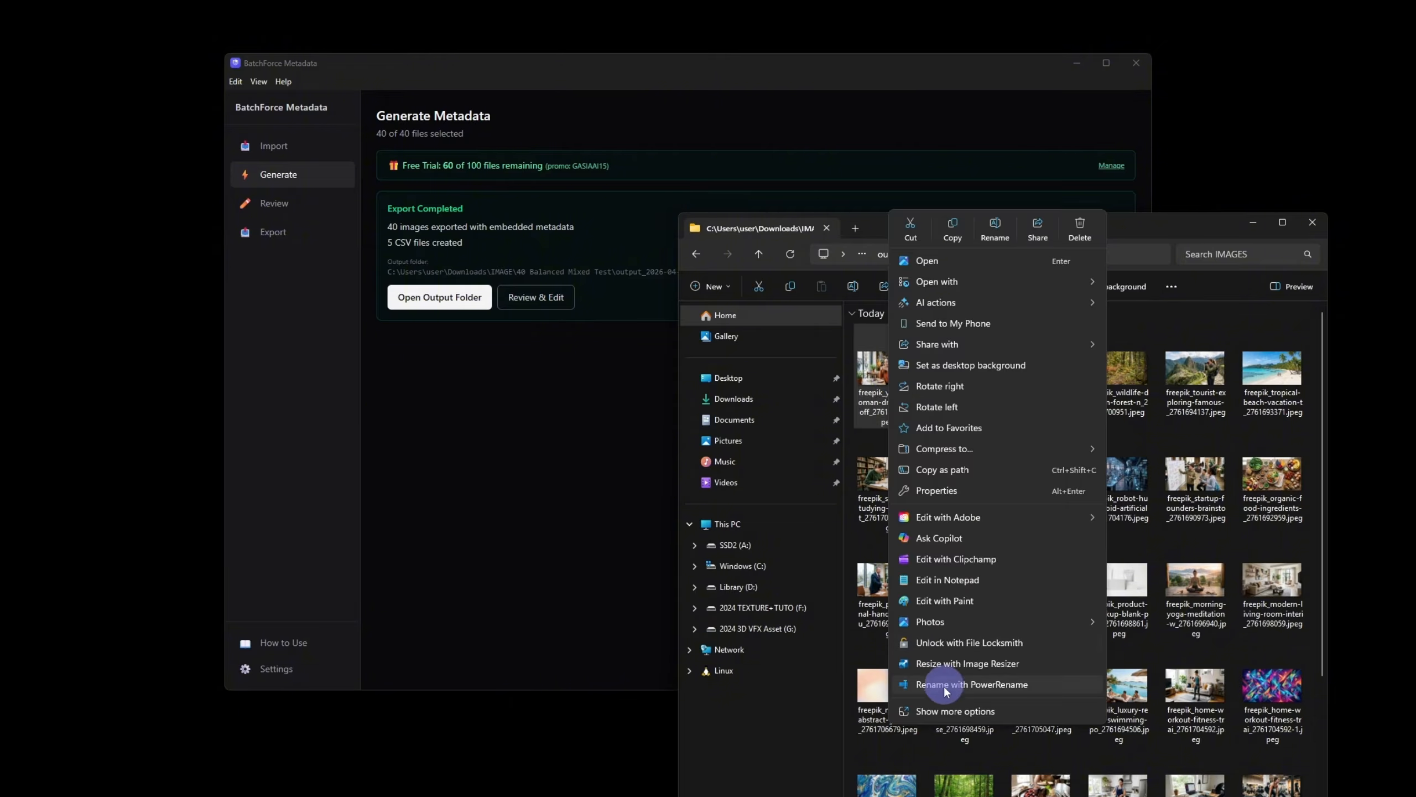
left_click(950, 710)
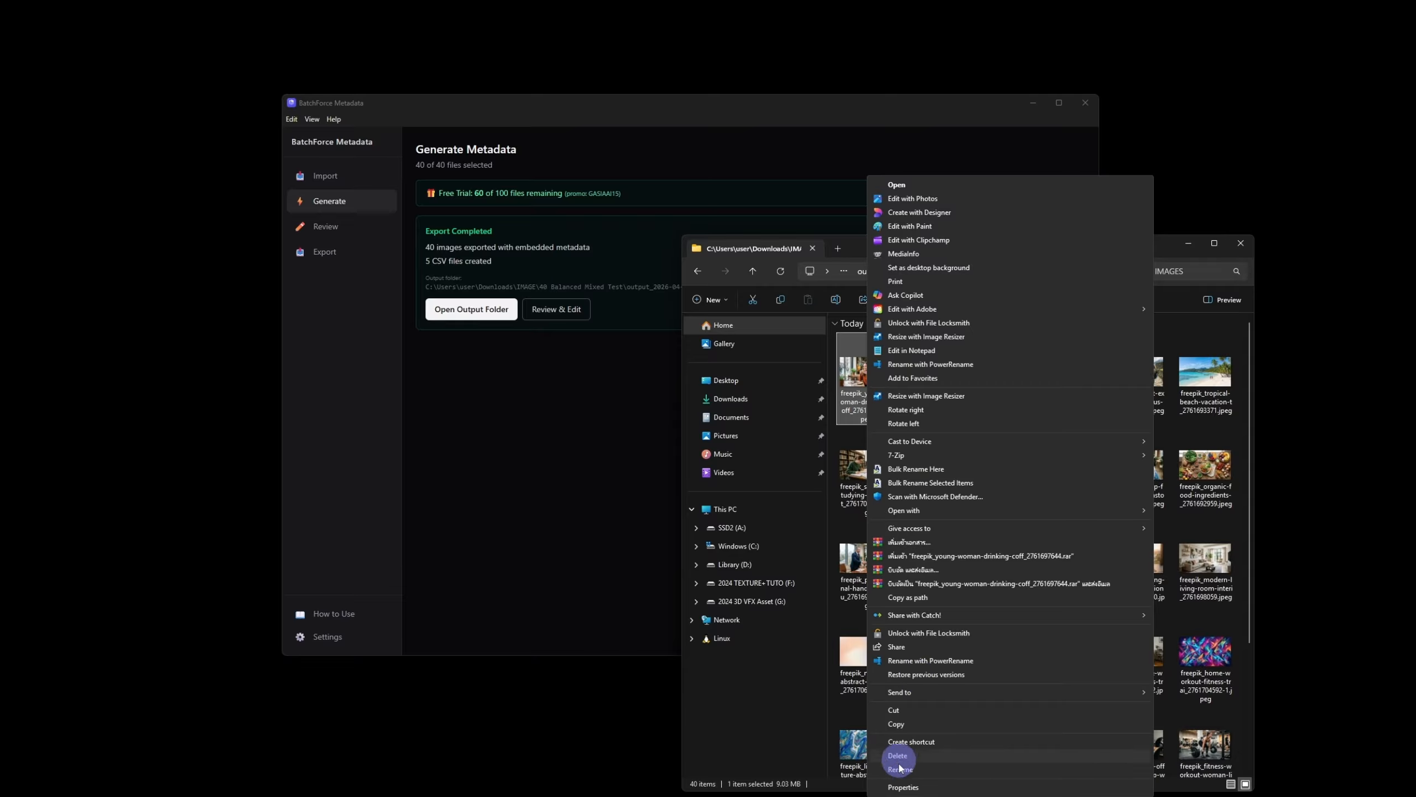
left_click(903, 786)
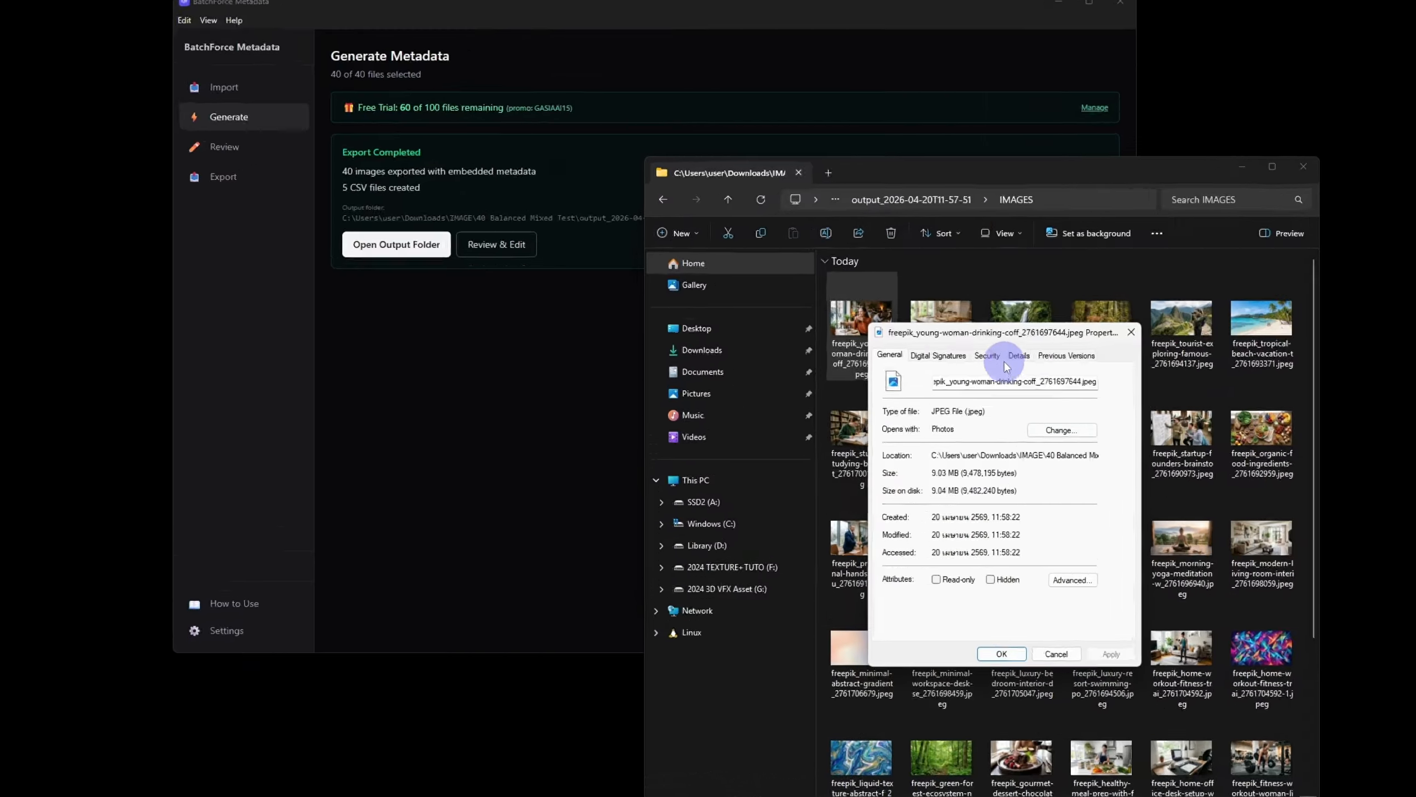
left_click(1018, 355)
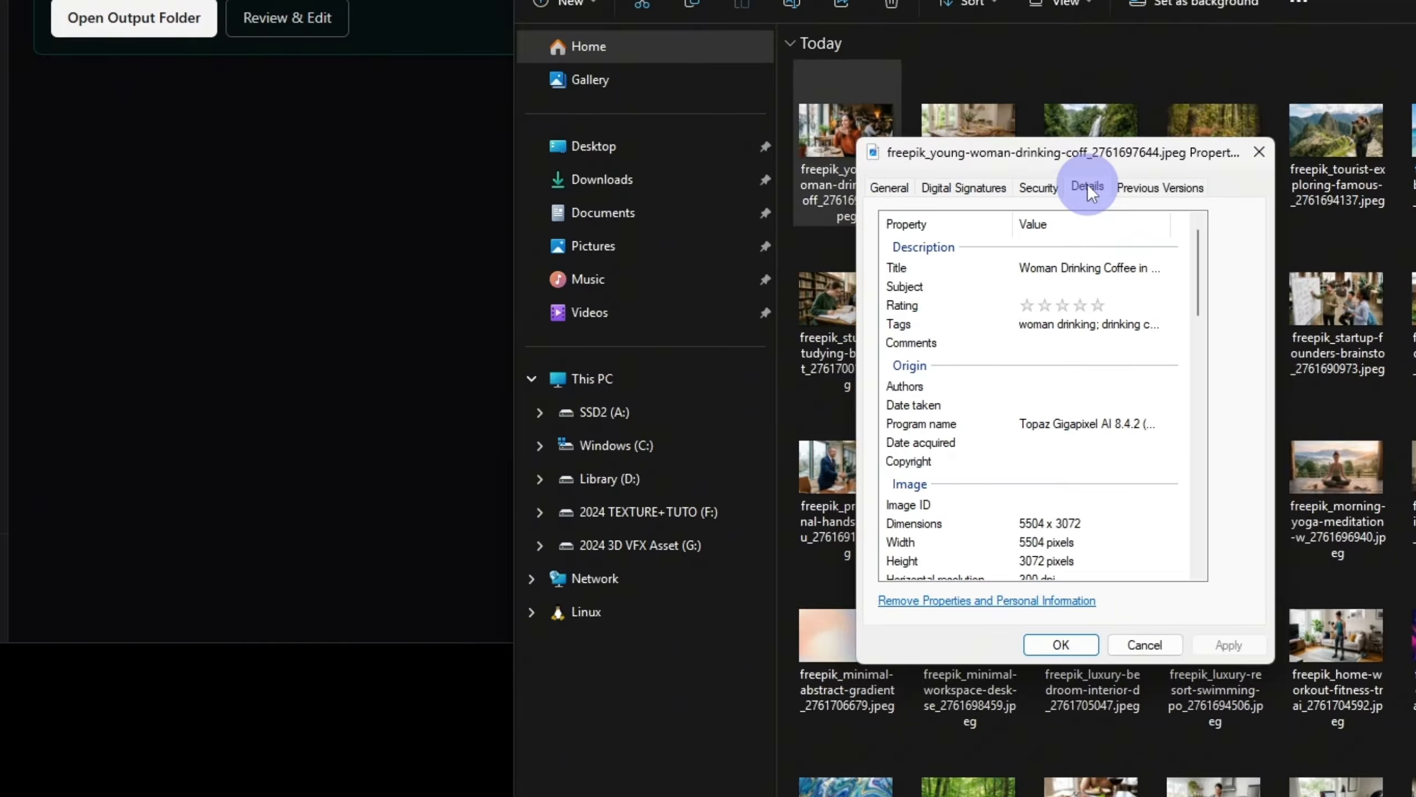
left_click(936, 267)
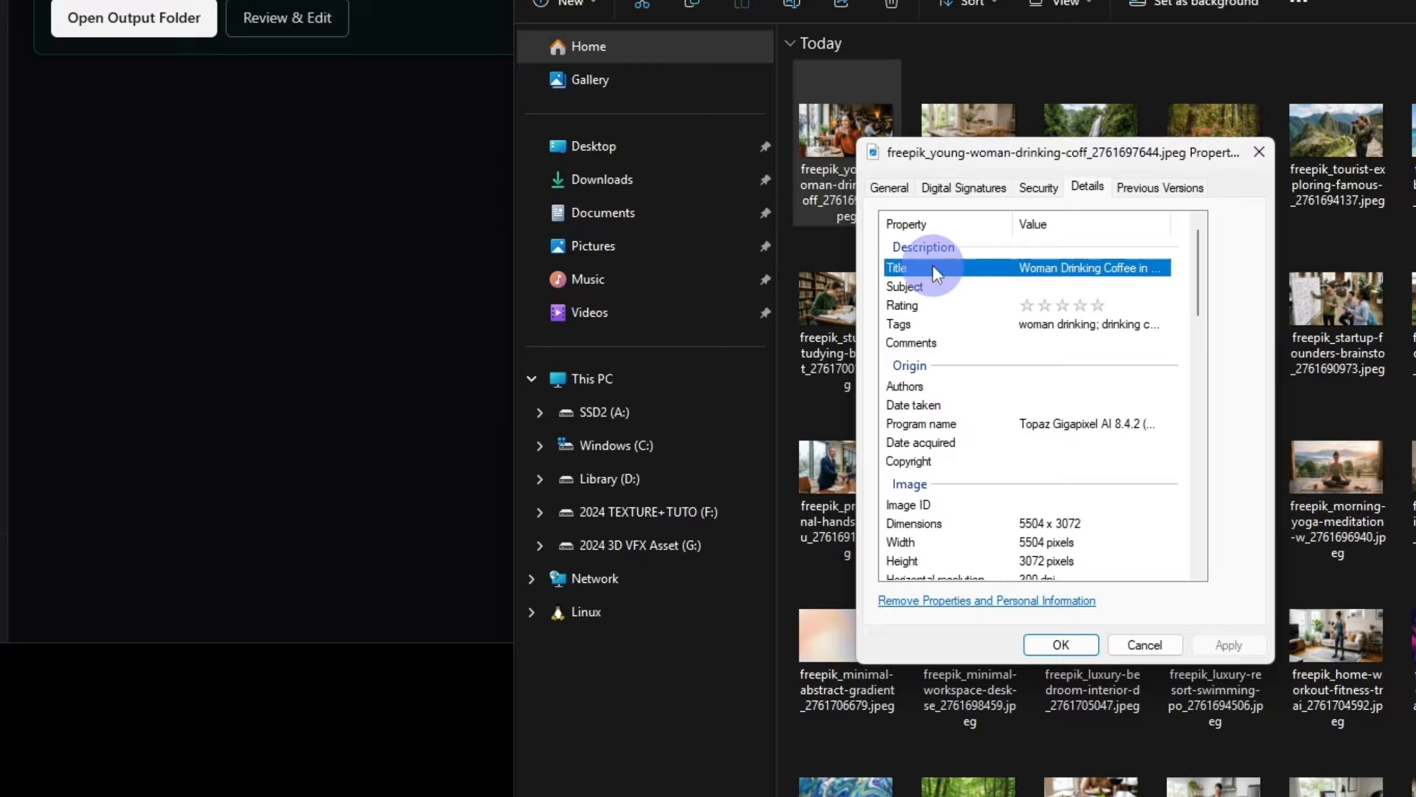
left_click(925, 325)
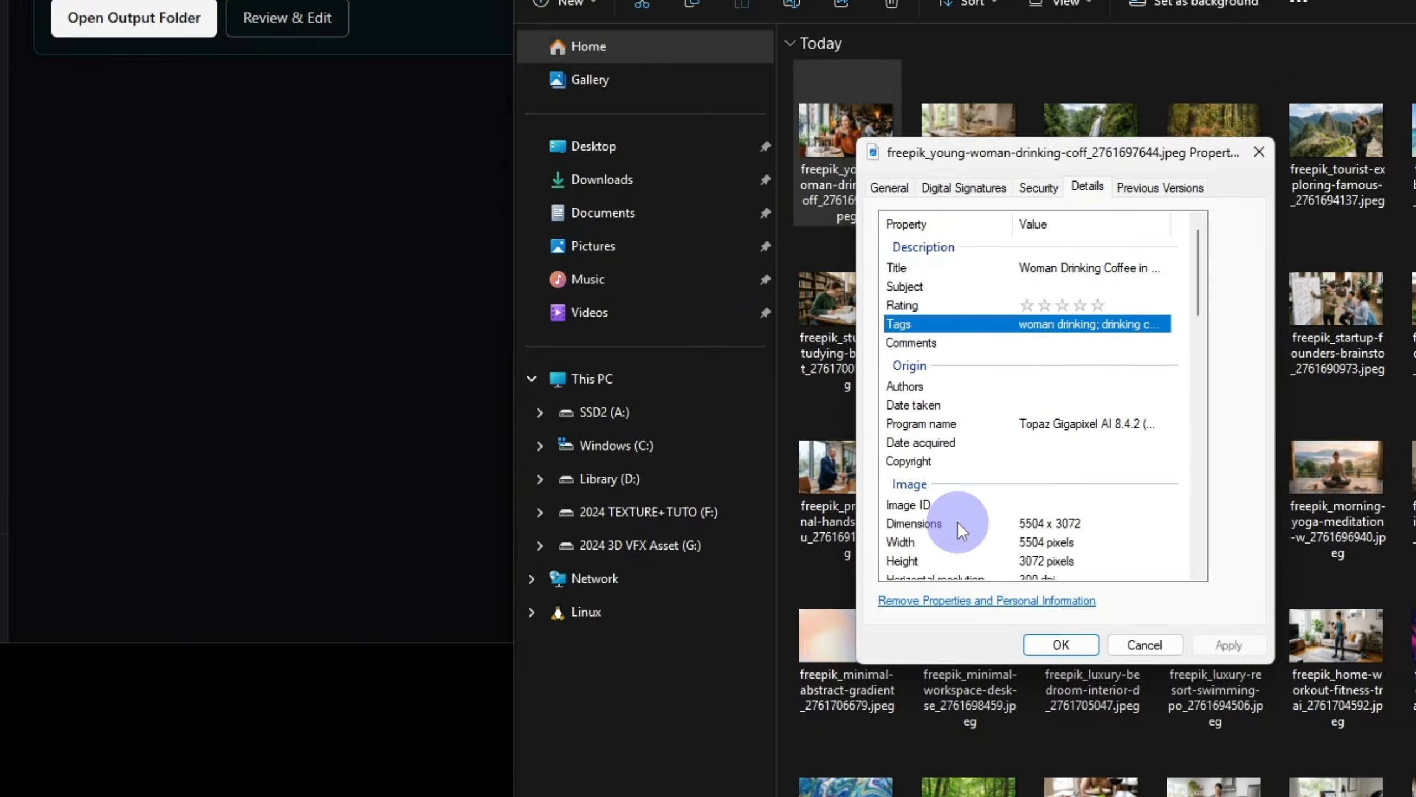
scroll(957, 522, "down", 1)
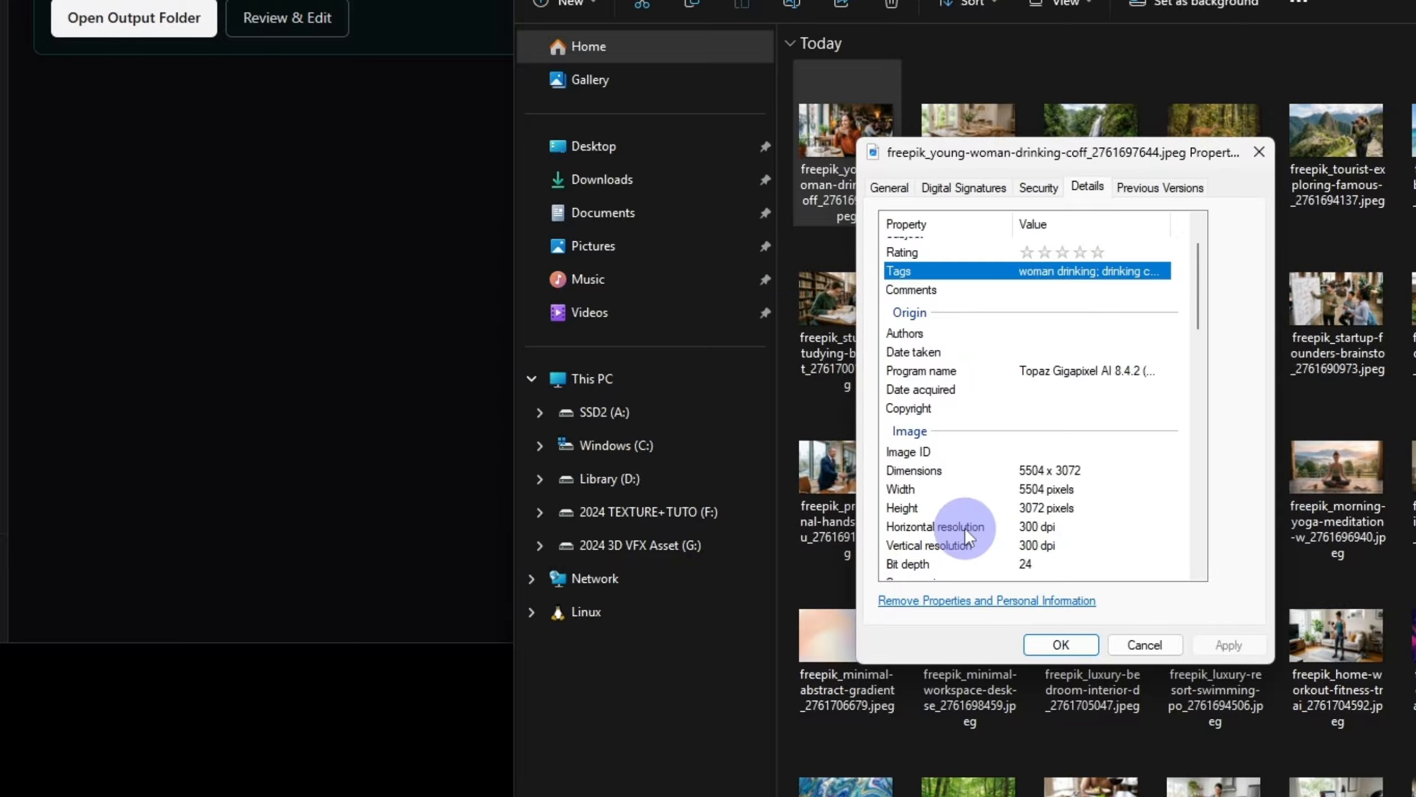
left_click(965, 527)
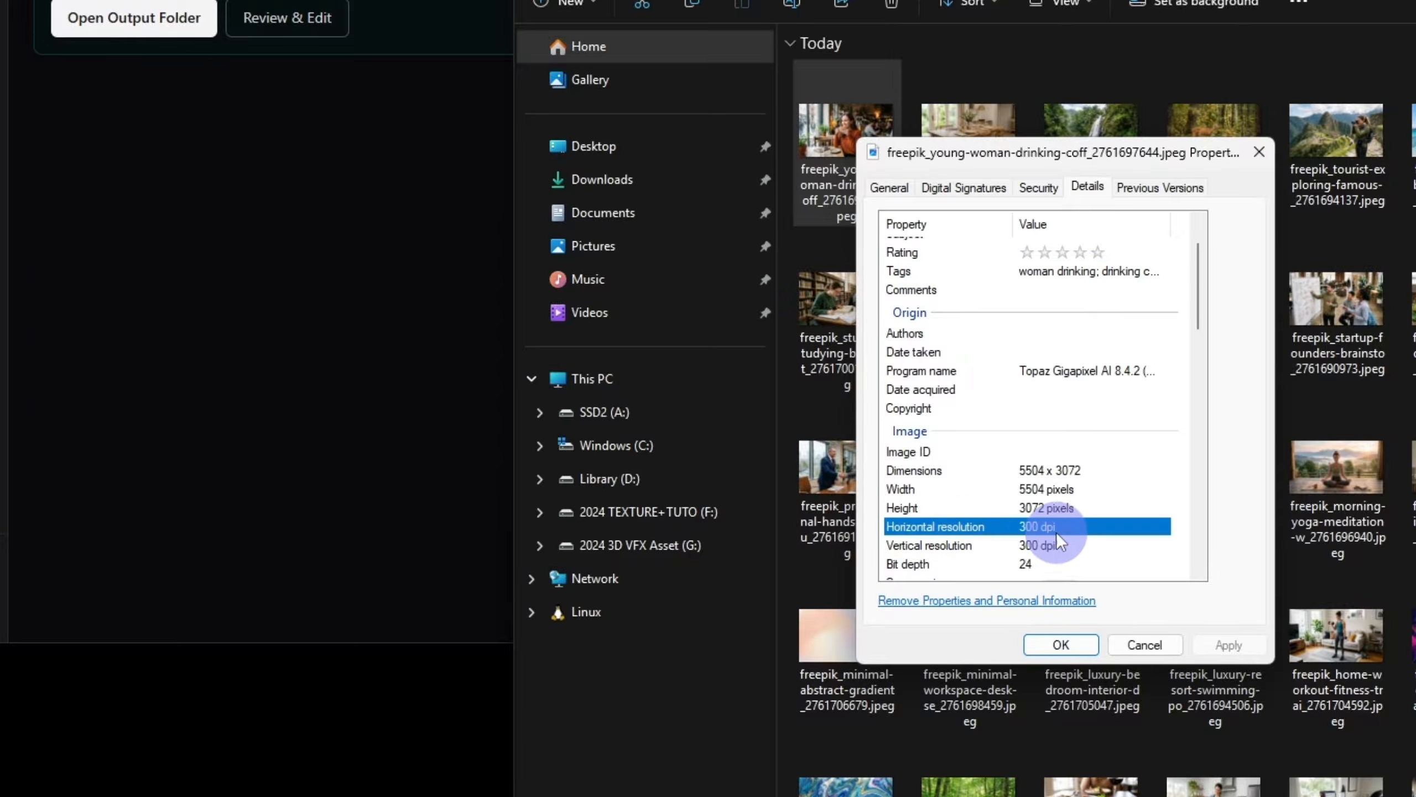
left_click(1059, 645)
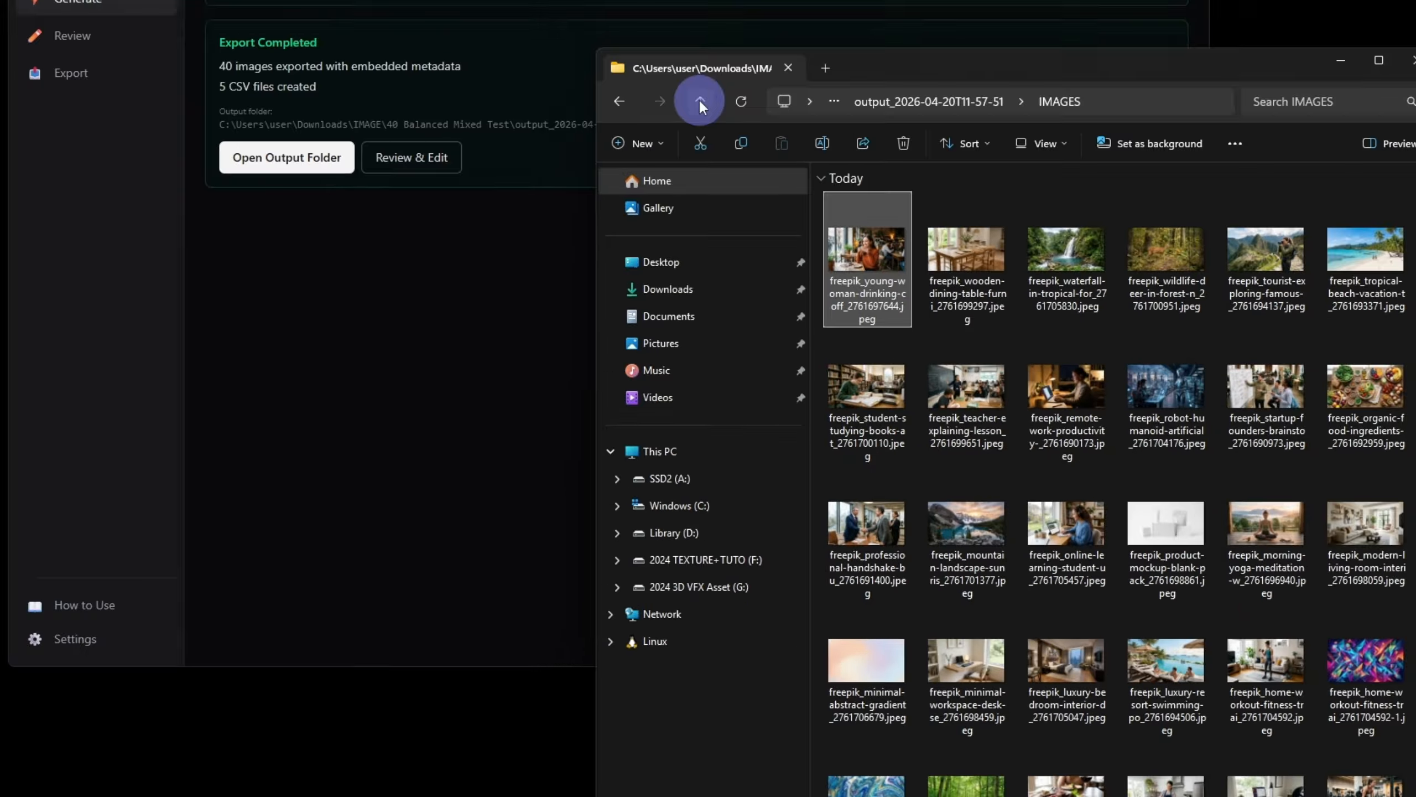
Go back up to the output folder, open its CSV subfolder and show the files as a detailed list.
left_click(699, 100)
left_click(864, 242)
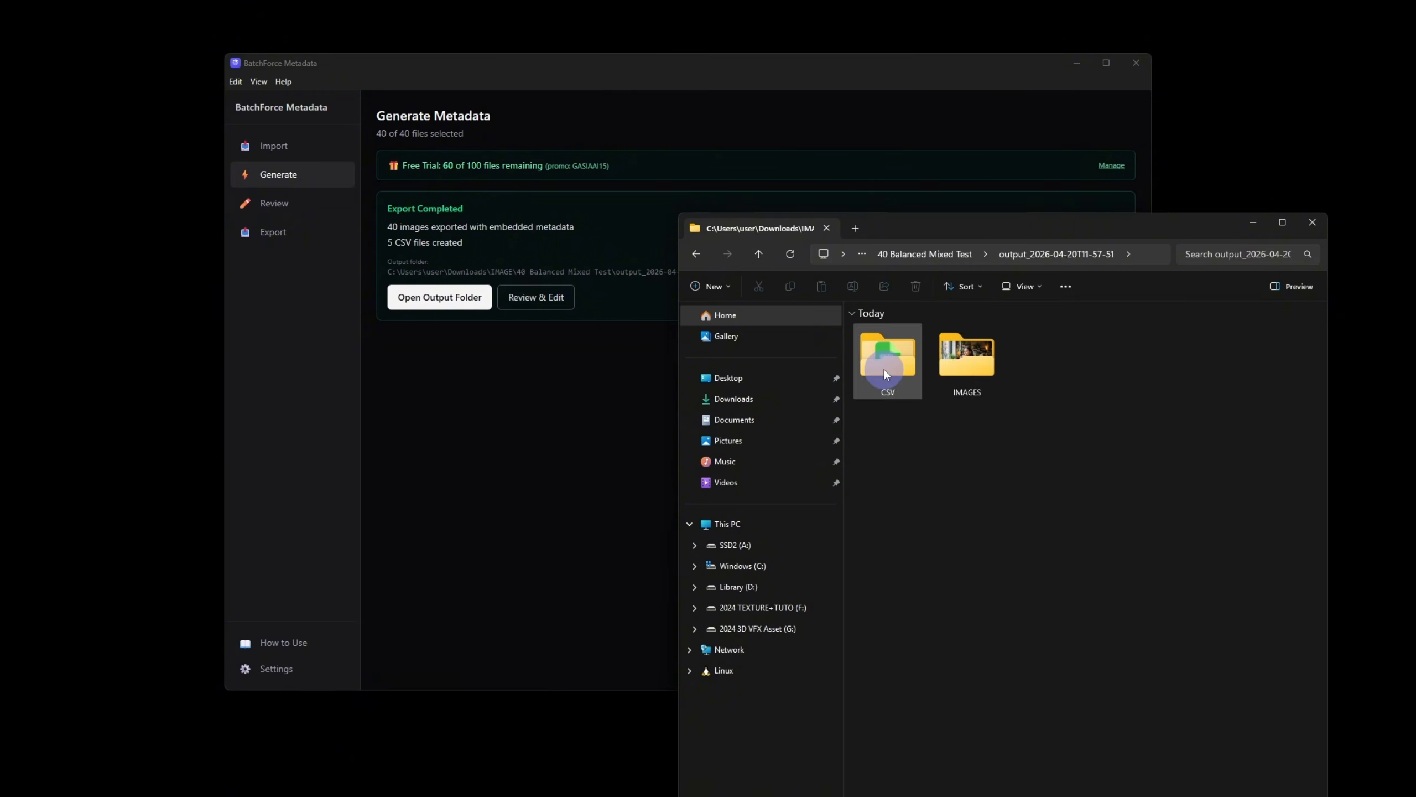
double_click(885, 371)
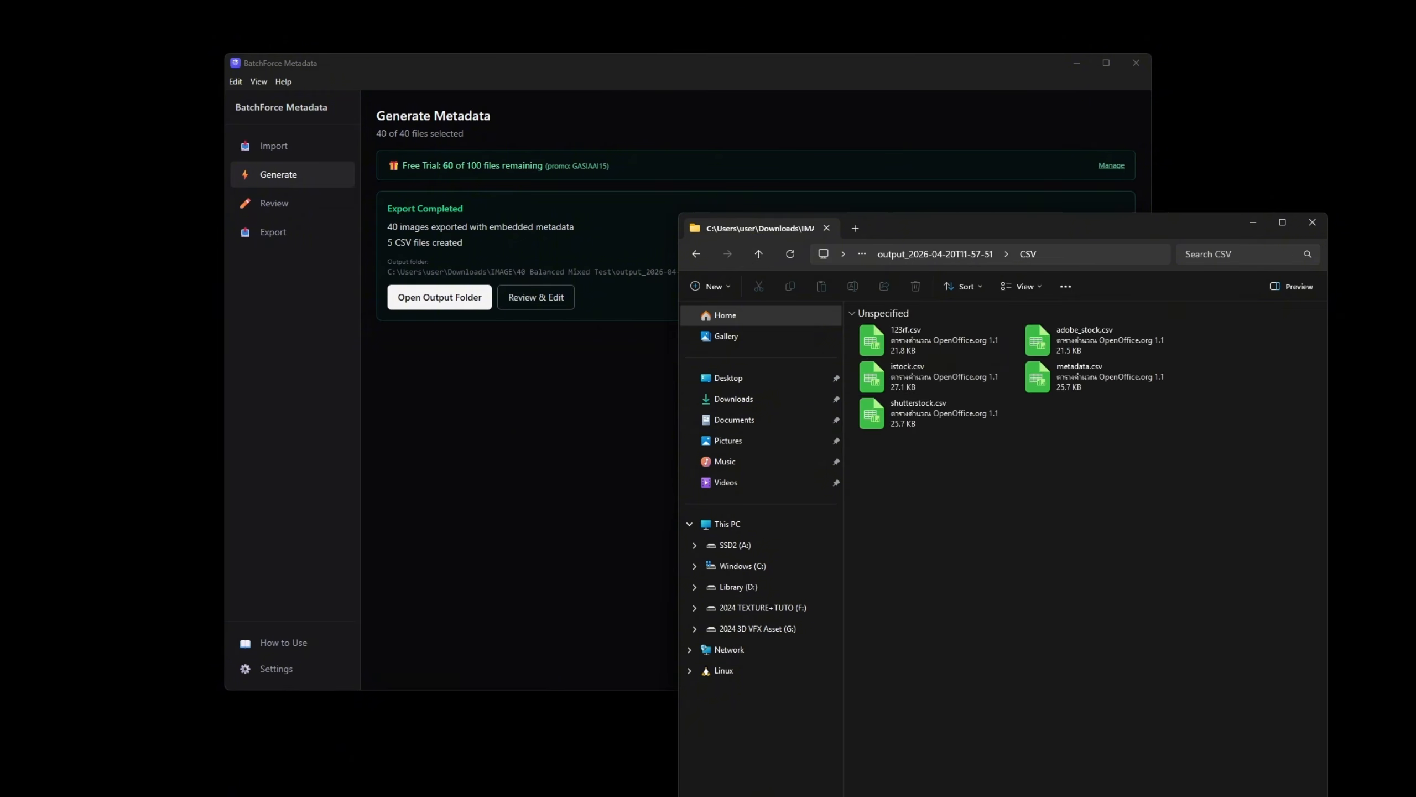
left_click(1298, 795)
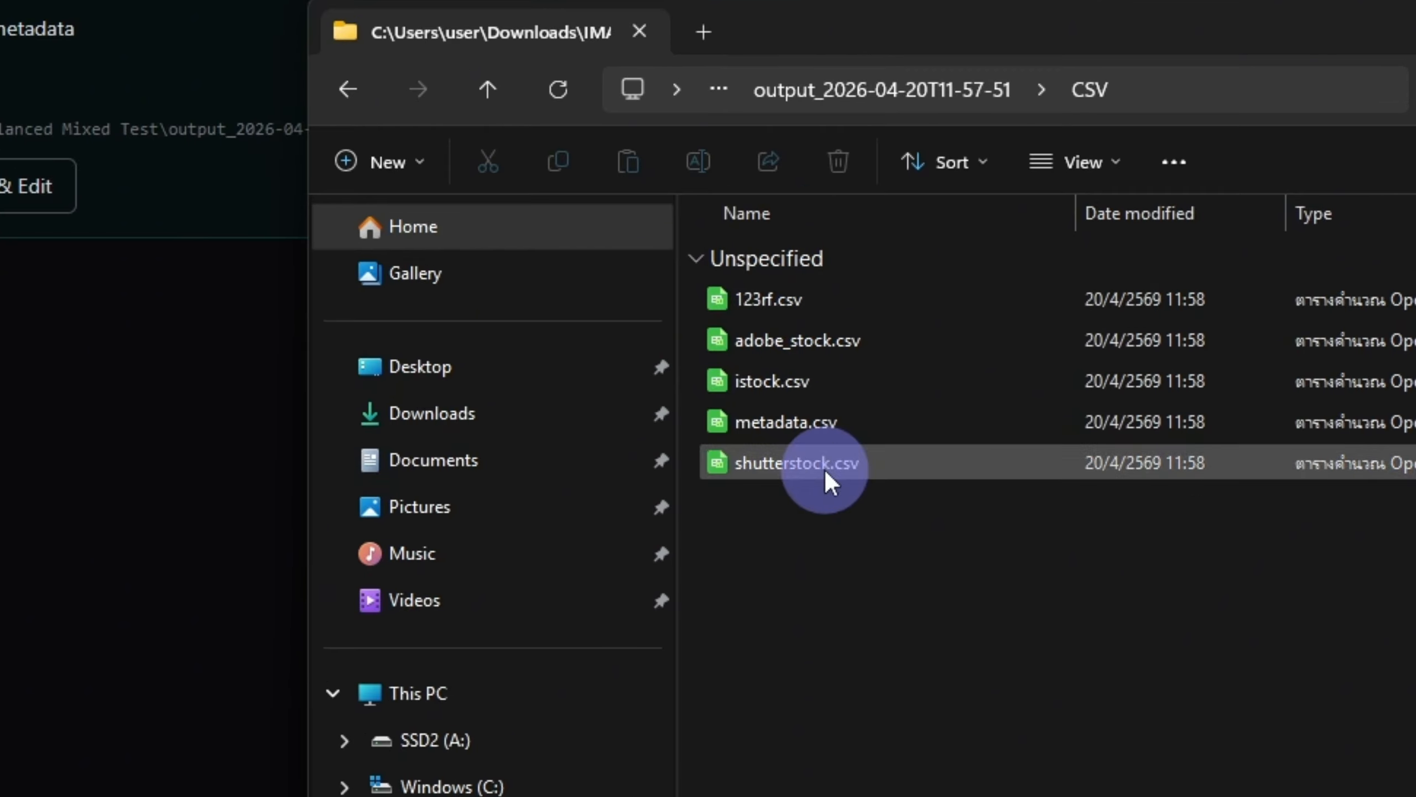
Open adobe_stock.csv in LibreOffice Calc with the default import settings, examine its filename, title and keyword columns, and minimize the spreadsheet.
left_click(844, 341)
double_click(844, 340)
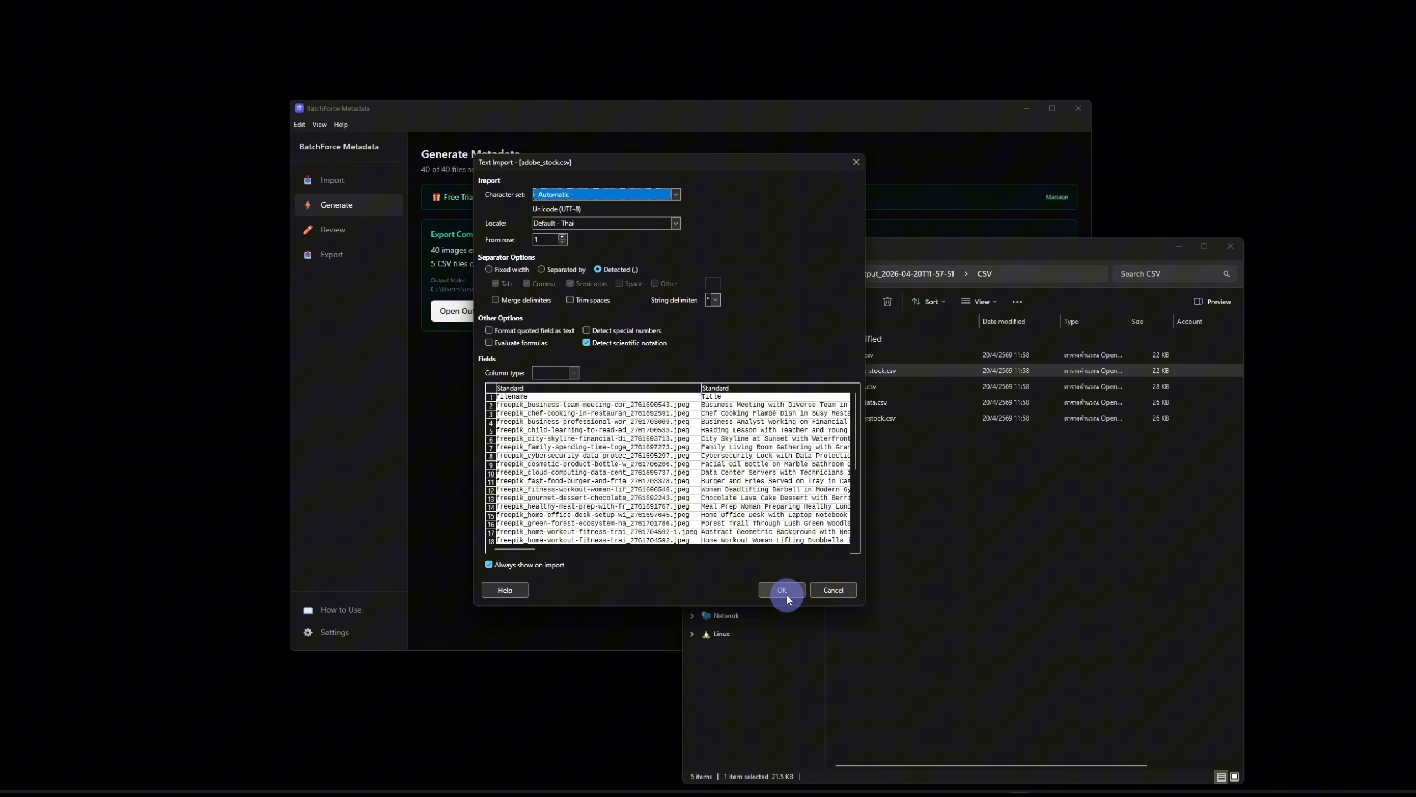
left_click(782, 590)
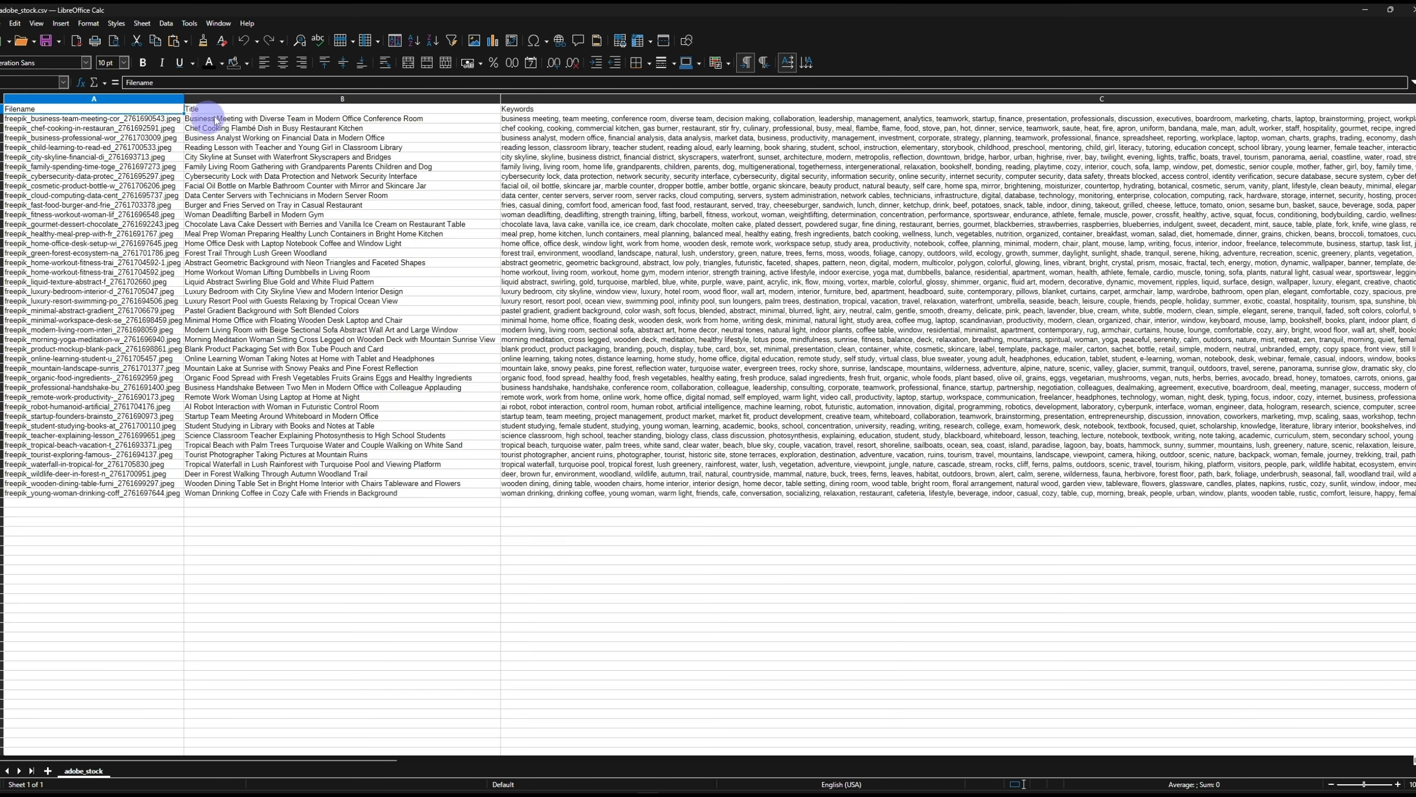
left_click(1365, 10)
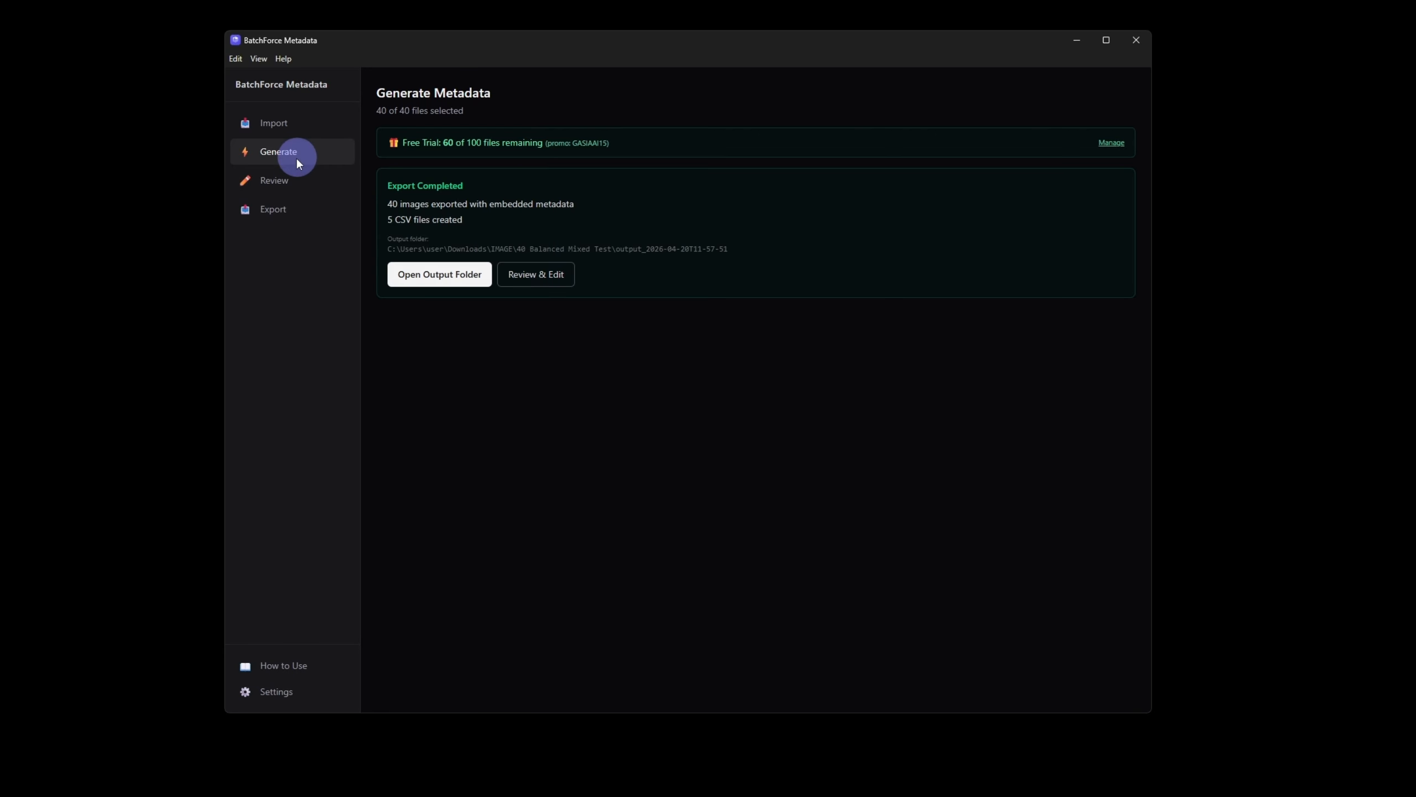
Switch to reviewing the results in BatchForce Metadata and examine the first image's title, title length, description, keywords and keyword count.
left_click(283, 185)
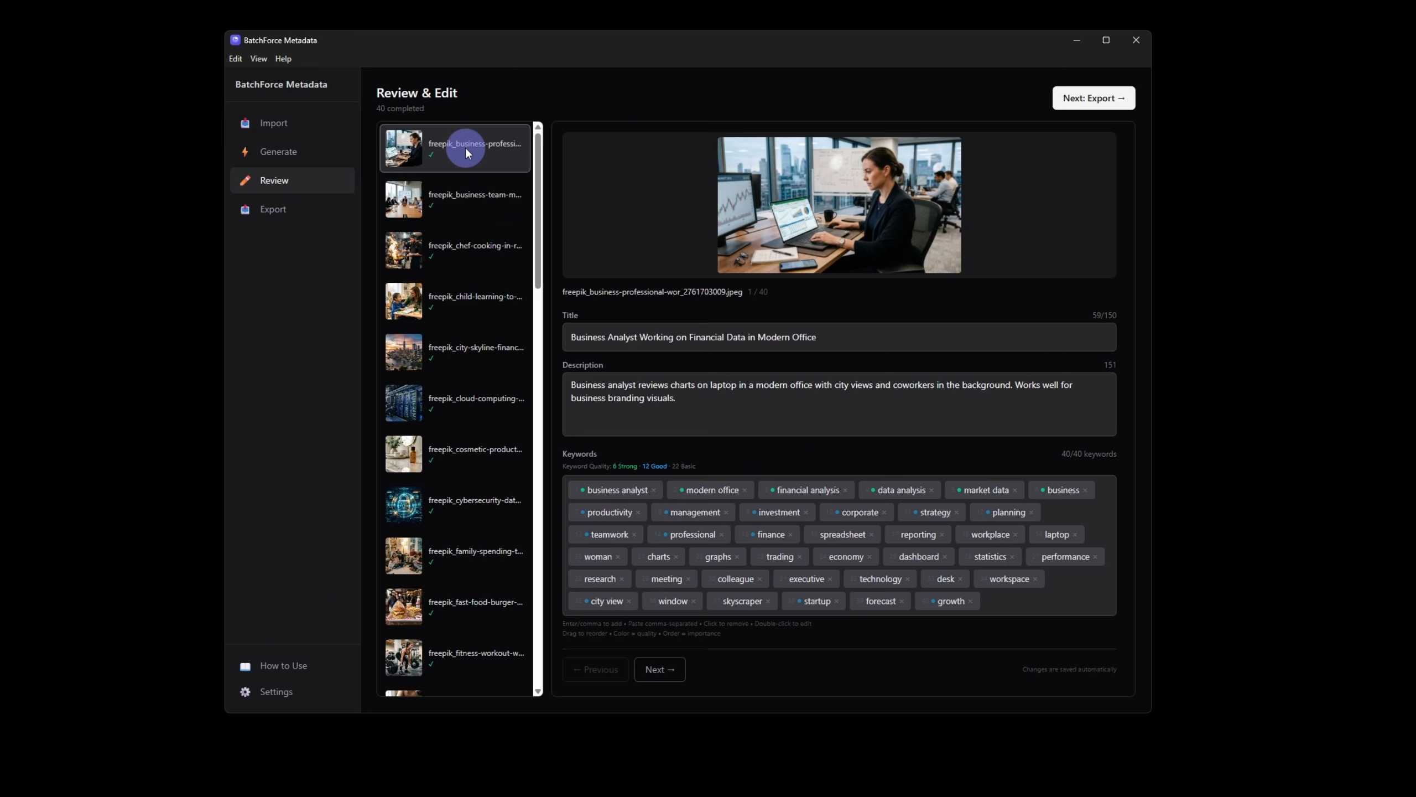
left_click(849, 338)
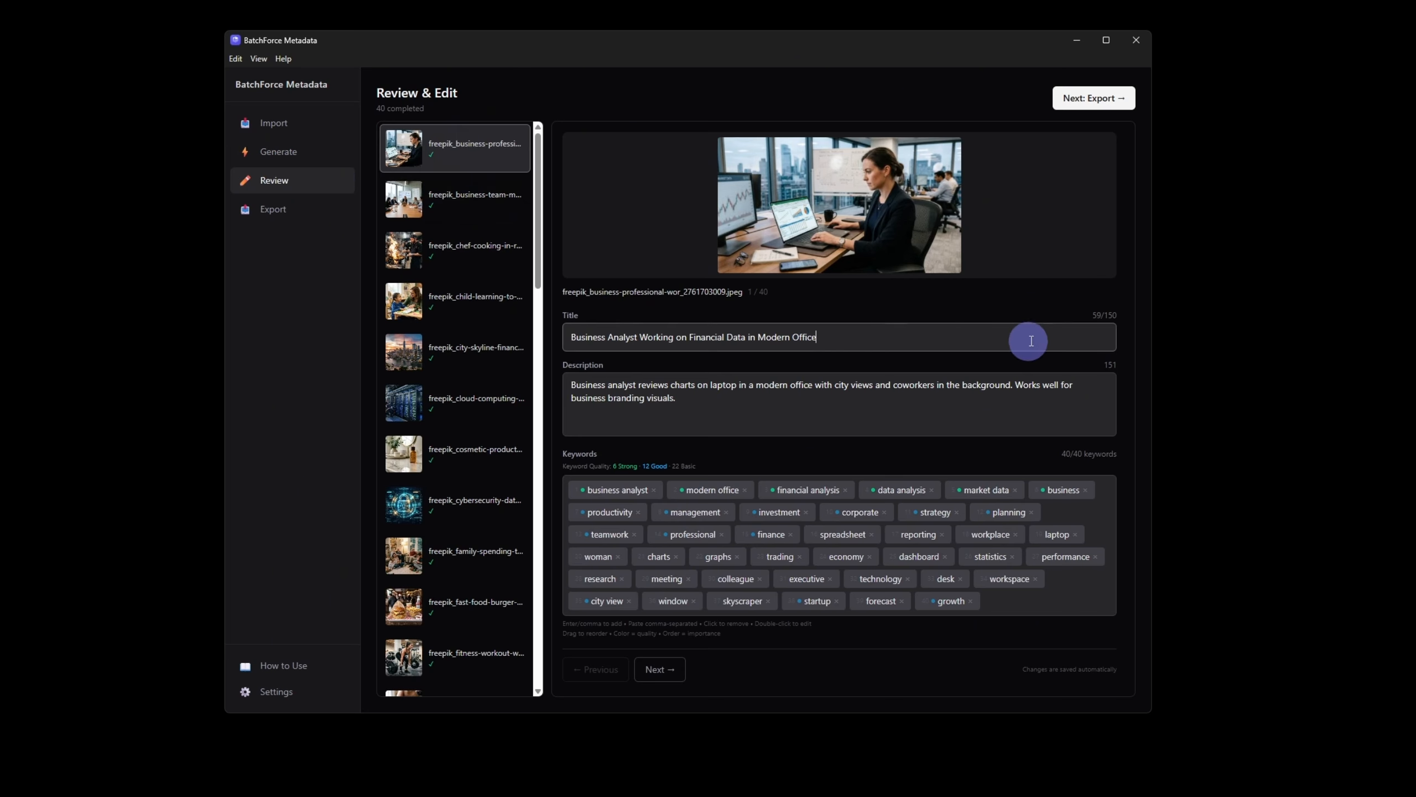
left_click_drag(1090, 316, 1118, 317)
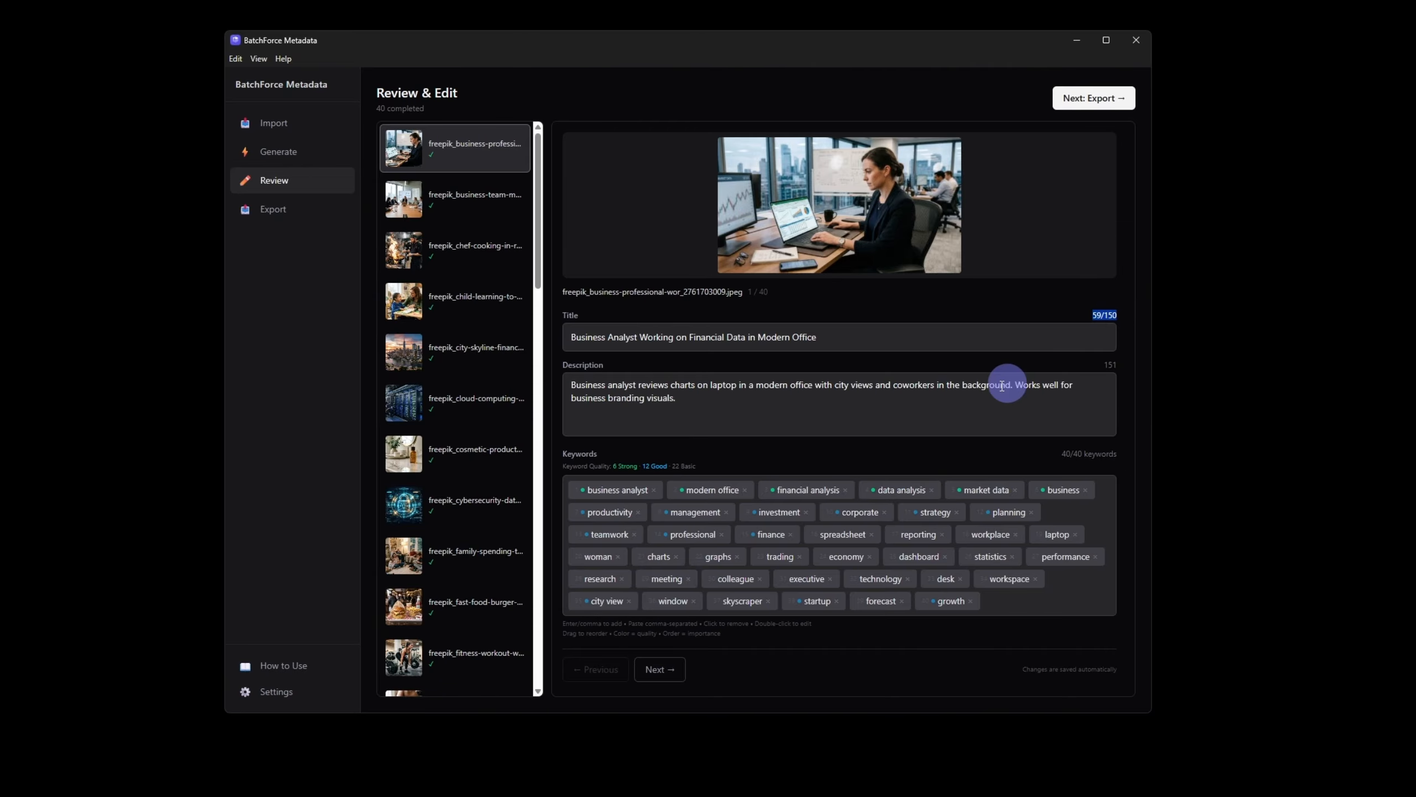
left_click(870, 411)
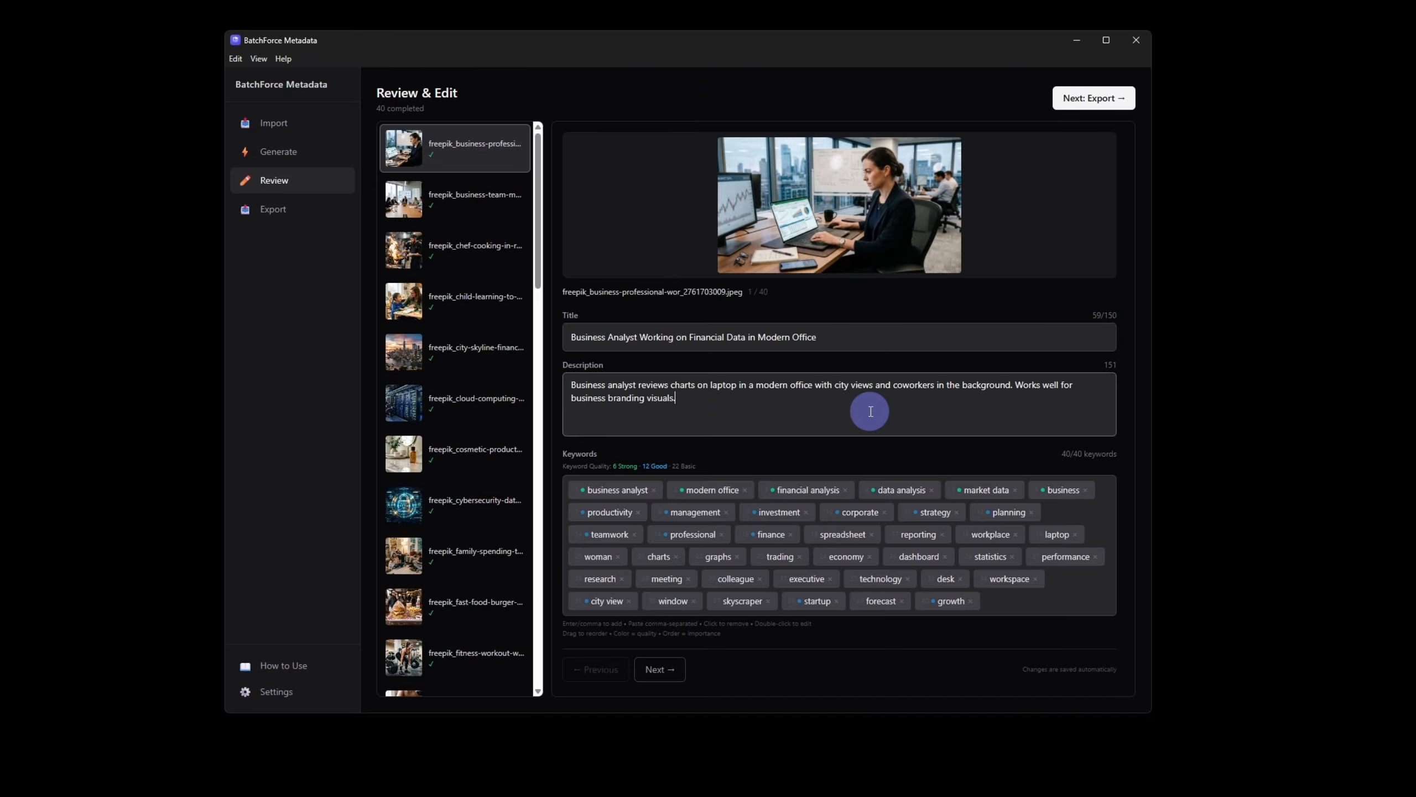
left_click(1058, 456)
left_click_drag(1058, 456, 1121, 456)
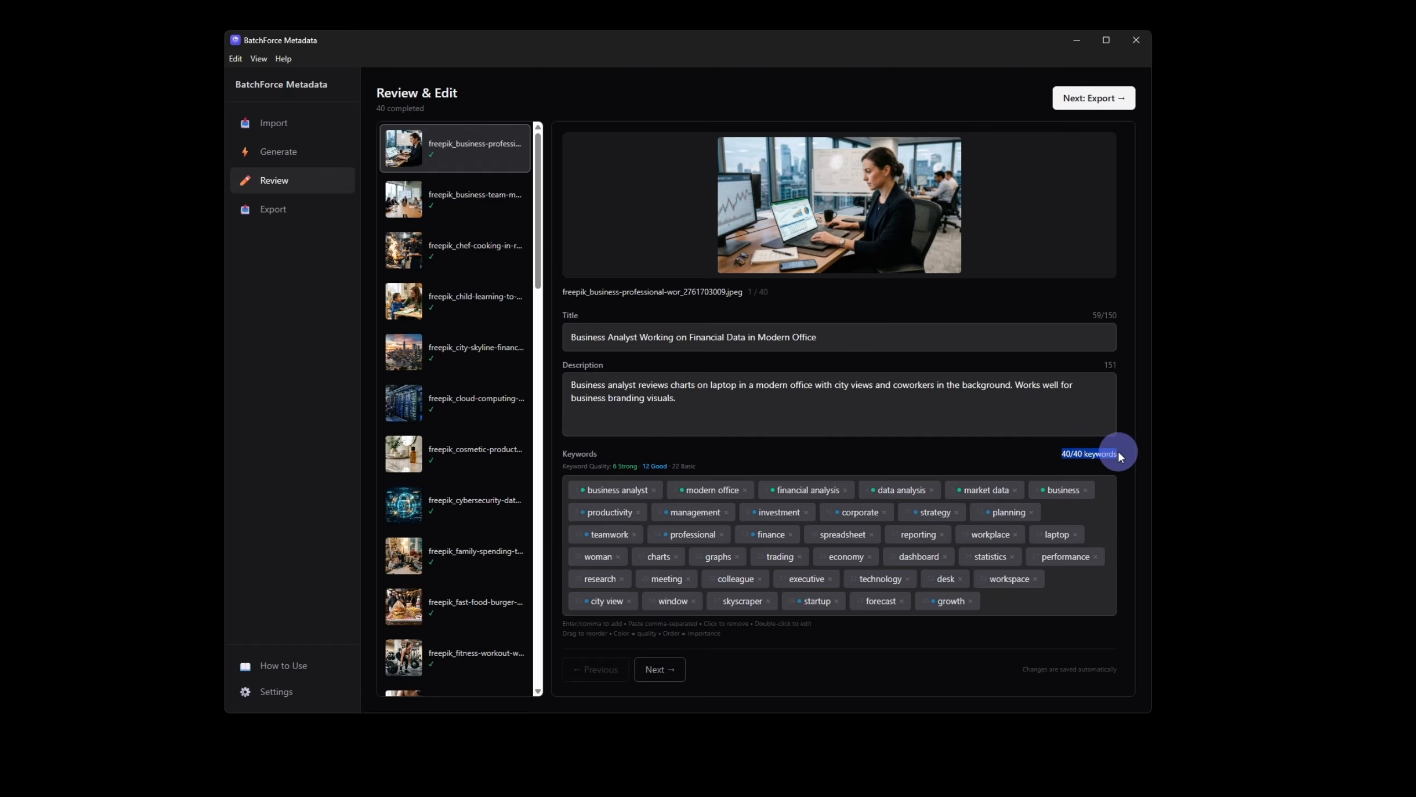
left_click(805, 453)
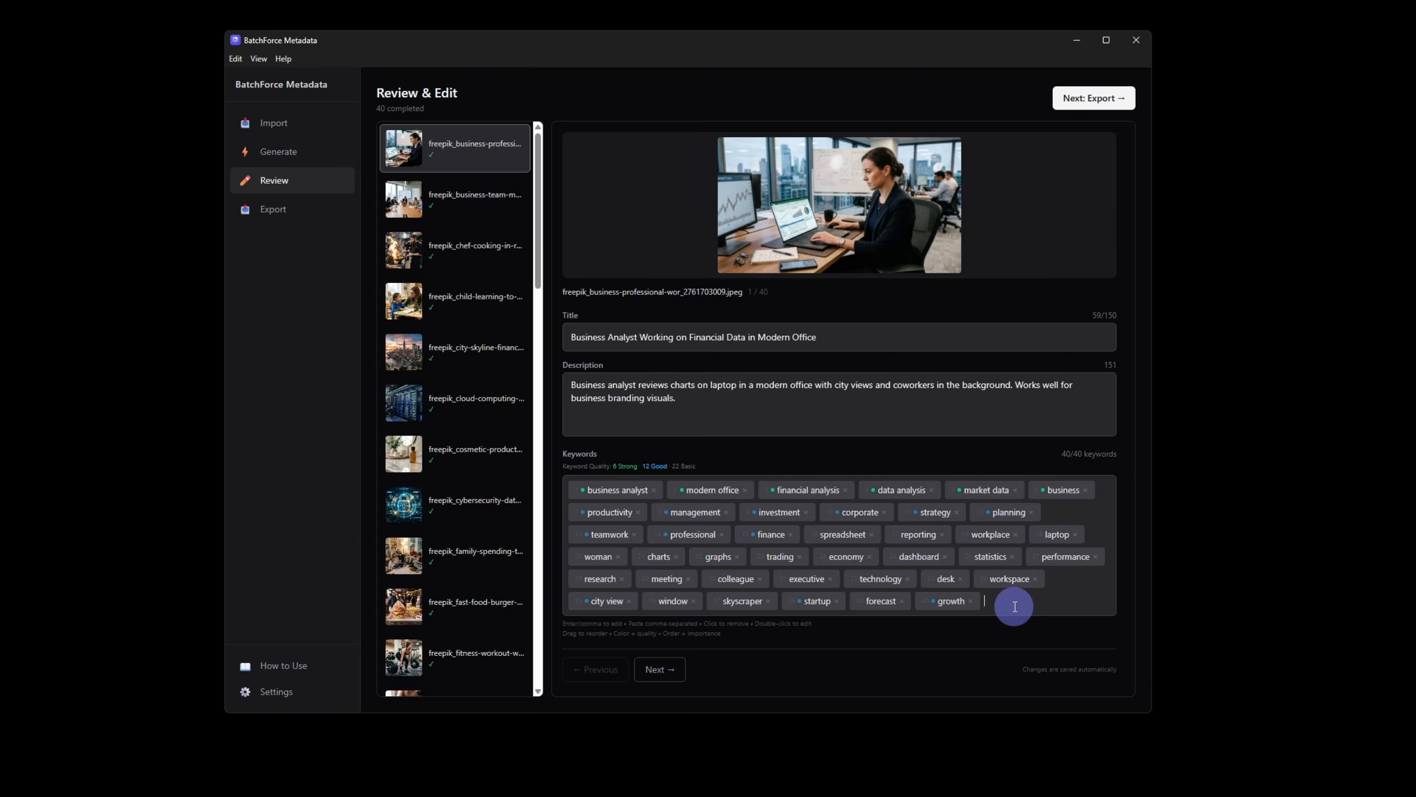
Add the keyword "office" to the first image, and paste in the comma-separated keyword list copied from Notepad.
type("office")
key("Return")
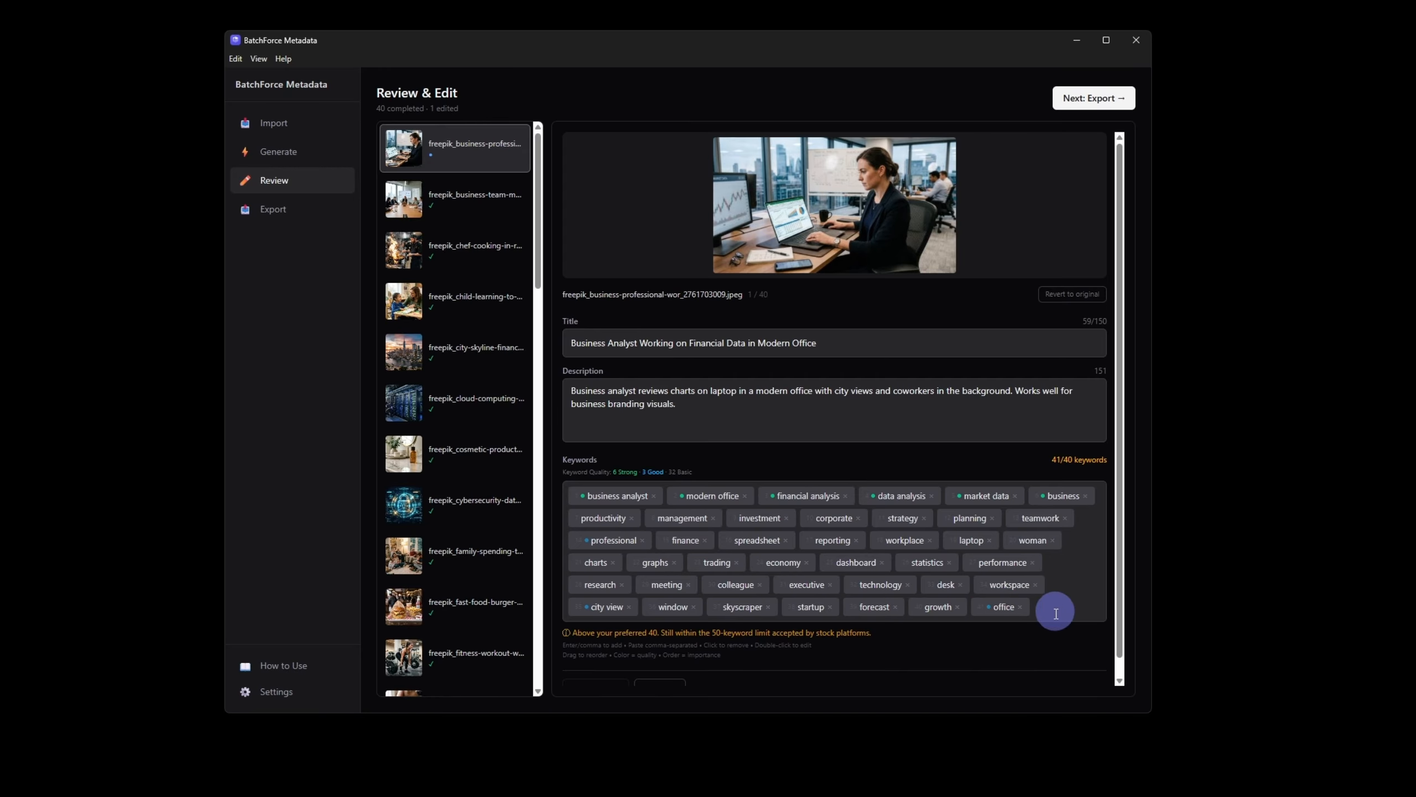
left_click(1113, 794)
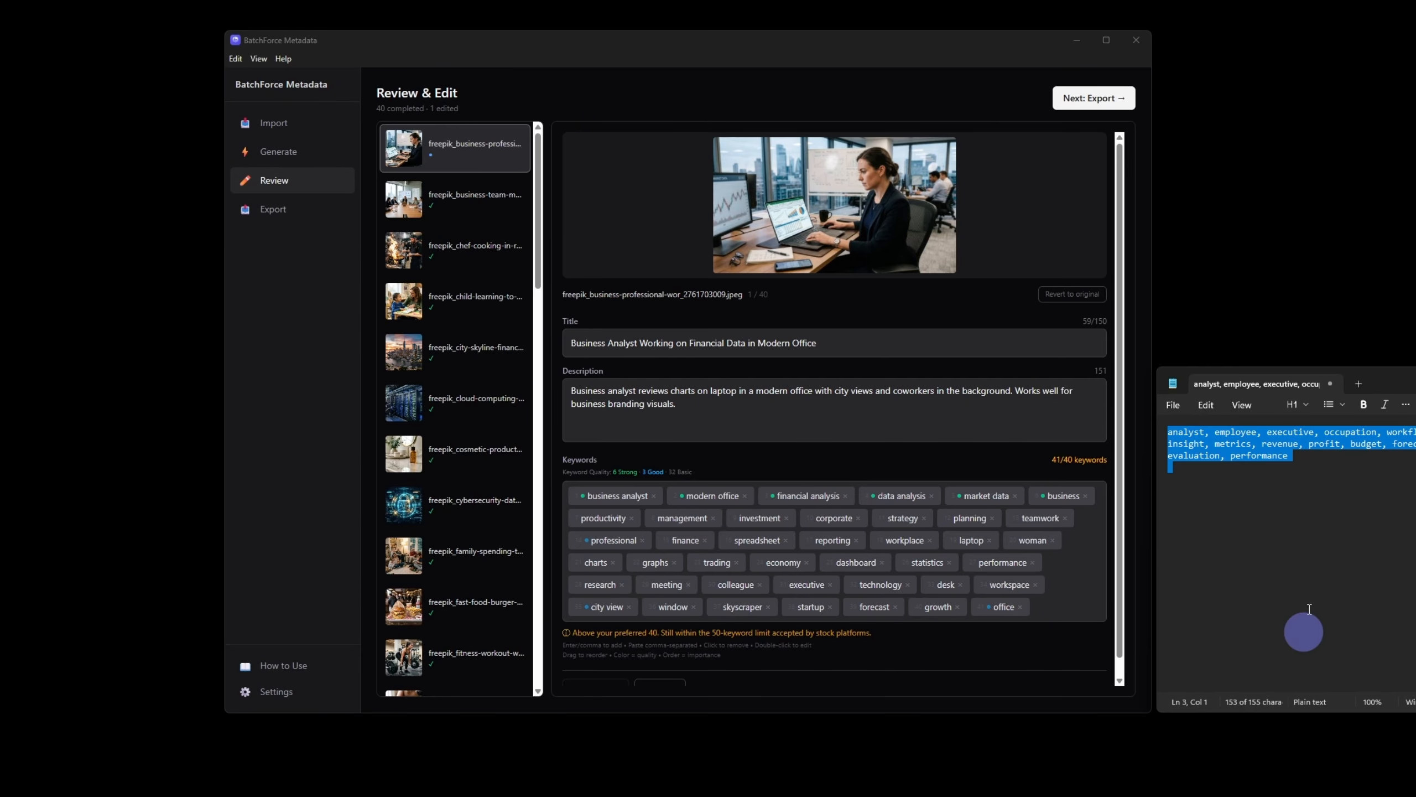
right_click(1201, 443)
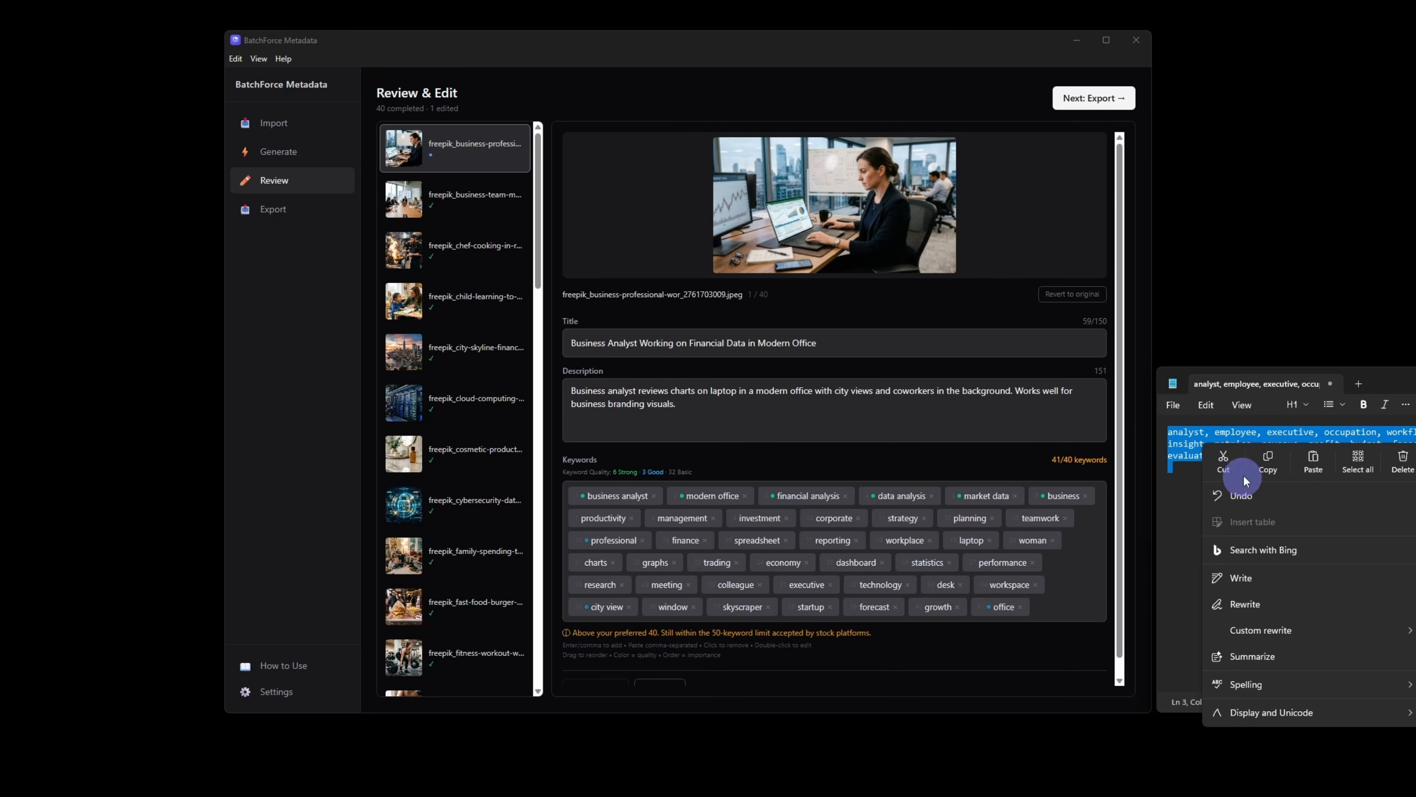
left_click(1260, 455)
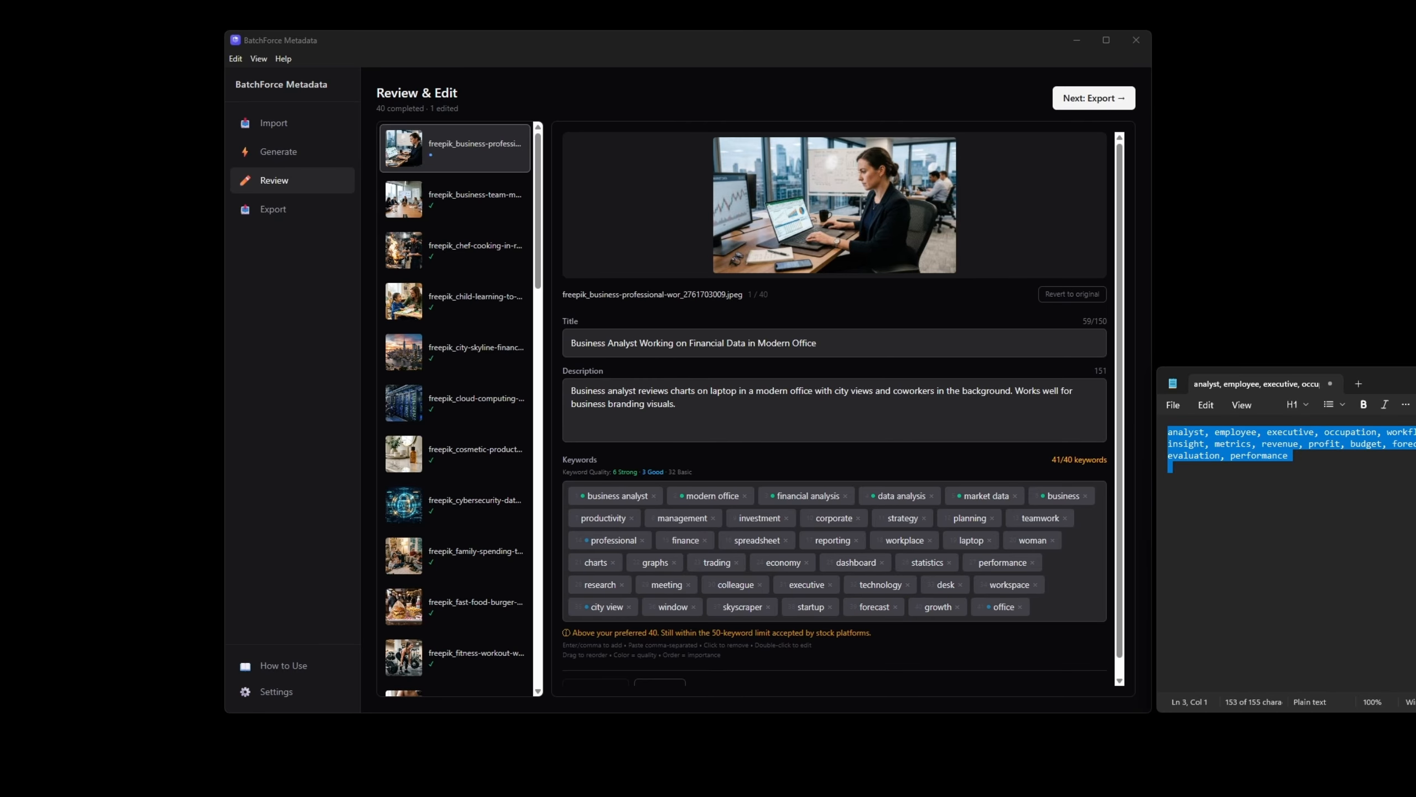
right_click(1039, 610)
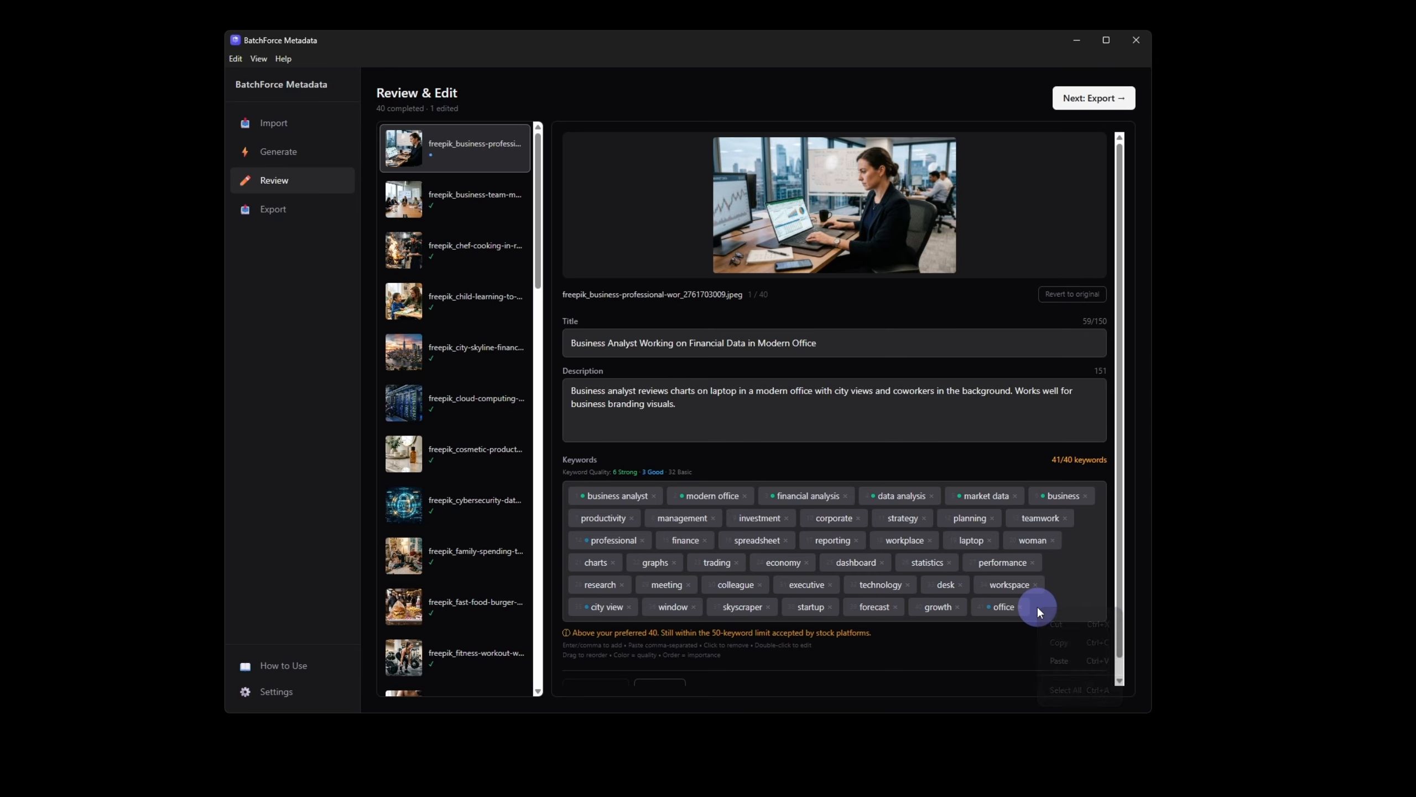
left_click(1057, 661)
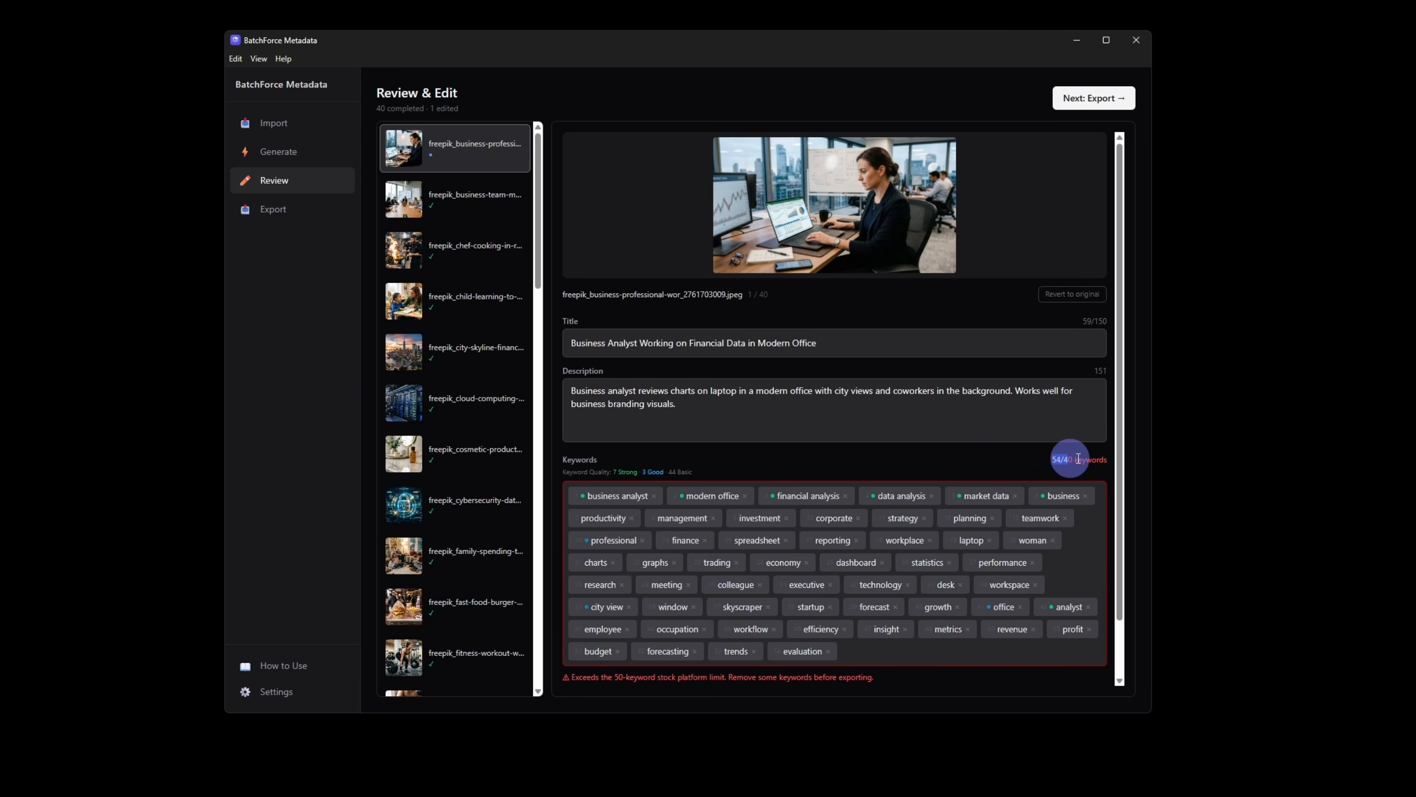
Remove the keywords evaluation, trends, forecasting, budget, profit, revenue and metrics from the first image.
left_click(640, 682)
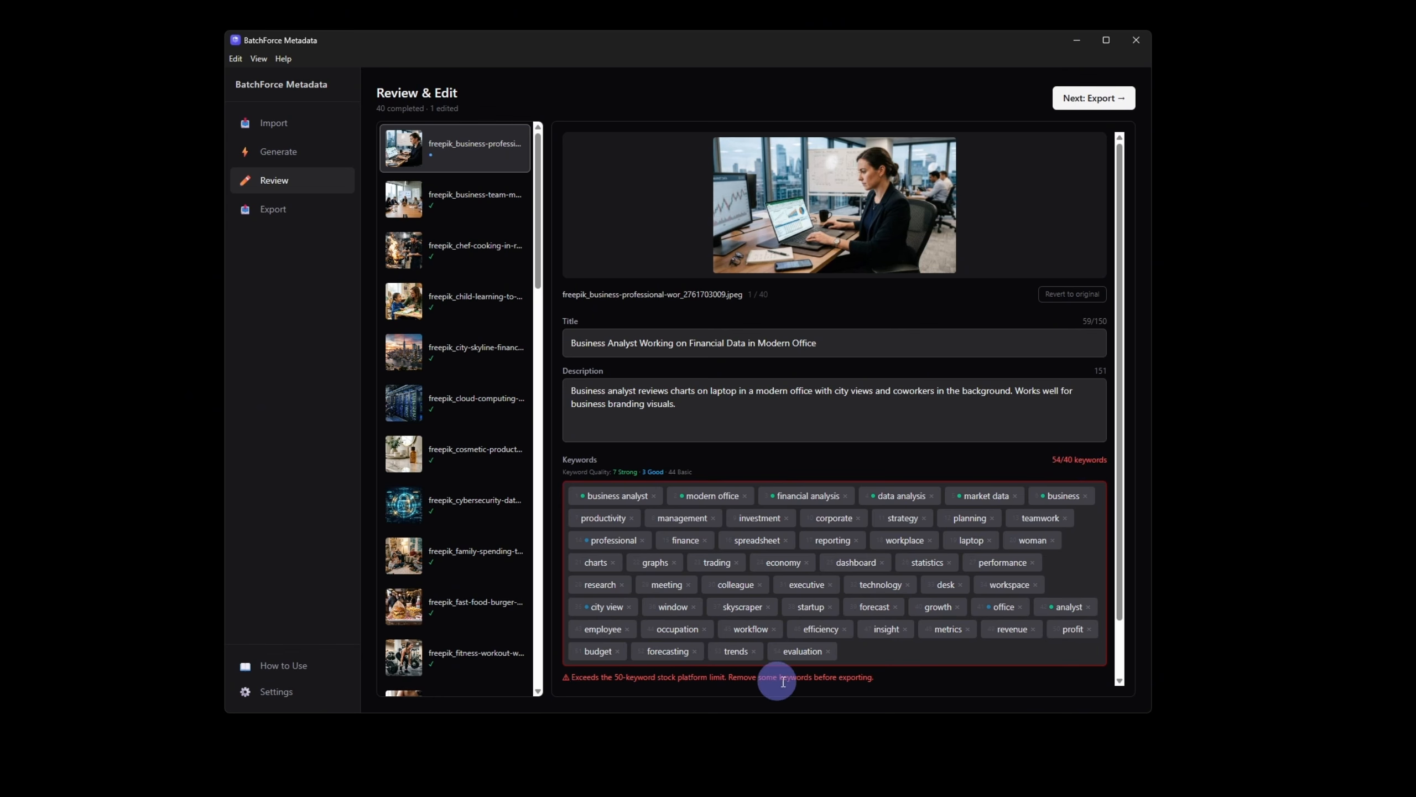
left_click(801, 656)
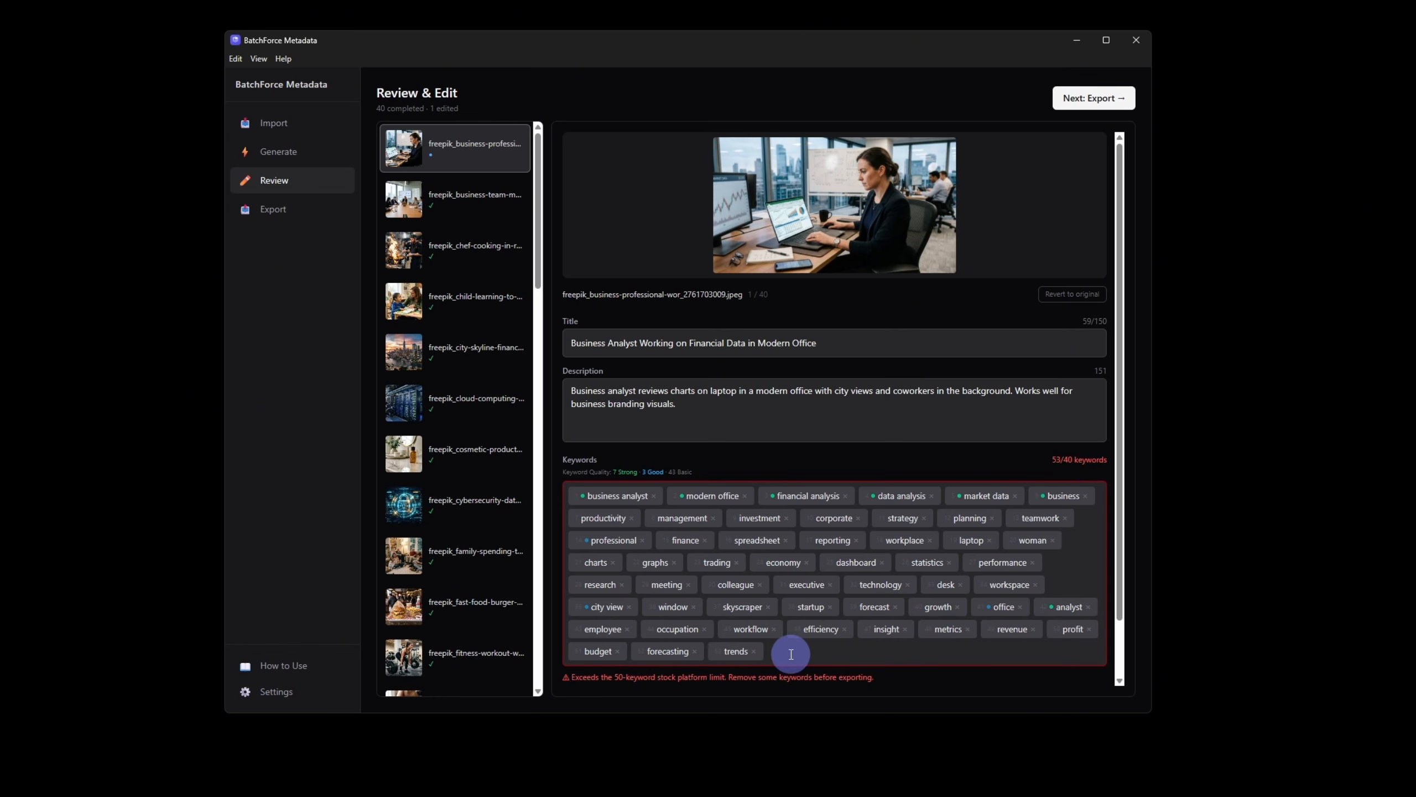
left_click(736, 652)
left_click(669, 653)
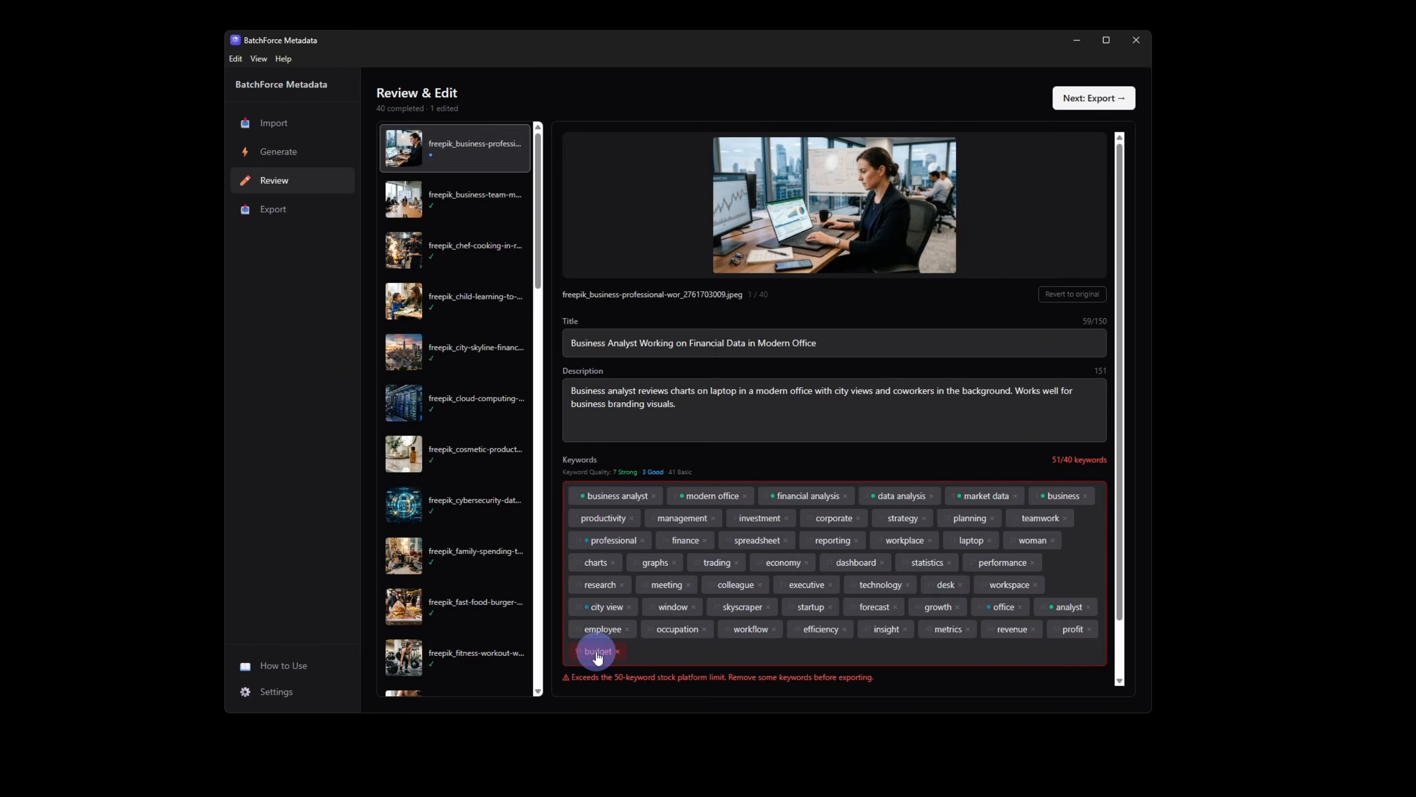
left_click(597, 654)
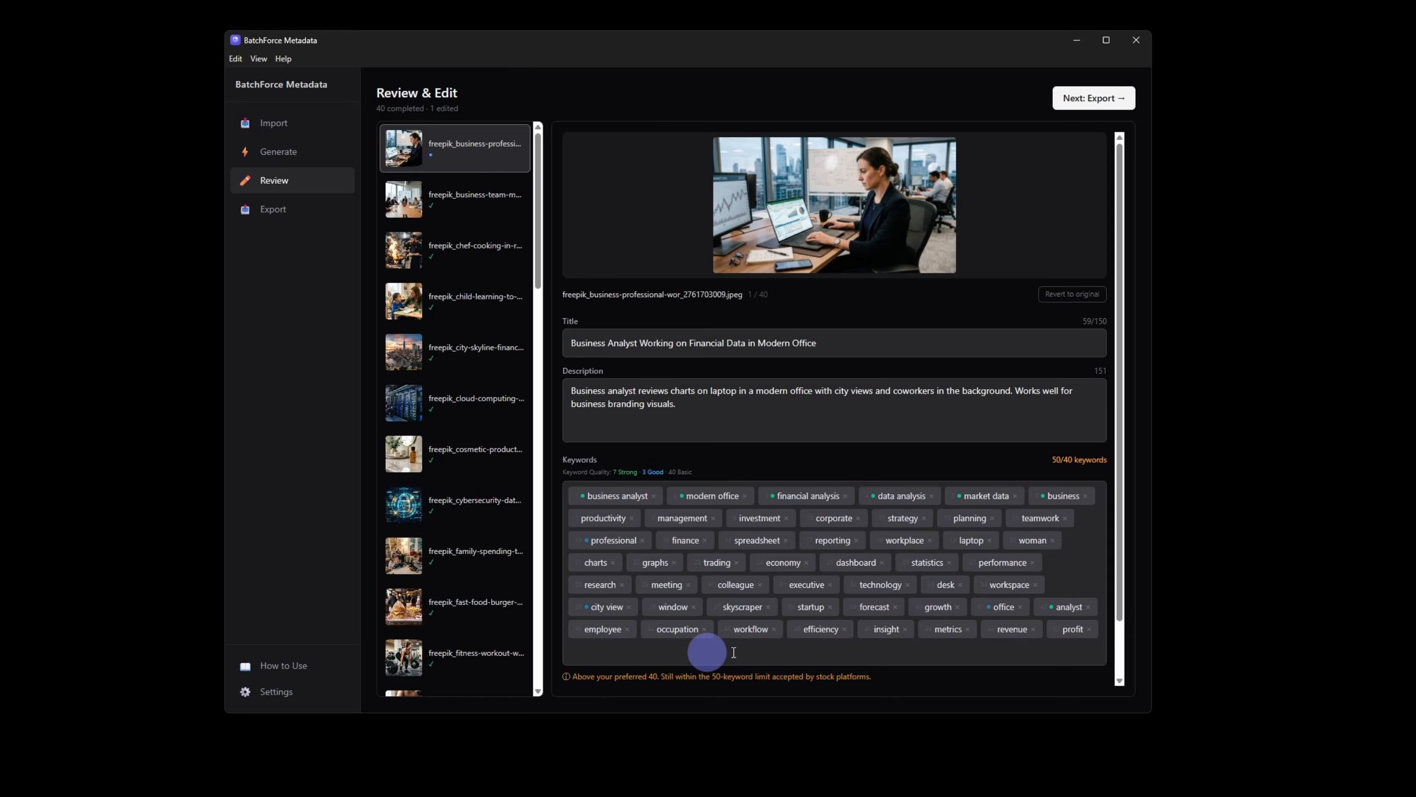
left_click(1071, 641)
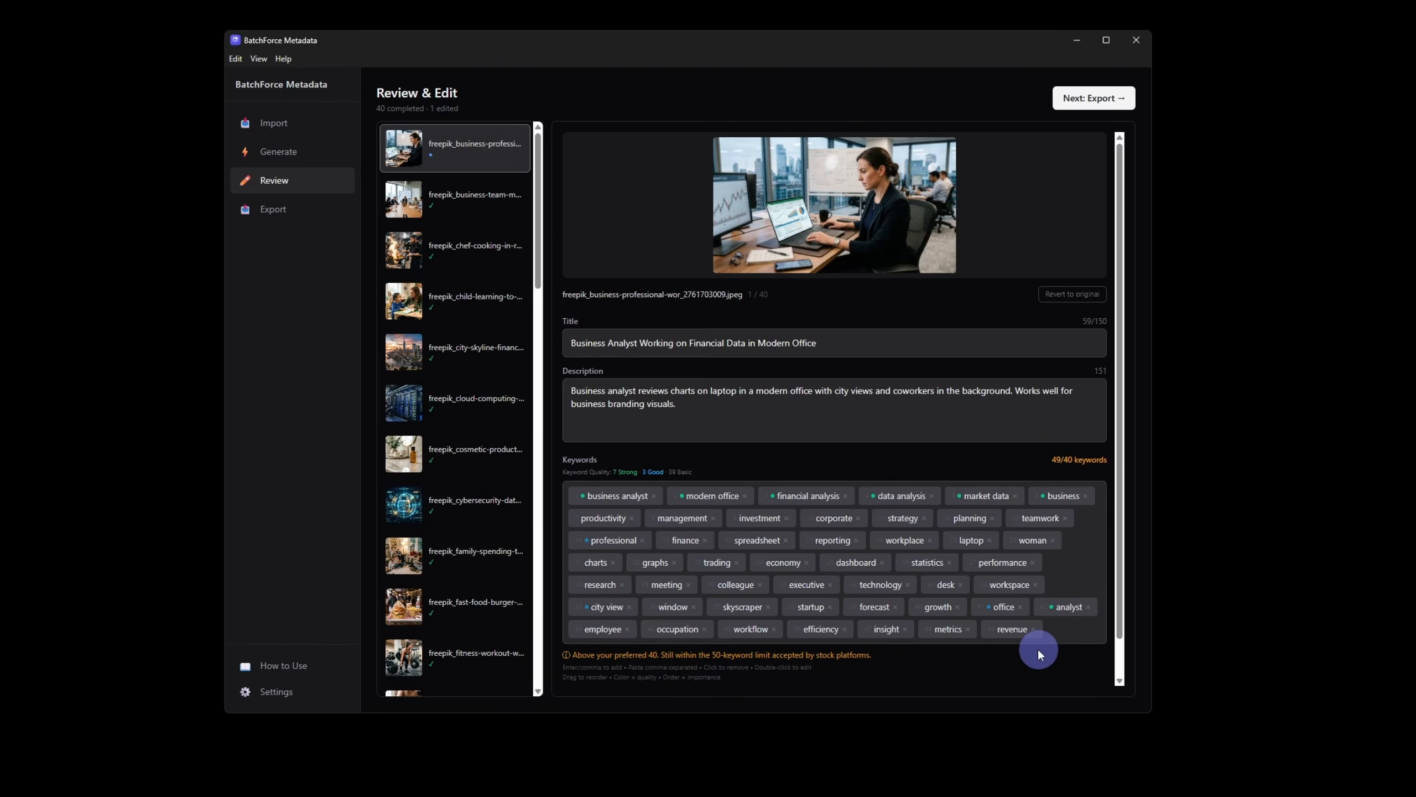
left_click(1013, 640)
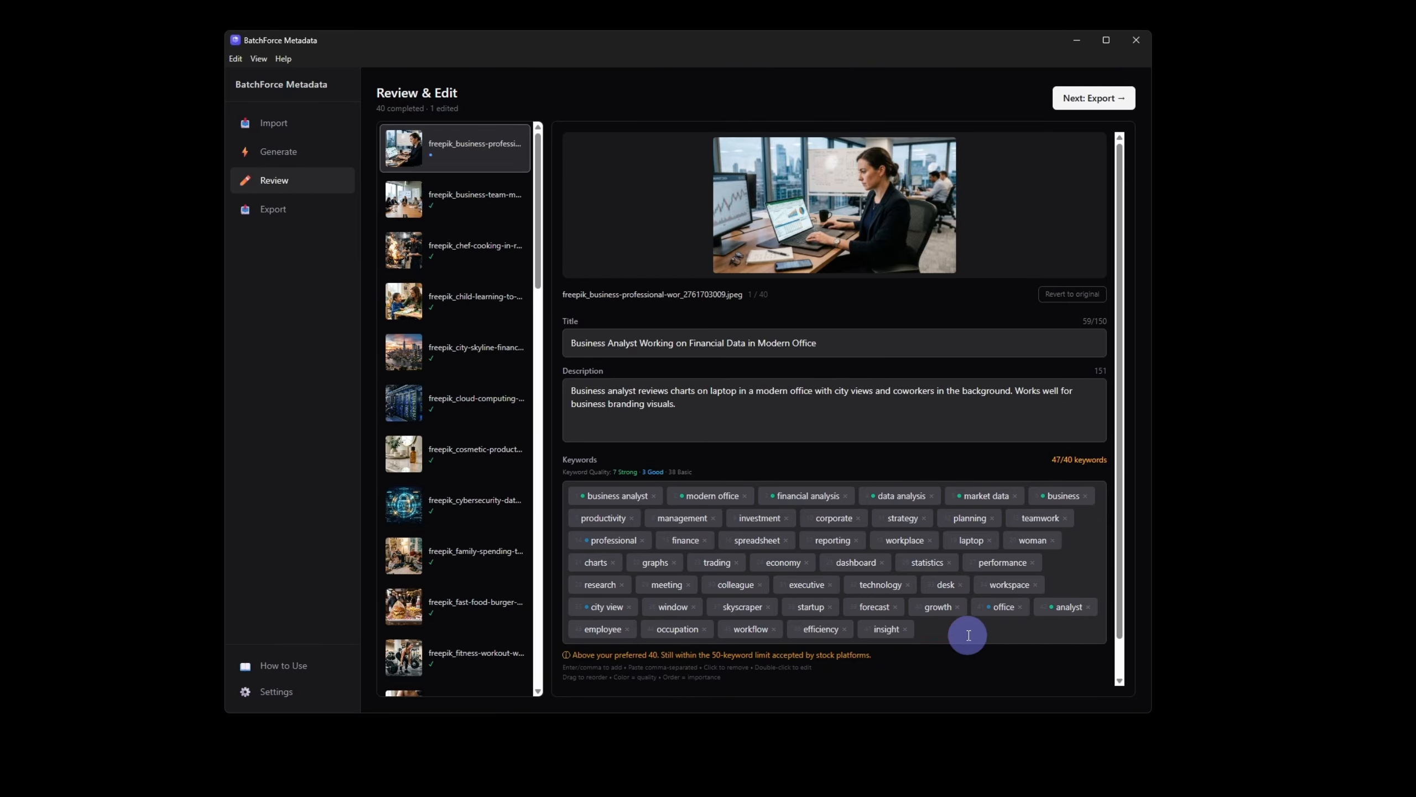
left_click(949, 637)
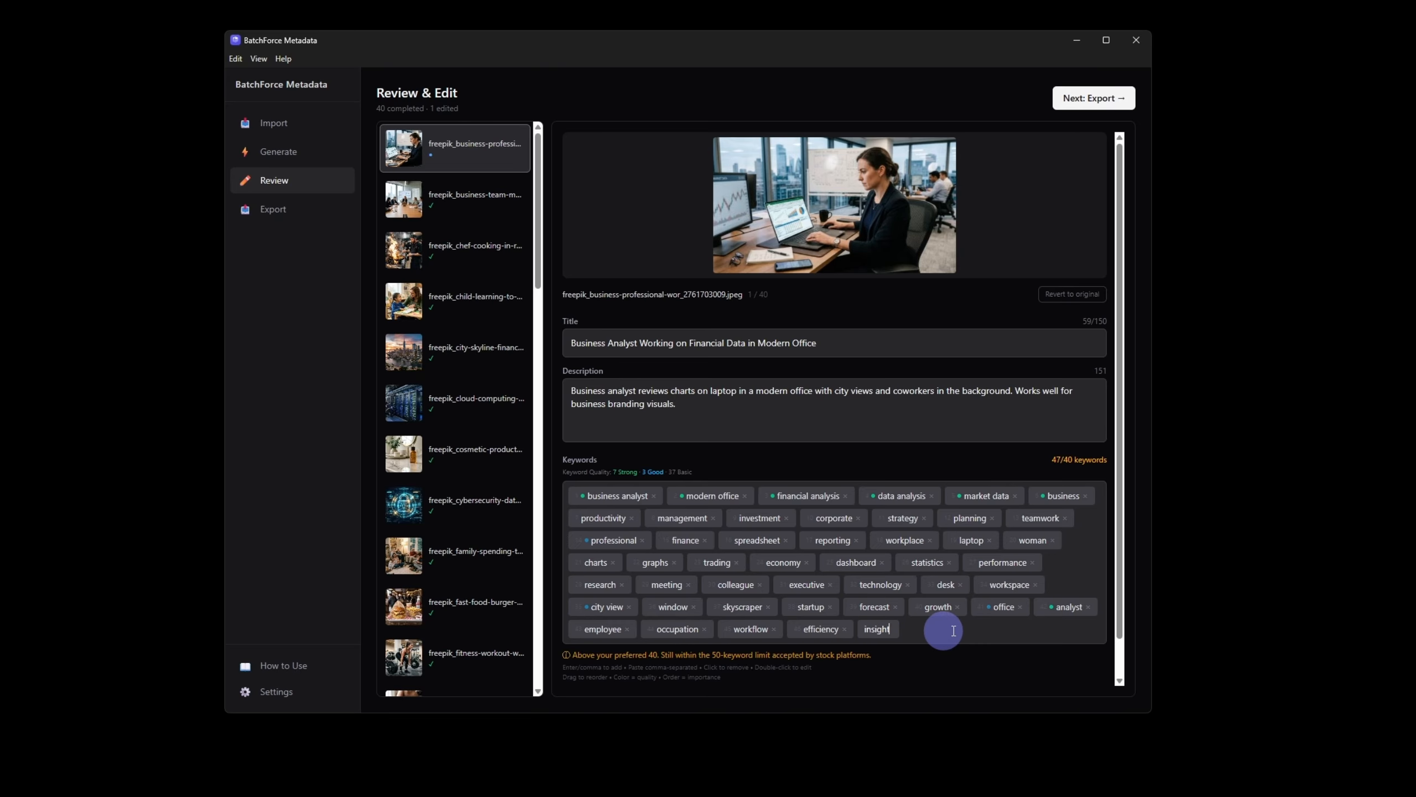
Clear the text of the last keyword, "insight", and re-enter it as "insight".
key("BackSpace")
key("BackSpace")
key("BackSpace")
key("BackSpace")
key("BackSpace")
key("BackSpace")
key("BackSpace")
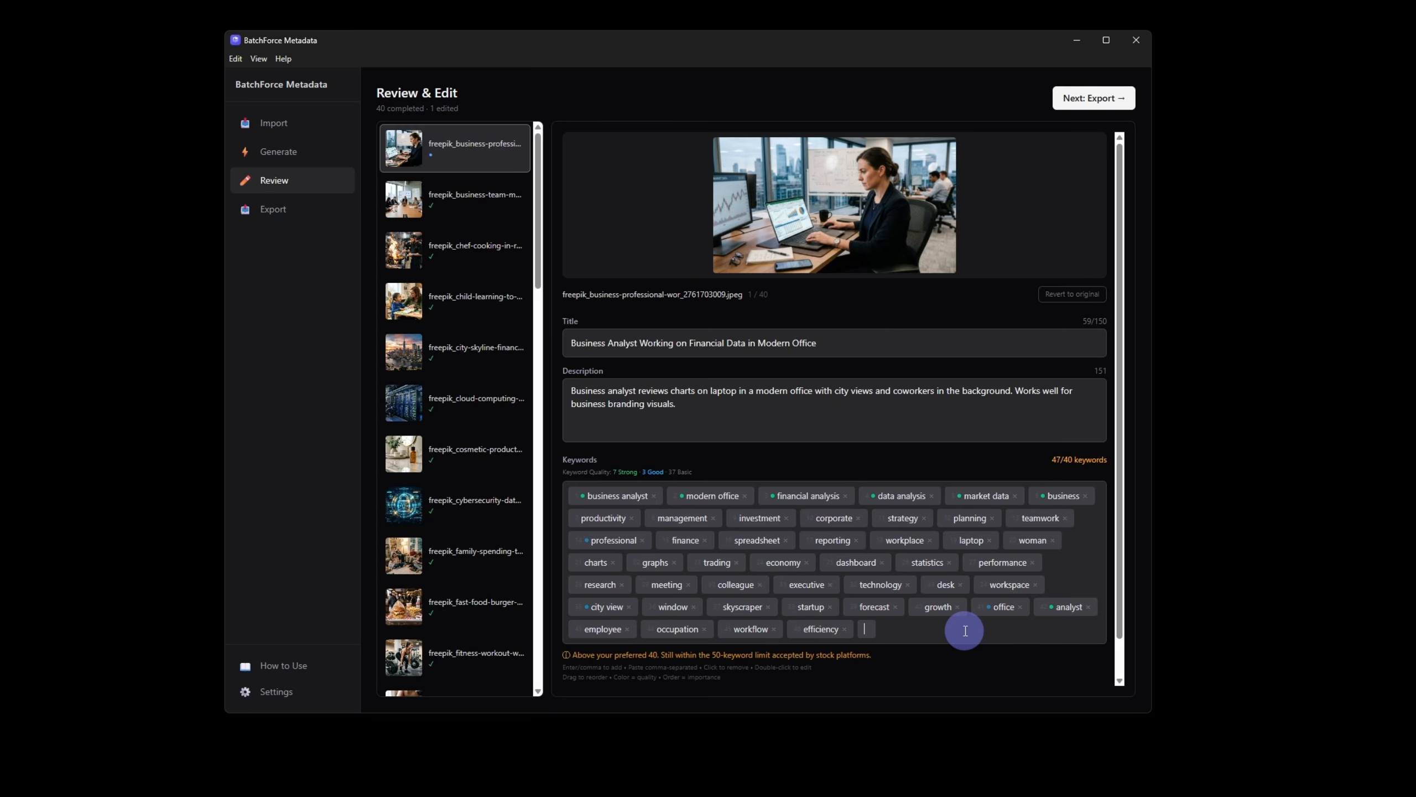
key("BackSpace")
key("BackSpace")
key("BackSpace")
type("insight")
key("Return")
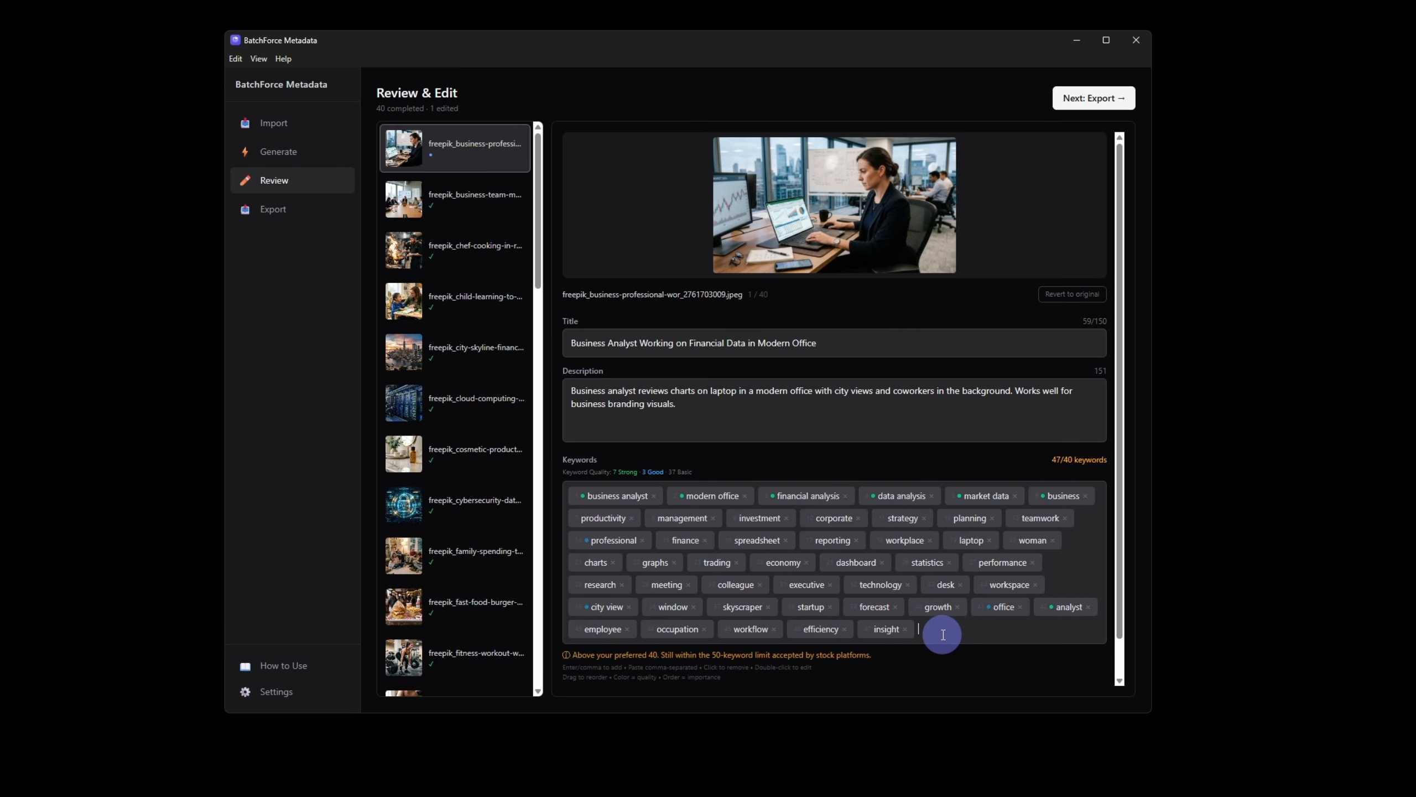
Remove the trailing keywords from "insight" back through "growth", and revert the first image's metadata to the original.
key("BackSpace")
key("BackSpace")
key("BackSpace")
key("BackSpace")
key("BackSpace")
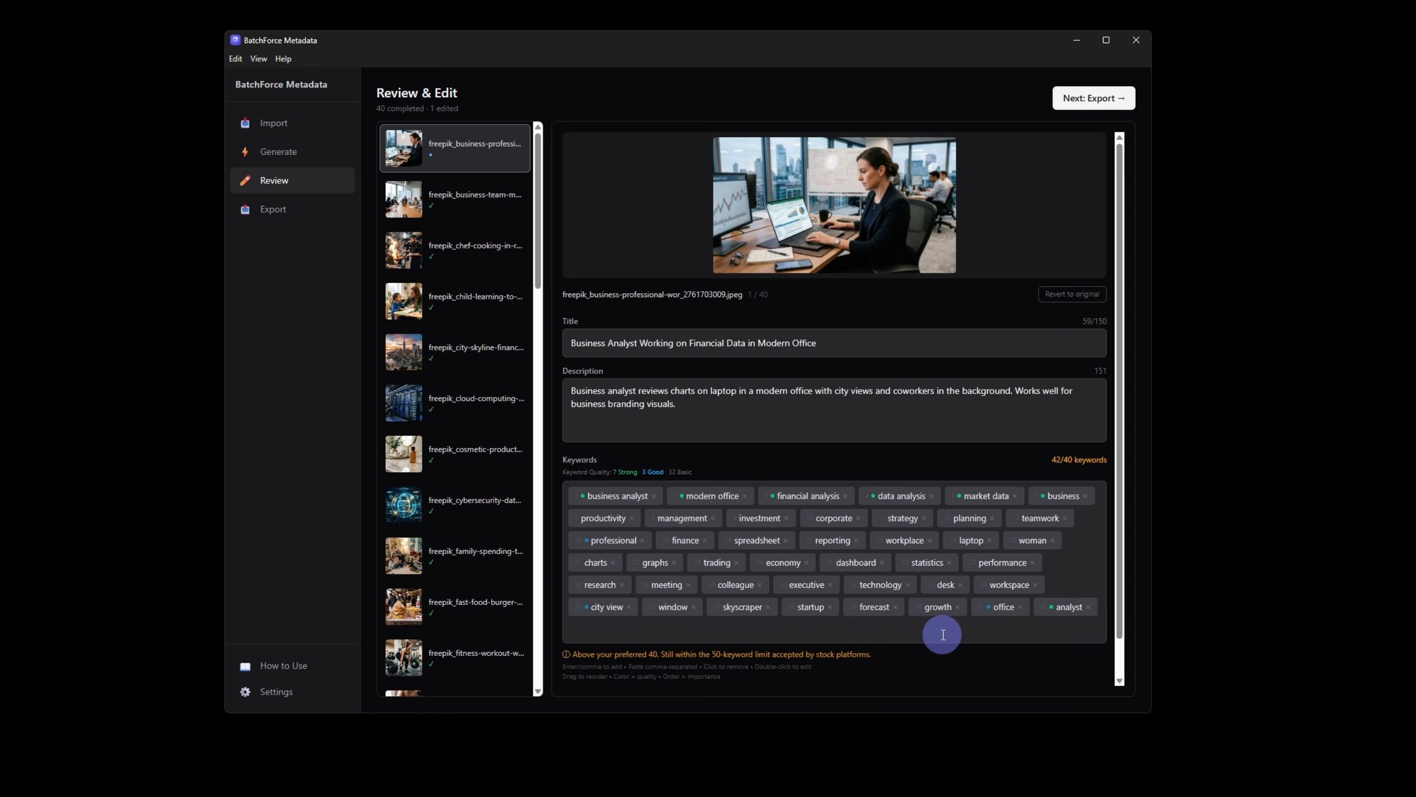
key("BackSpace")
key("BackSpace")
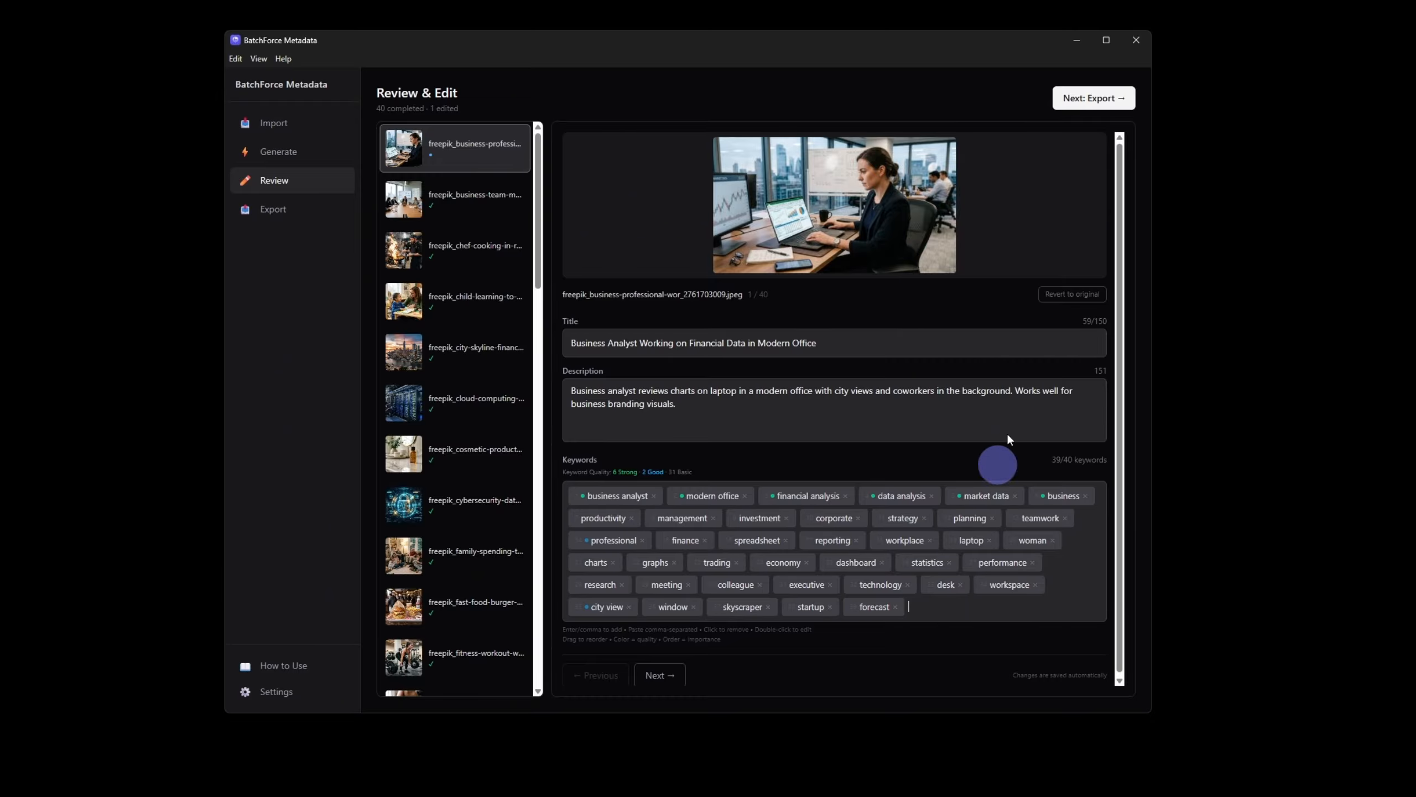
left_click(1077, 295)
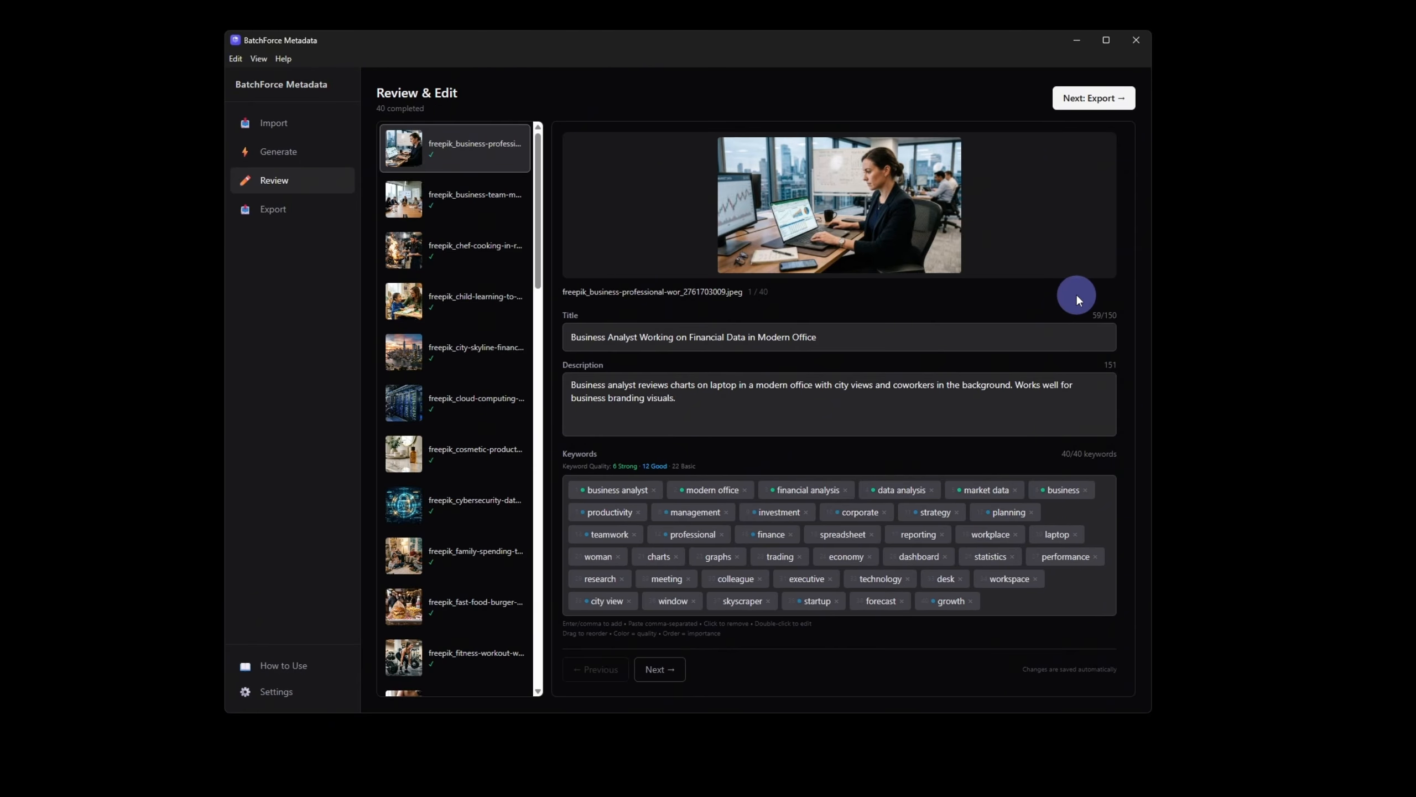
Move the keywords "data analysis", "growth" and "finance" one after another to the front of the first image's keyword list.
left_click(1031, 602)
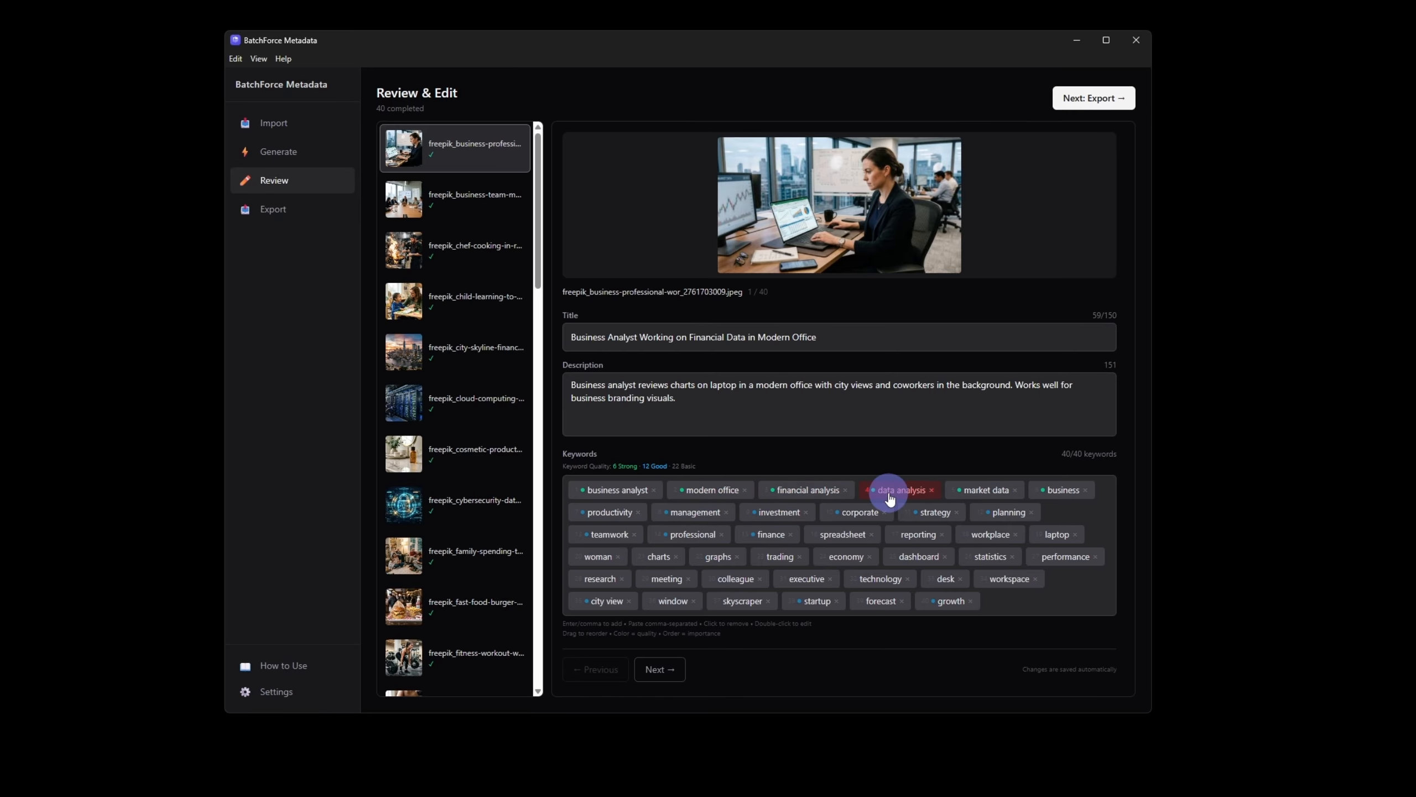
left_click_drag(895, 490, 608, 490)
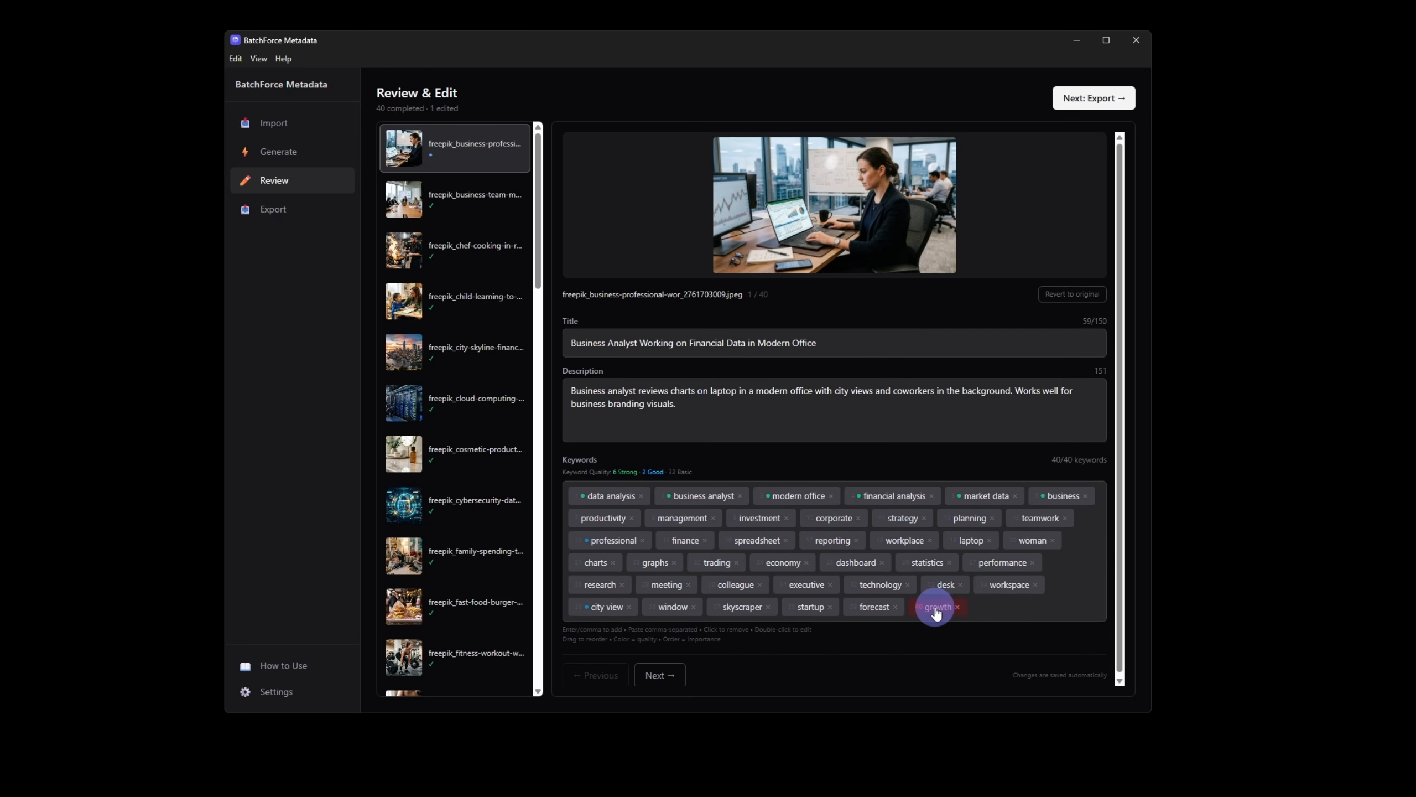
left_click_drag(936, 607, 600, 496)
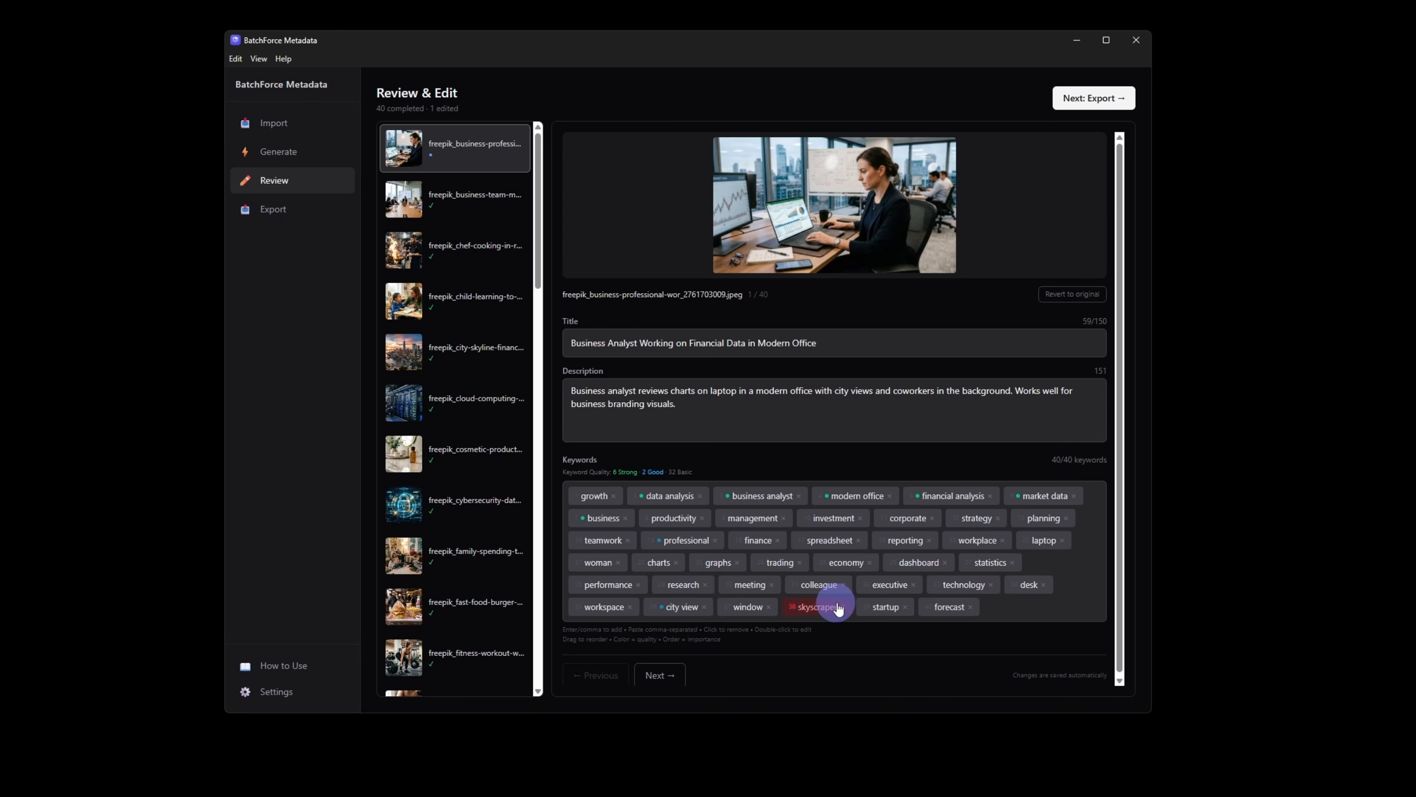
left_click_drag(758, 539, 593, 502)
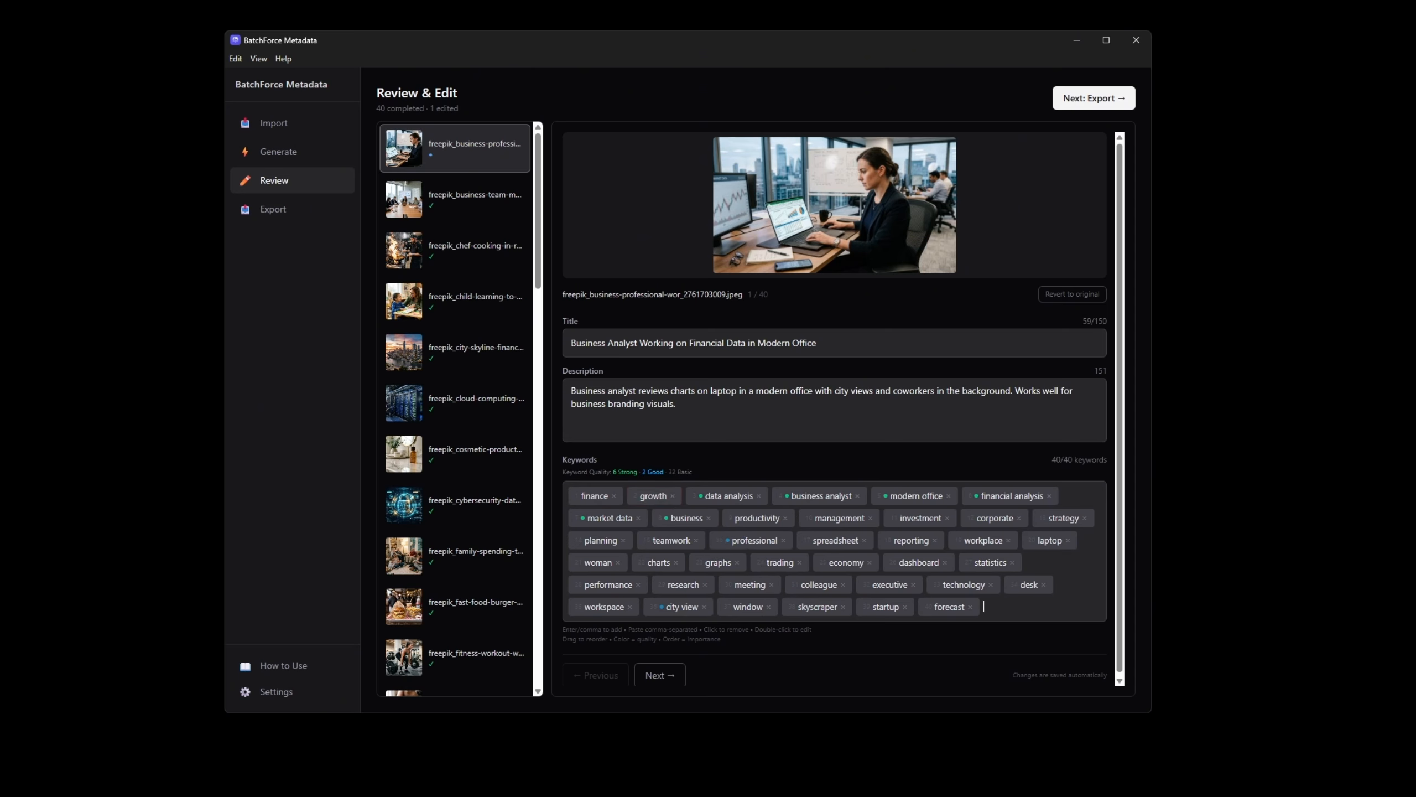
Examine the titles, descriptions and keywords of the second through eleventh images, from the business team meeting to the fitness workout.
left_click(446, 204)
left_click(443, 248)
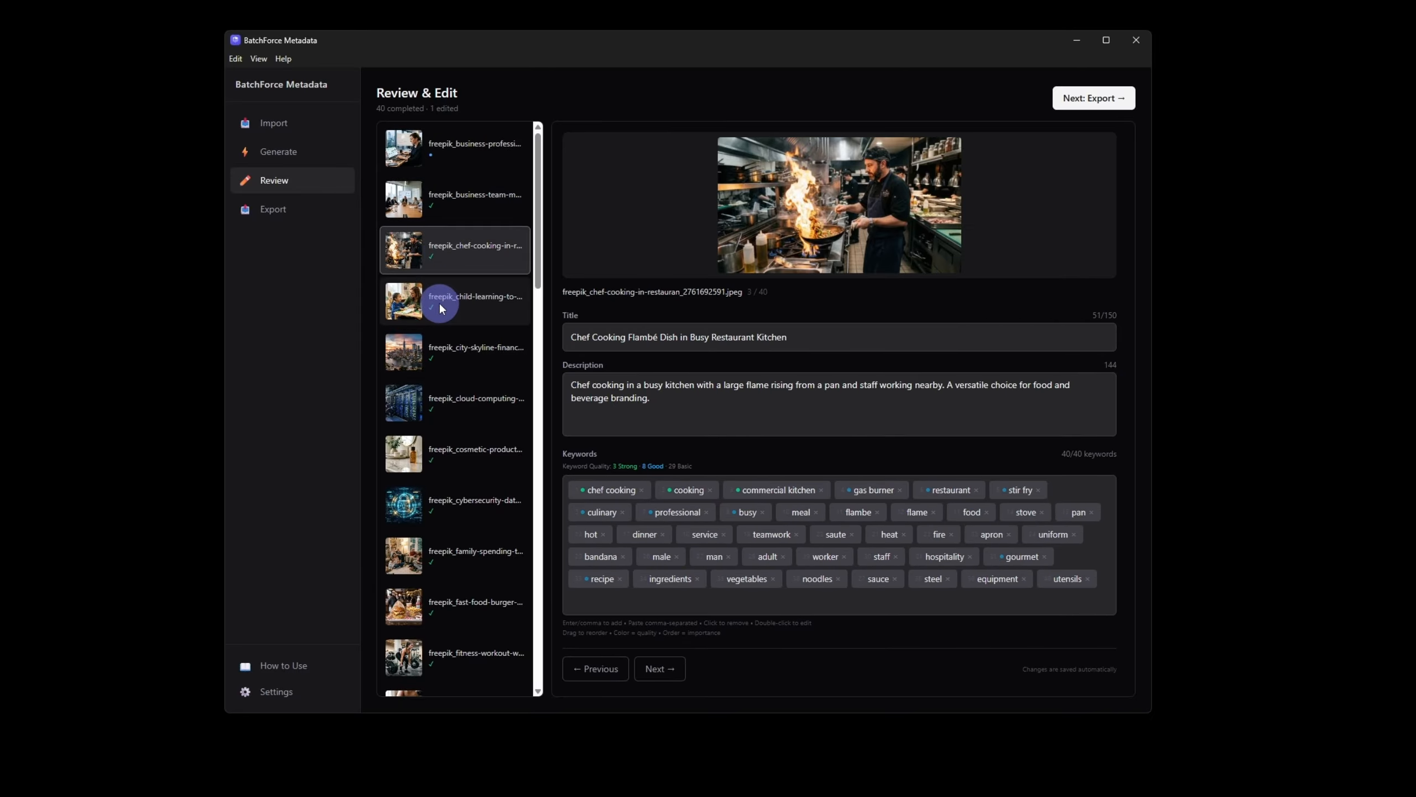
left_click(439, 304)
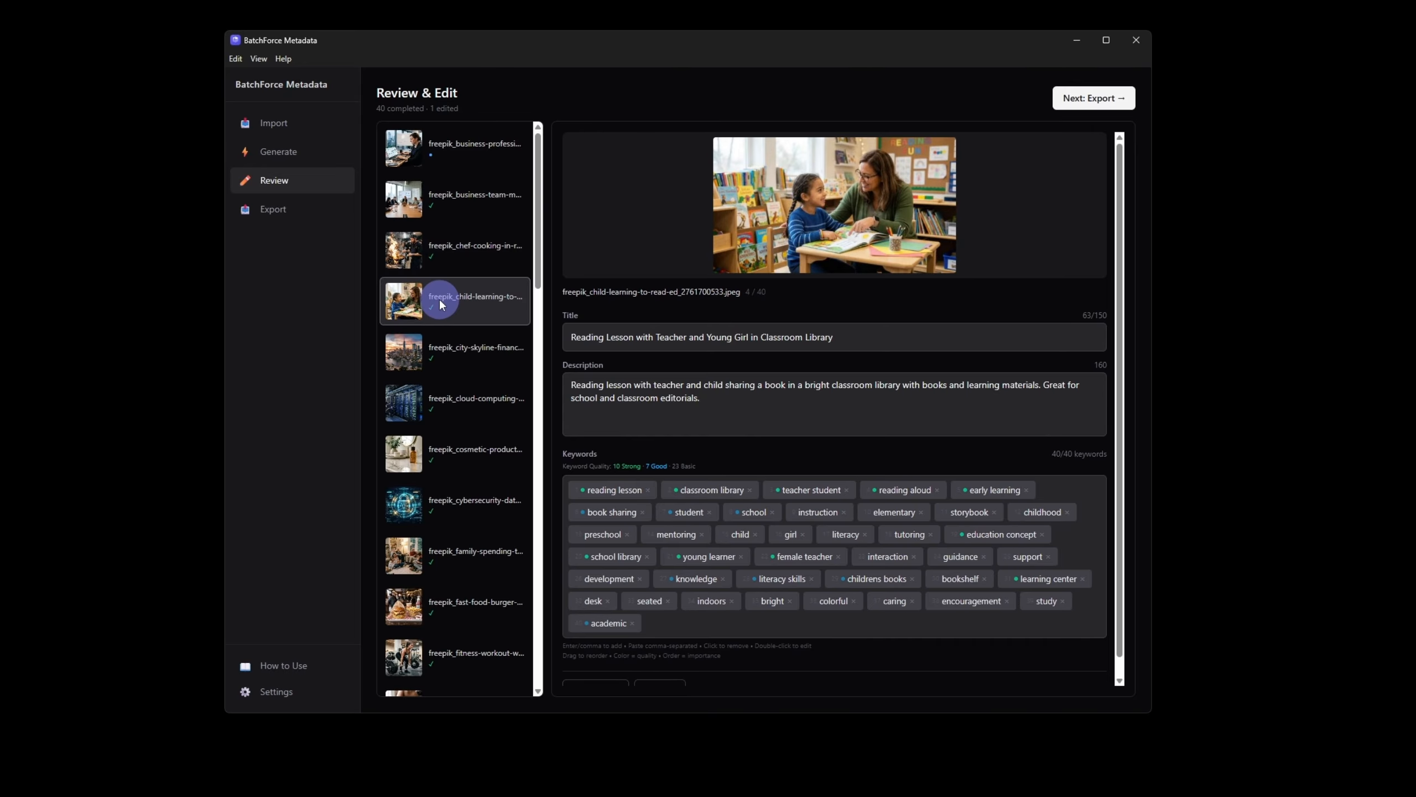
key("Down")
key("Down")
key("Down")
key("Down")
key("Down")
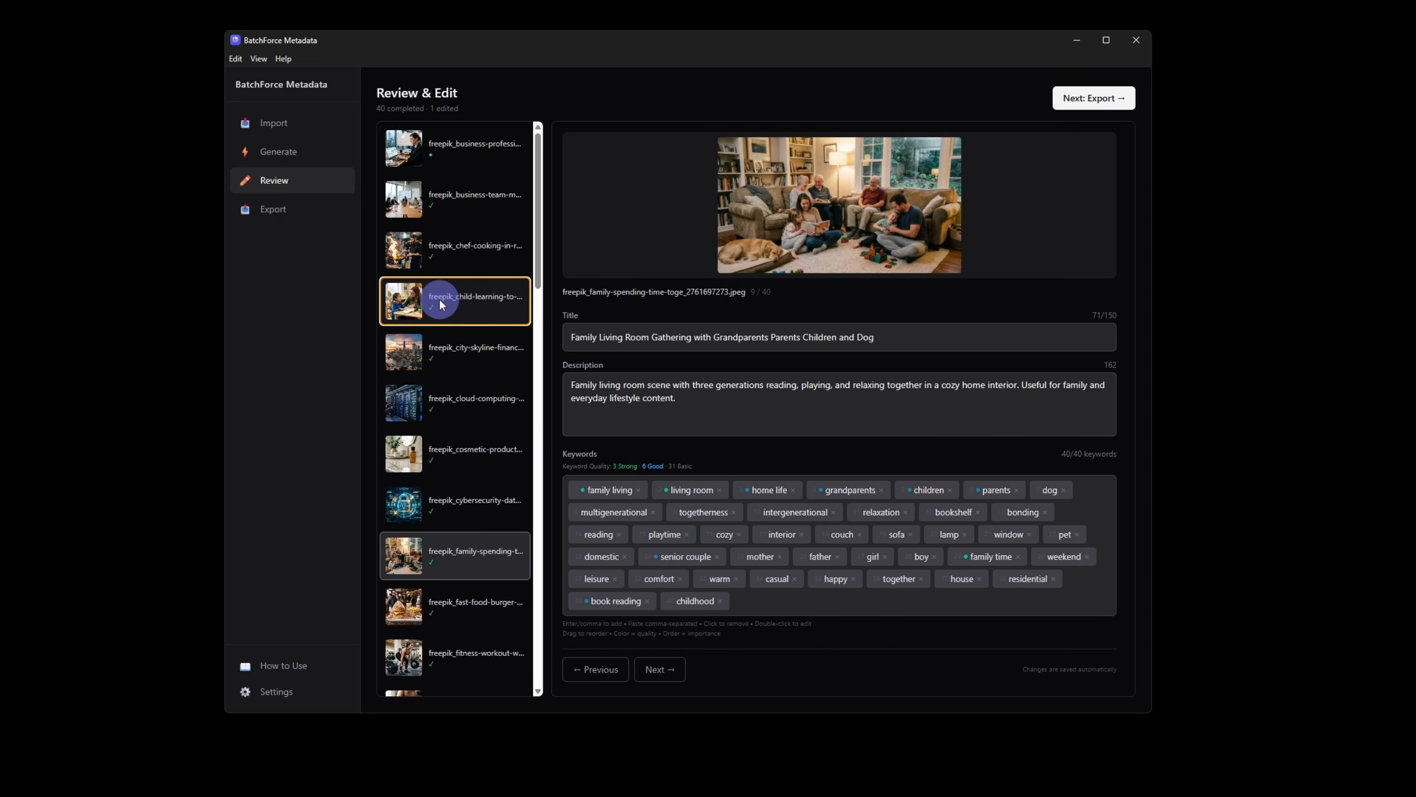
key("Down")
key("Down")
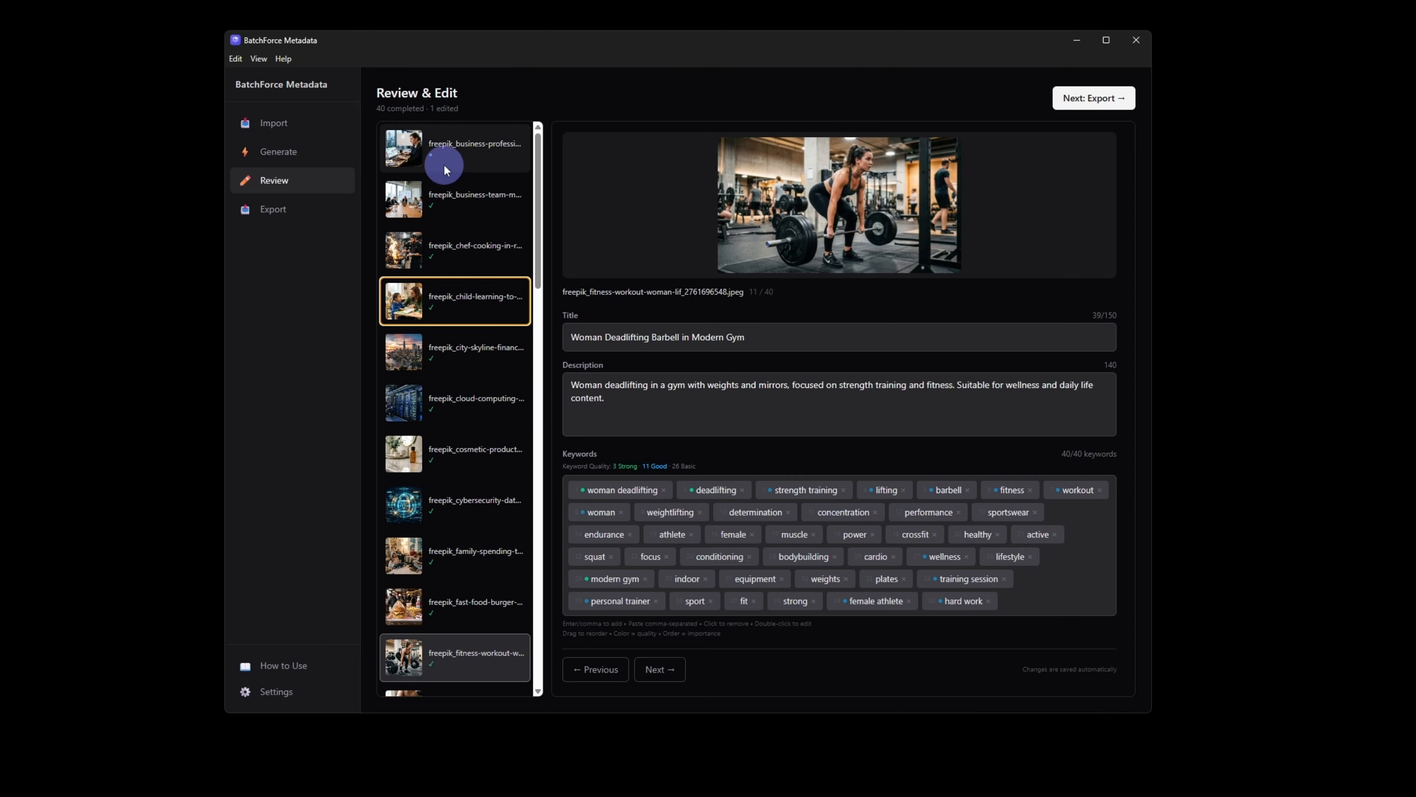
Append ", Business concept" to the title of the business team meeting image.
left_click(467, 214)
left_click(872, 338)
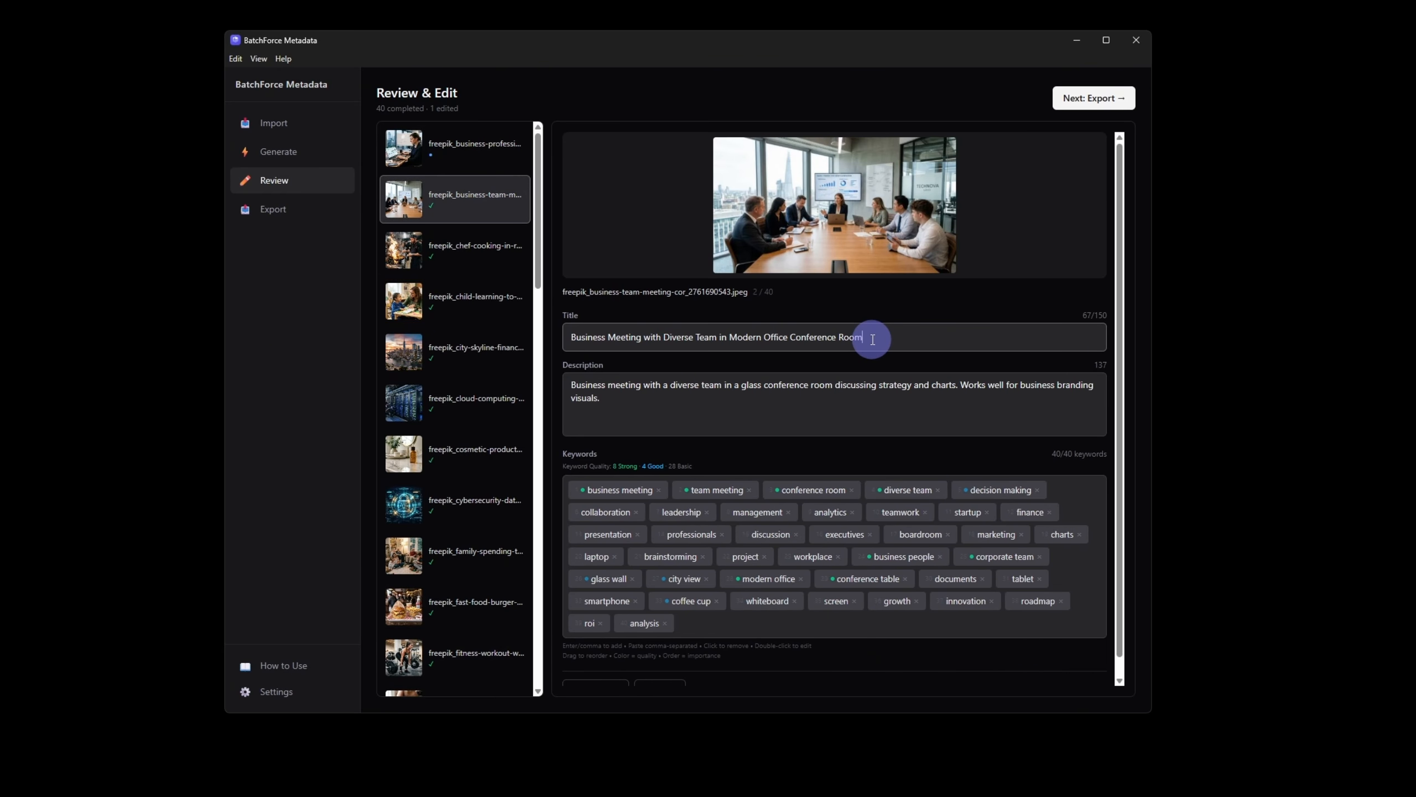
type(",")
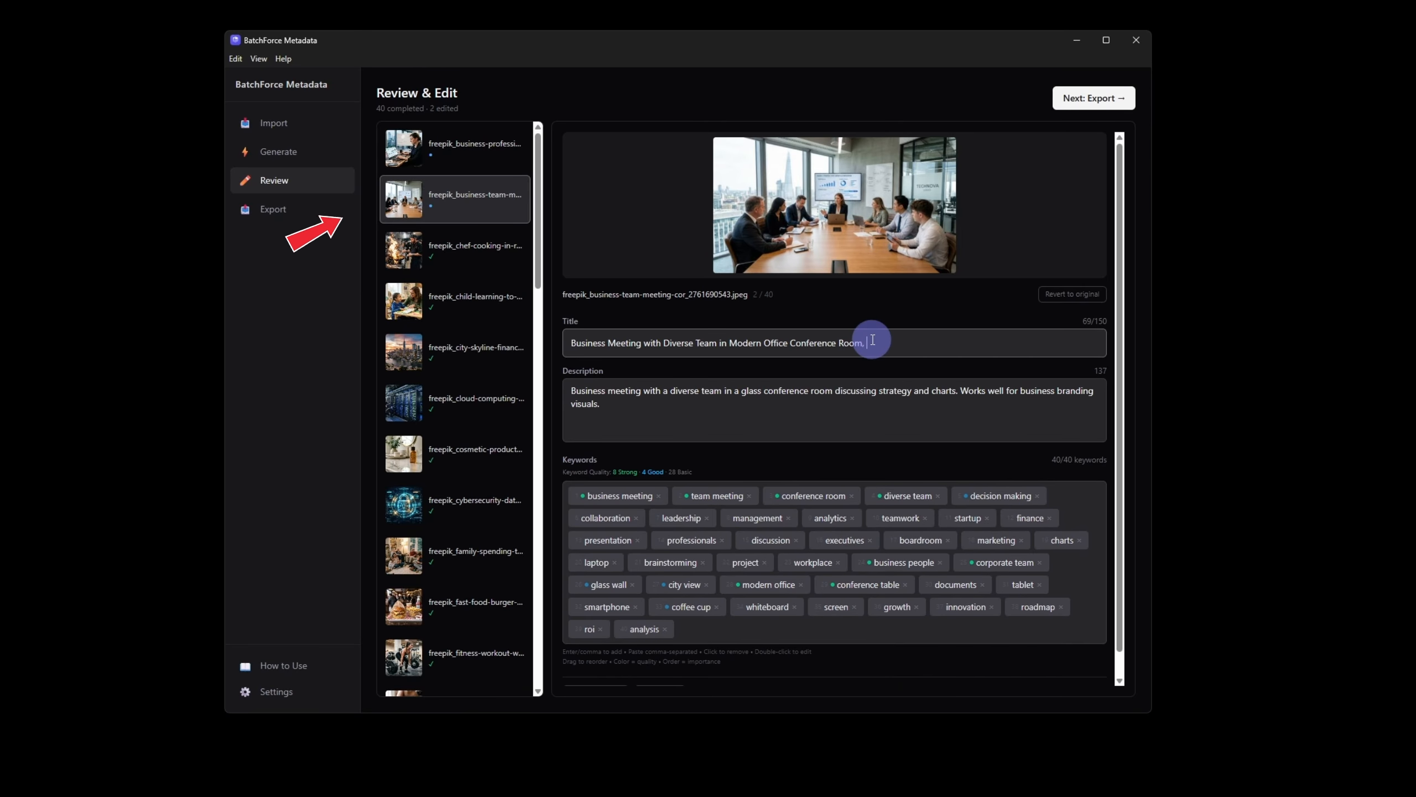
type(" Business c")
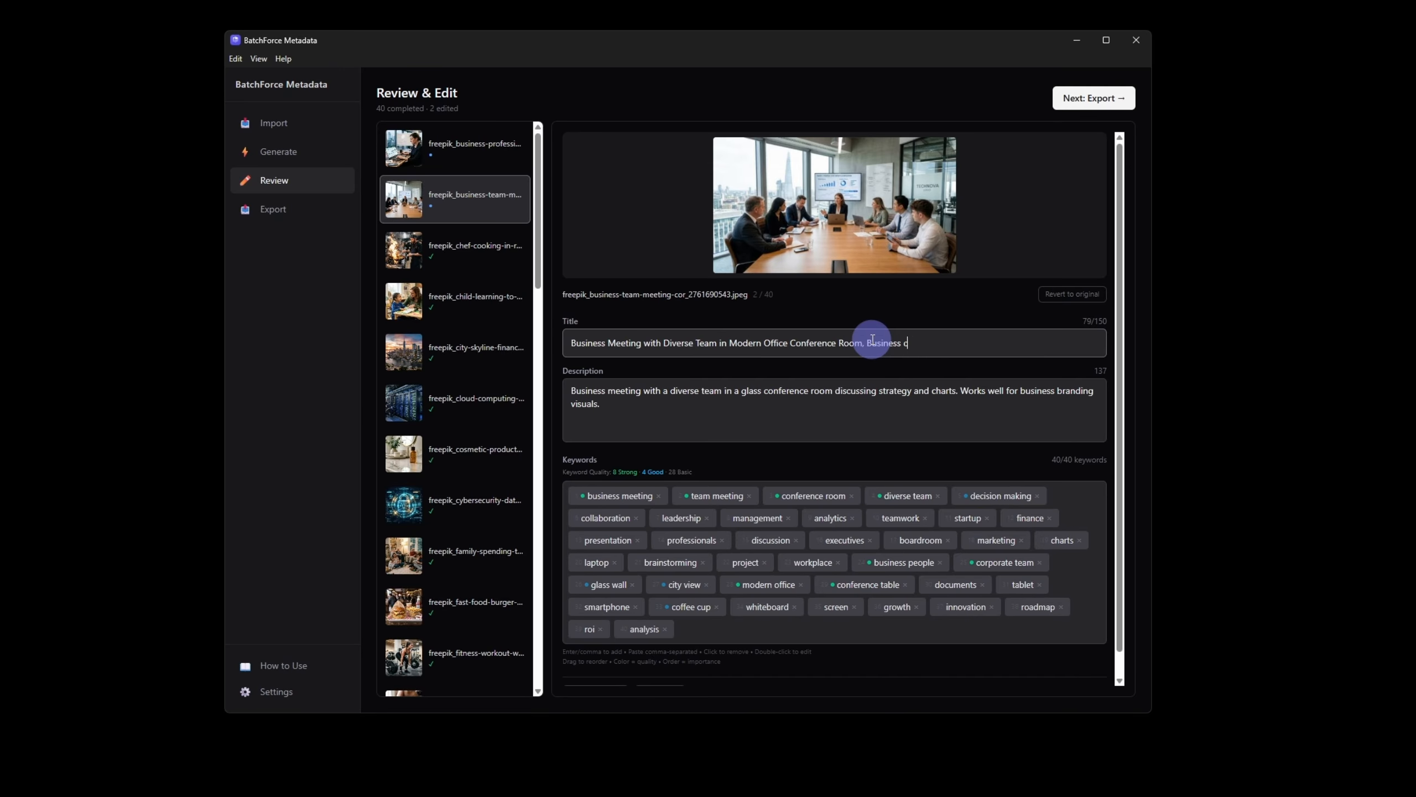
type("oncept")
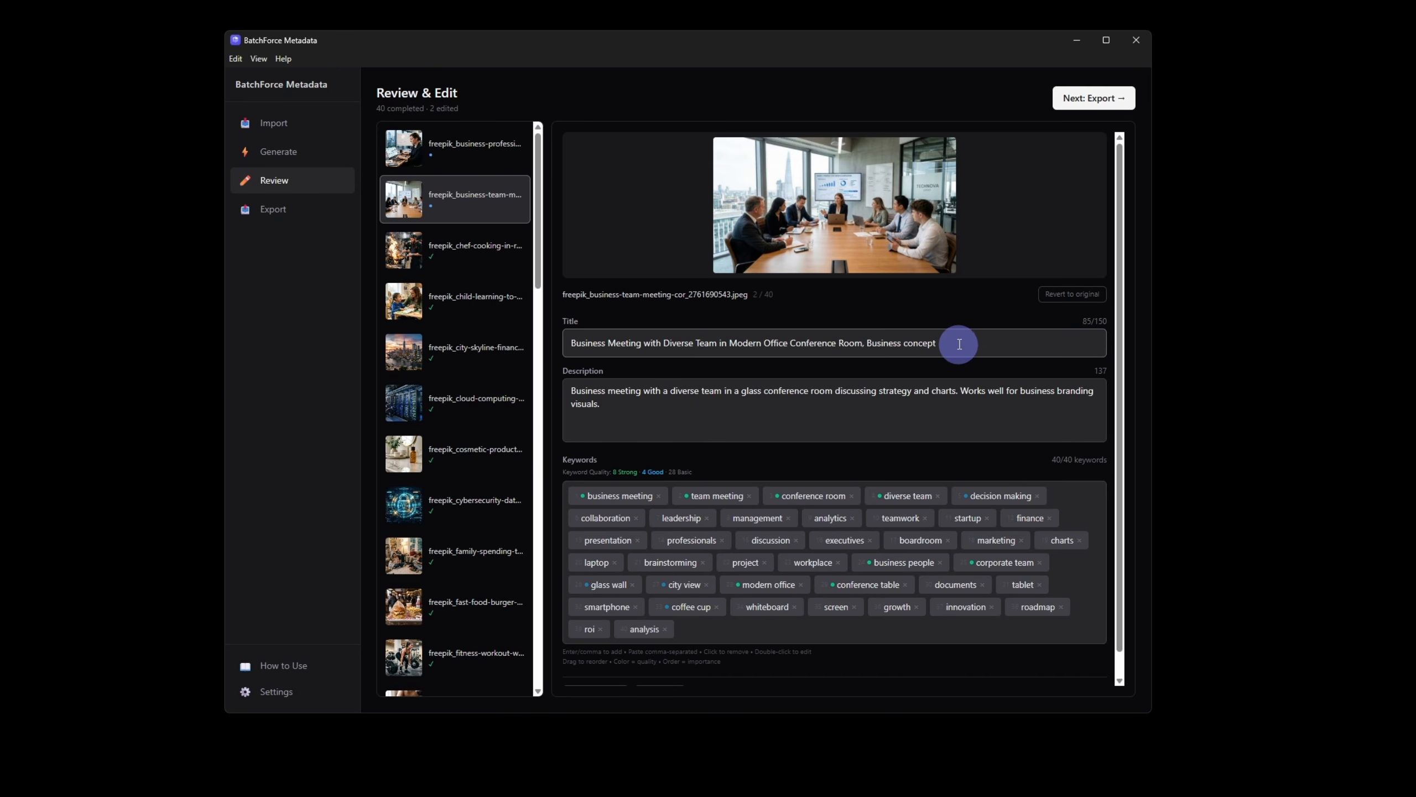
Remove the keywords "utensils" and "equipment" from the chef cooking image.
left_click(453, 254)
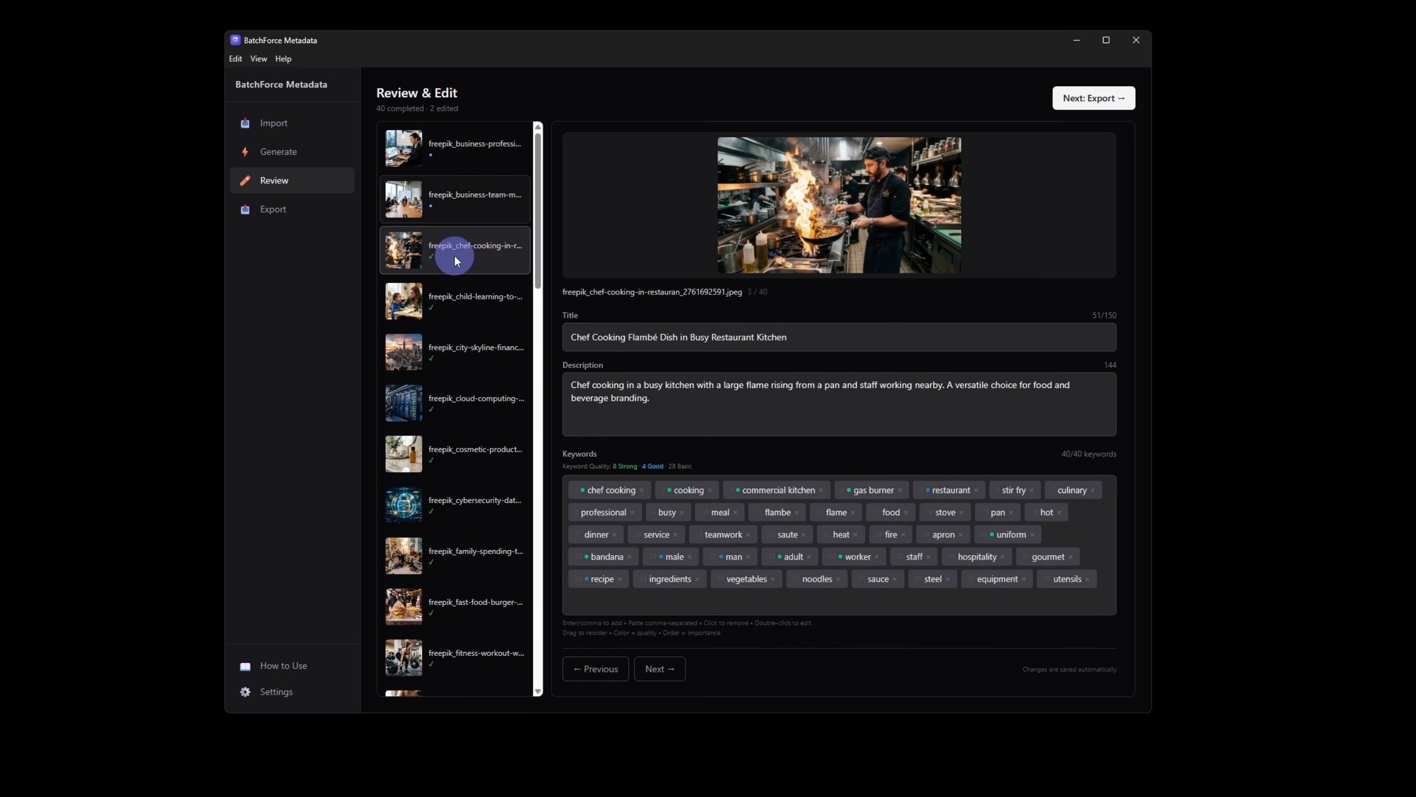
left_click(1003, 588)
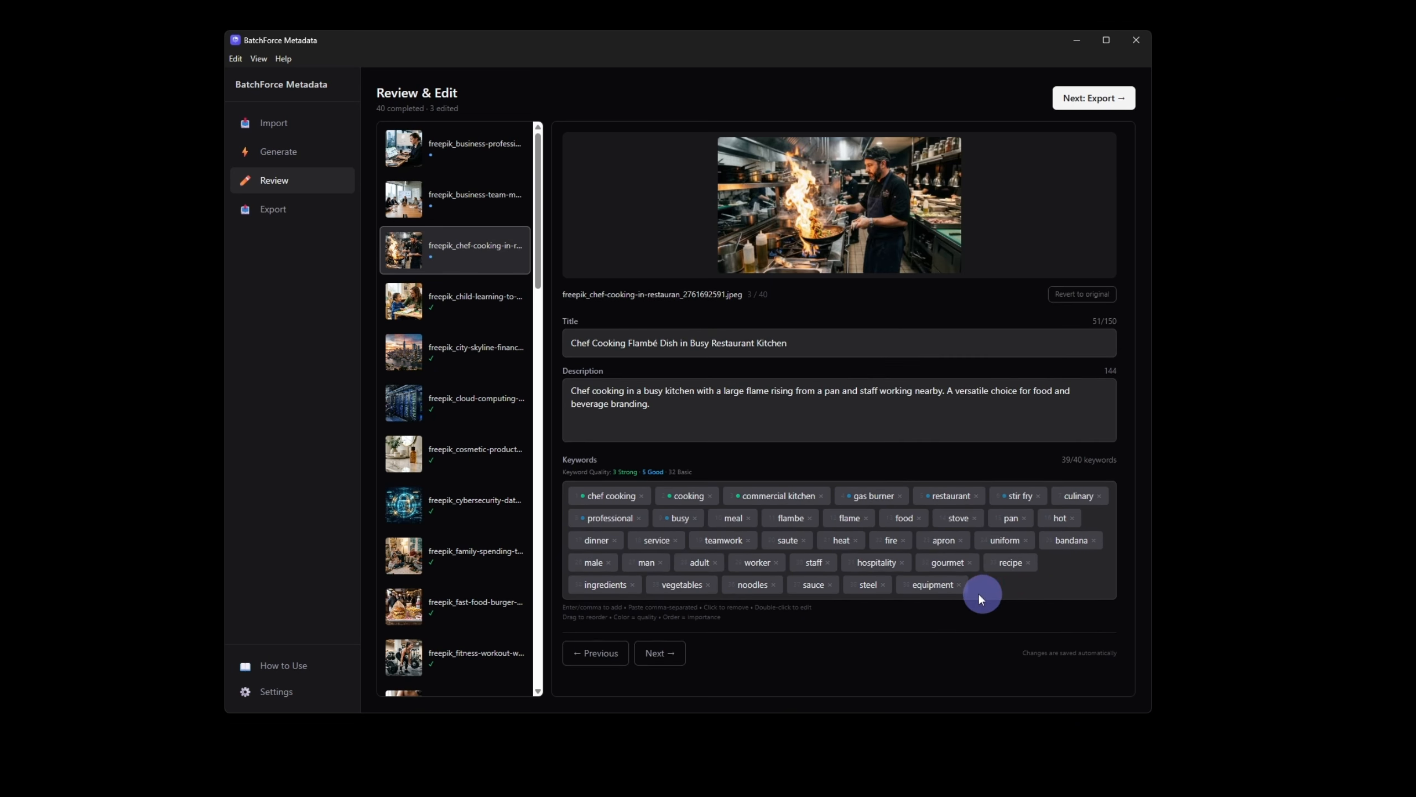
left_click(934, 584)
Look over the three edited images once more and re-export only the edited files.
left_click(442, 258)
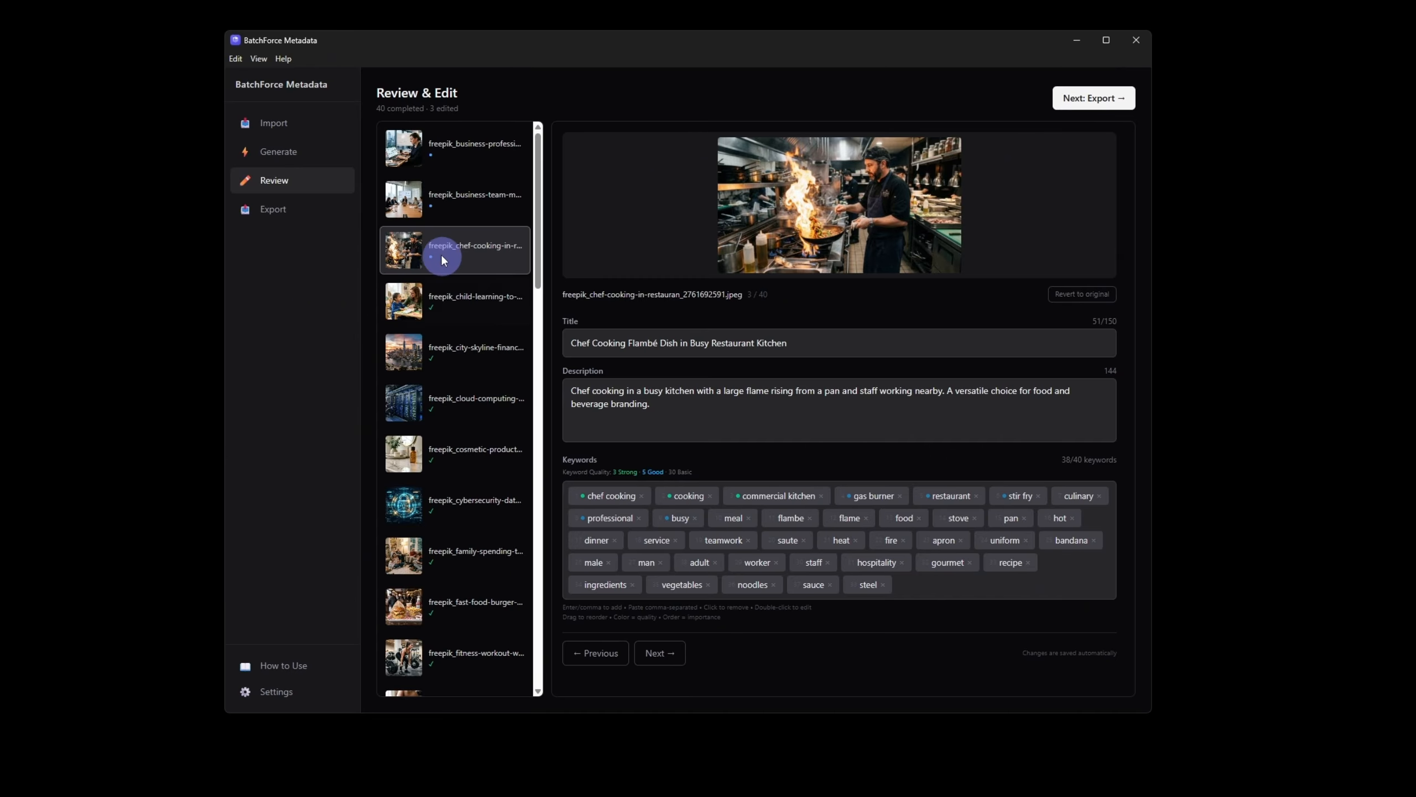
left_click(441, 213)
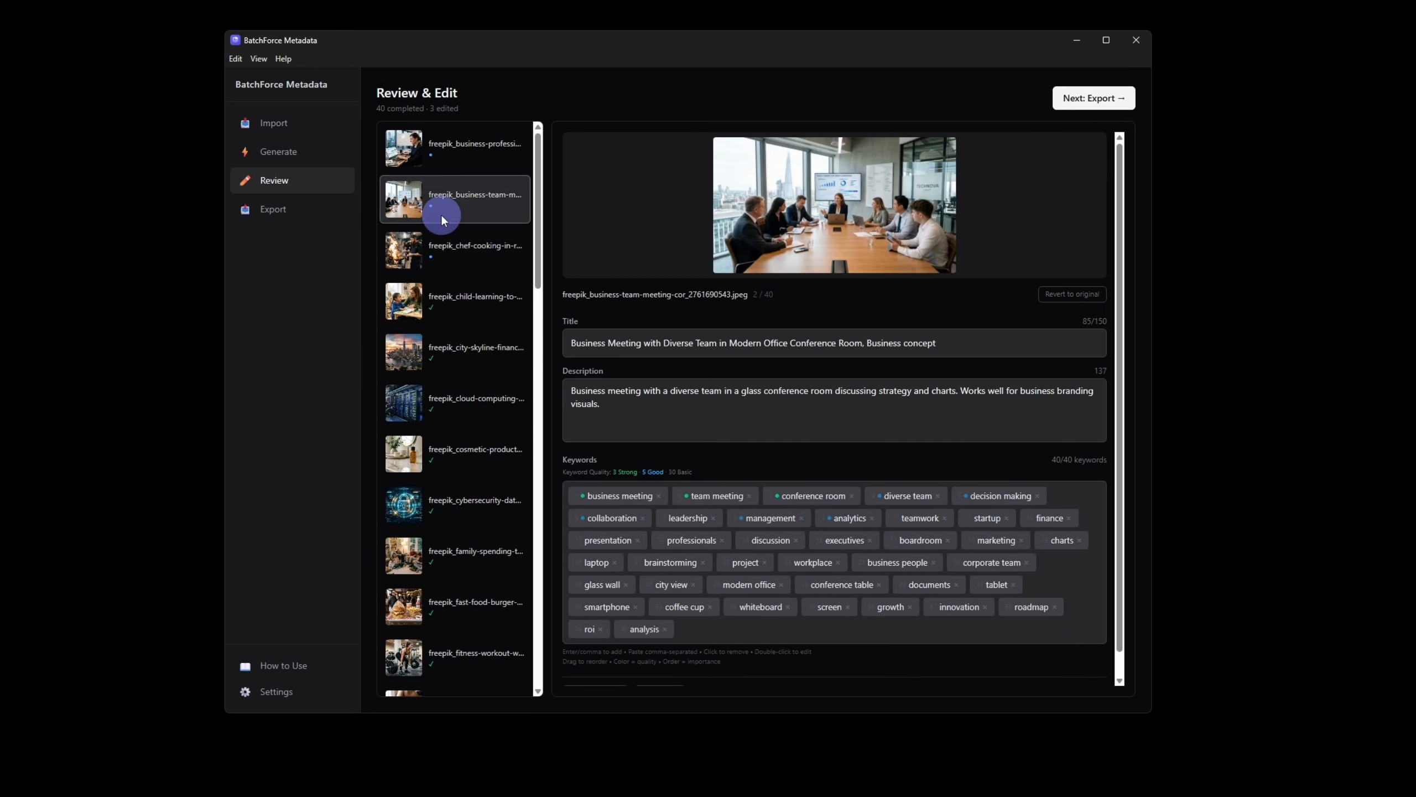
left_click(447, 164)
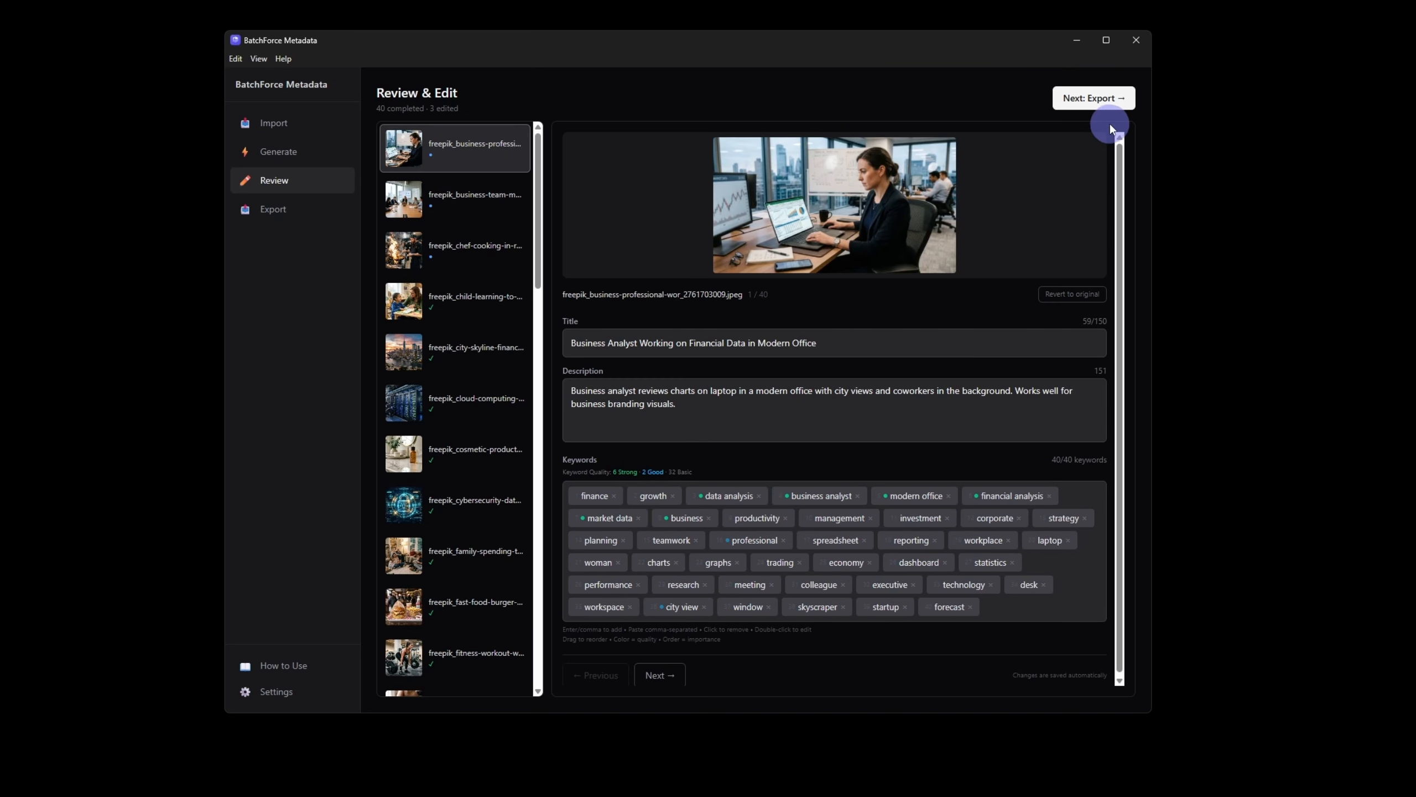
left_click(1090, 101)
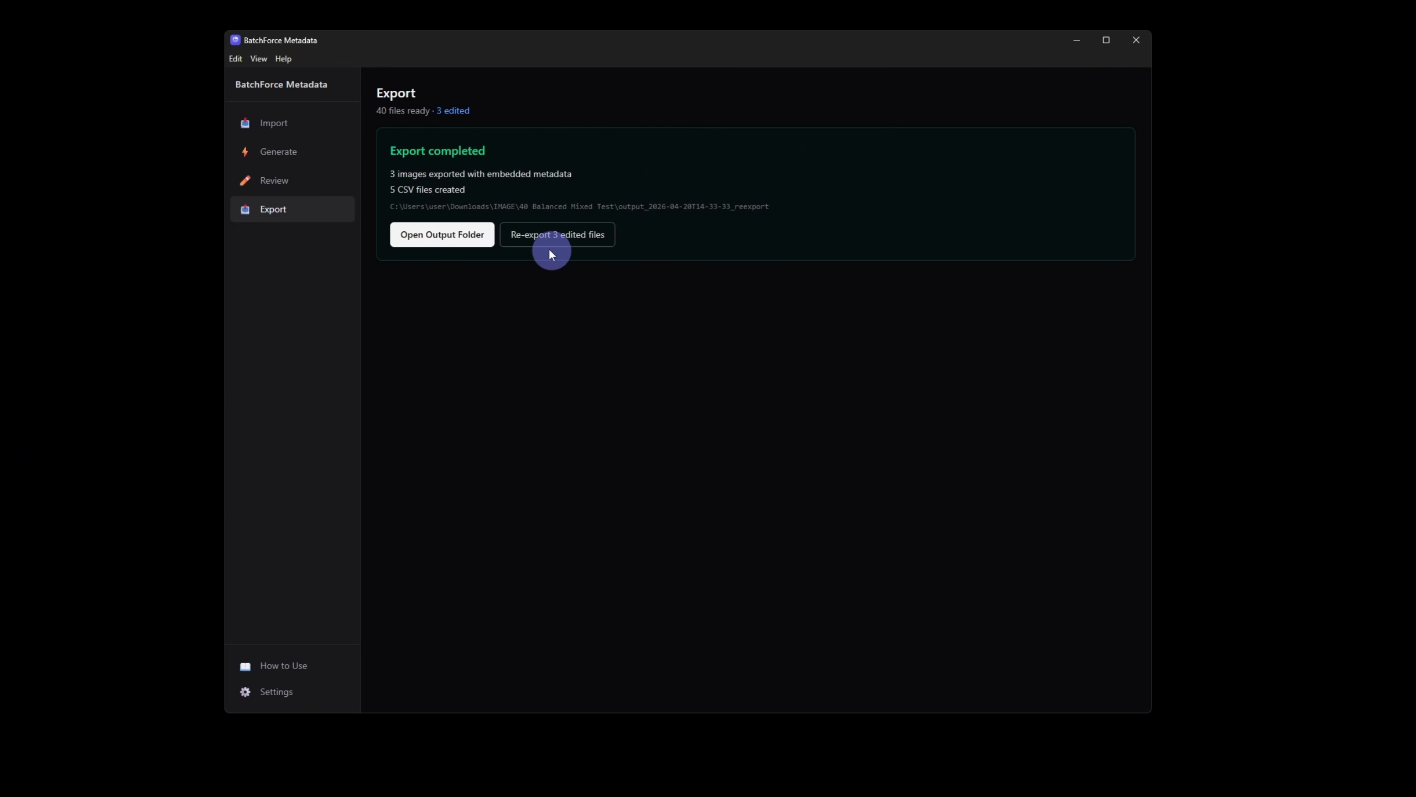